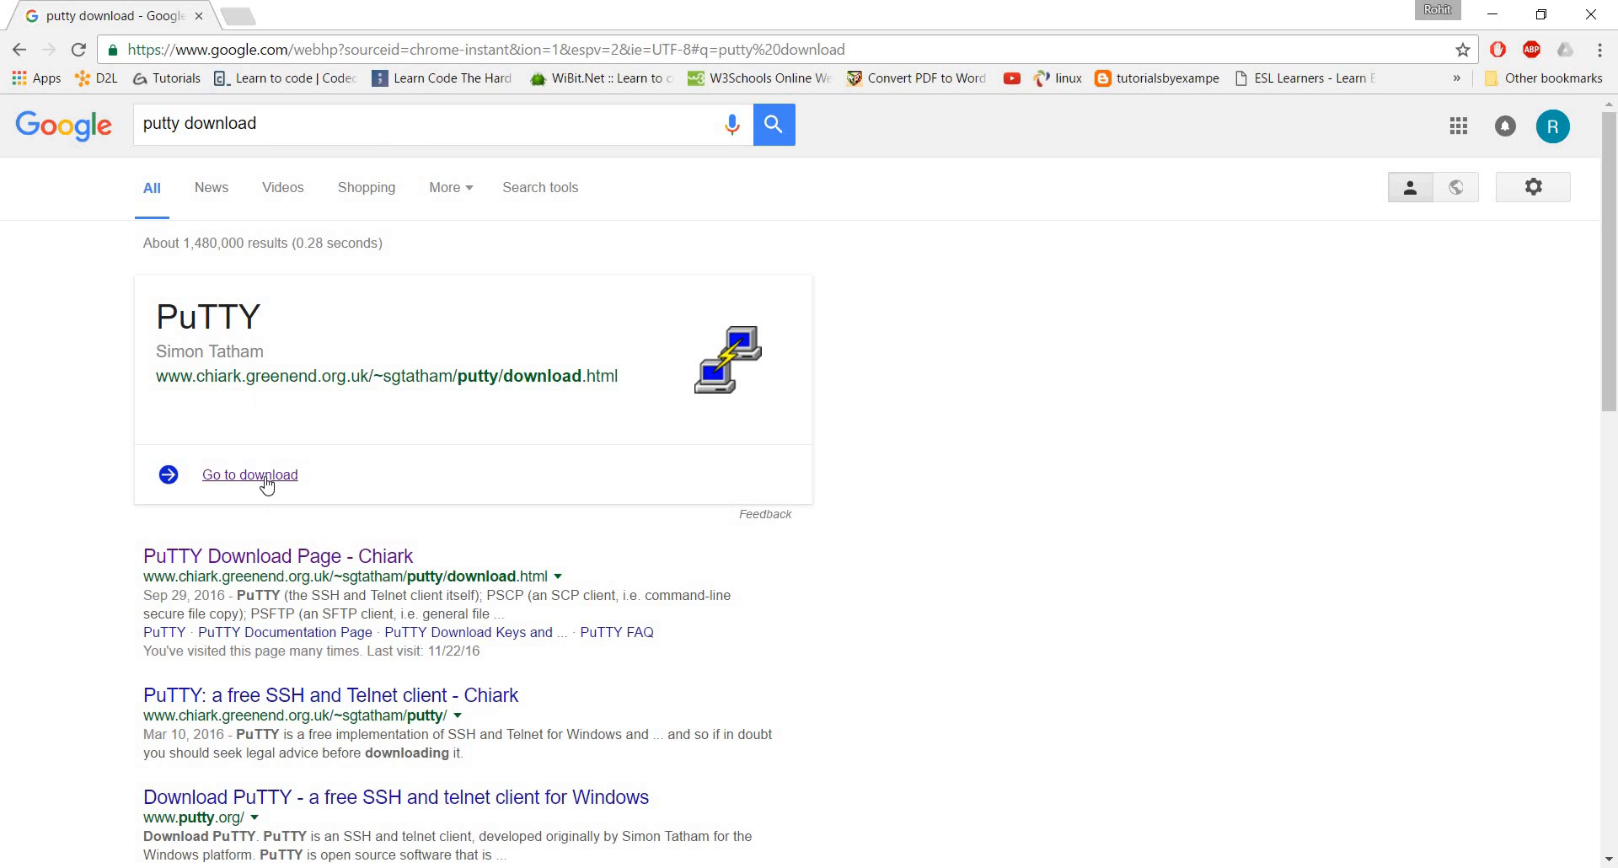
Go to the PuTTY download page and save putty.exe for Windows on Intel x86 to the Desktop
click(267, 475)
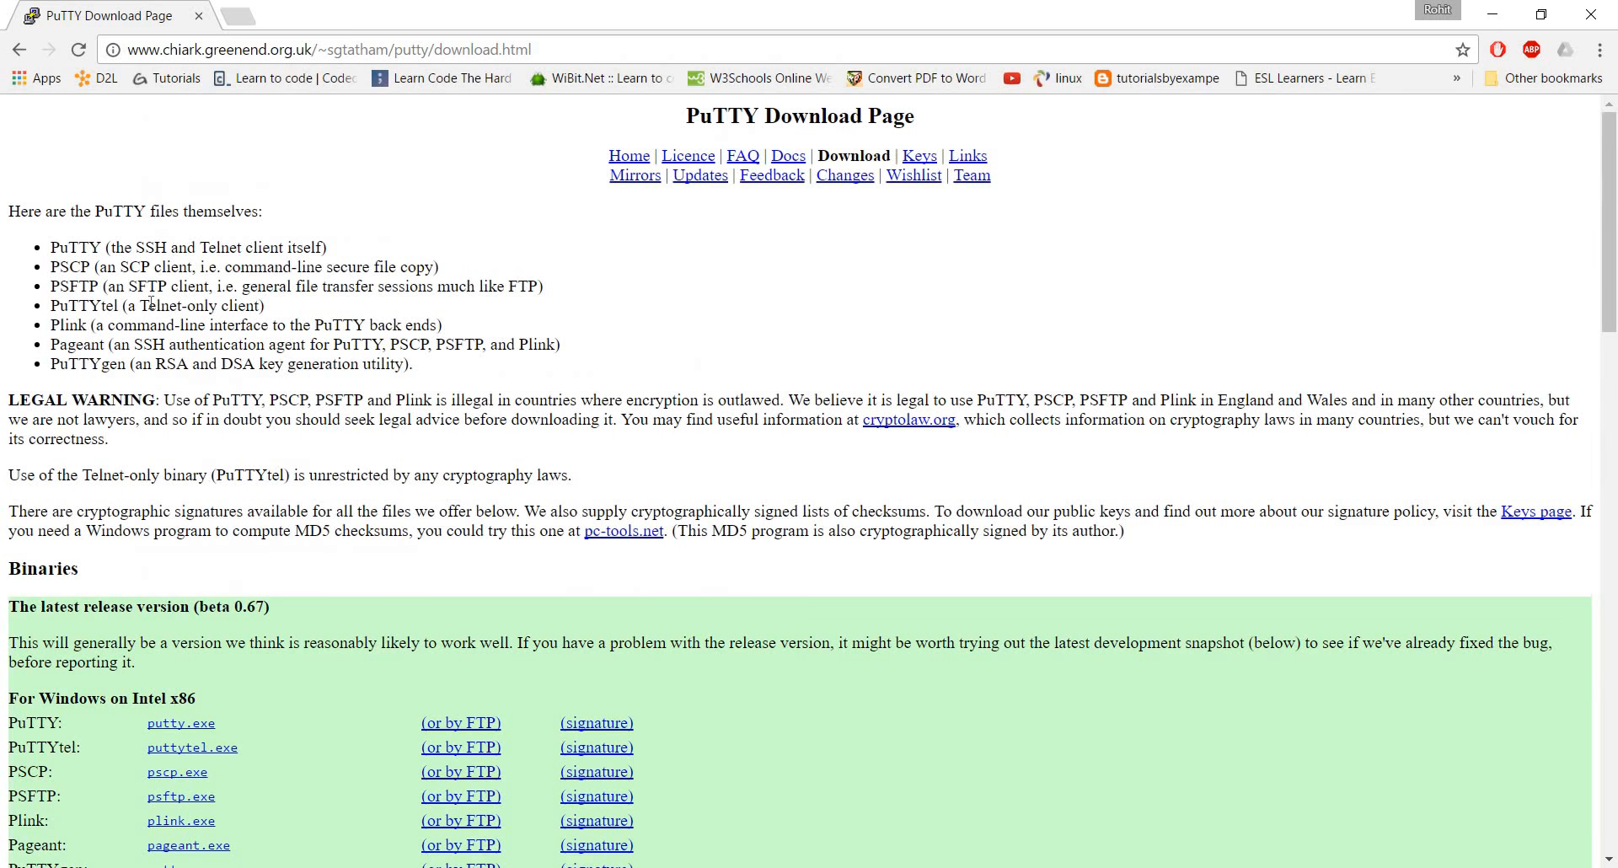
scroll(150, 302, down, 3)
double_click(31, 256)
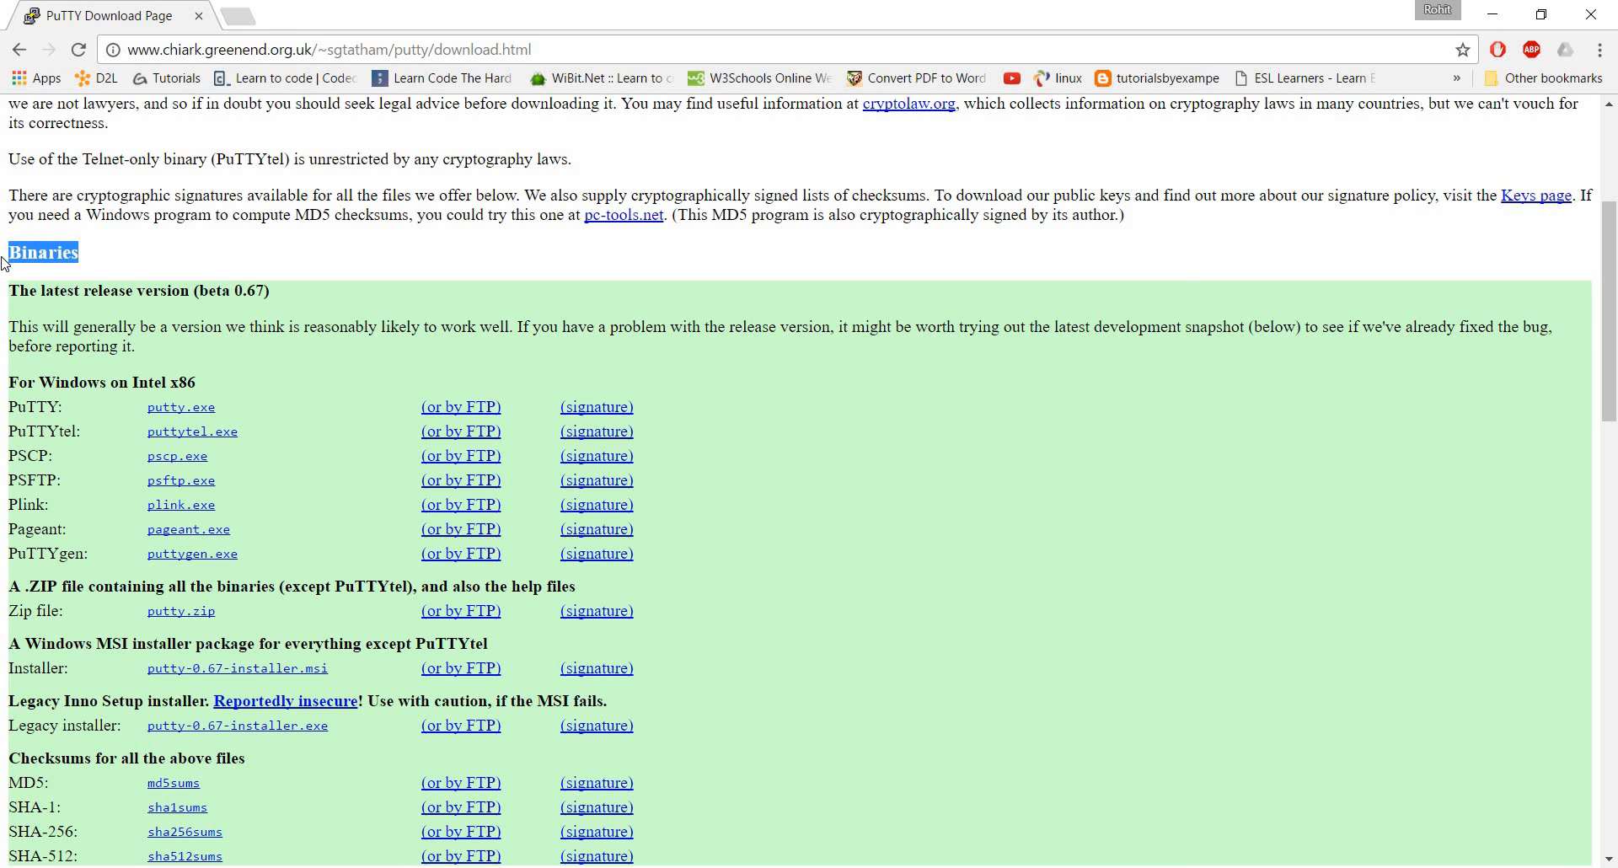
drag(12, 404, 276, 410)
click(181, 413)
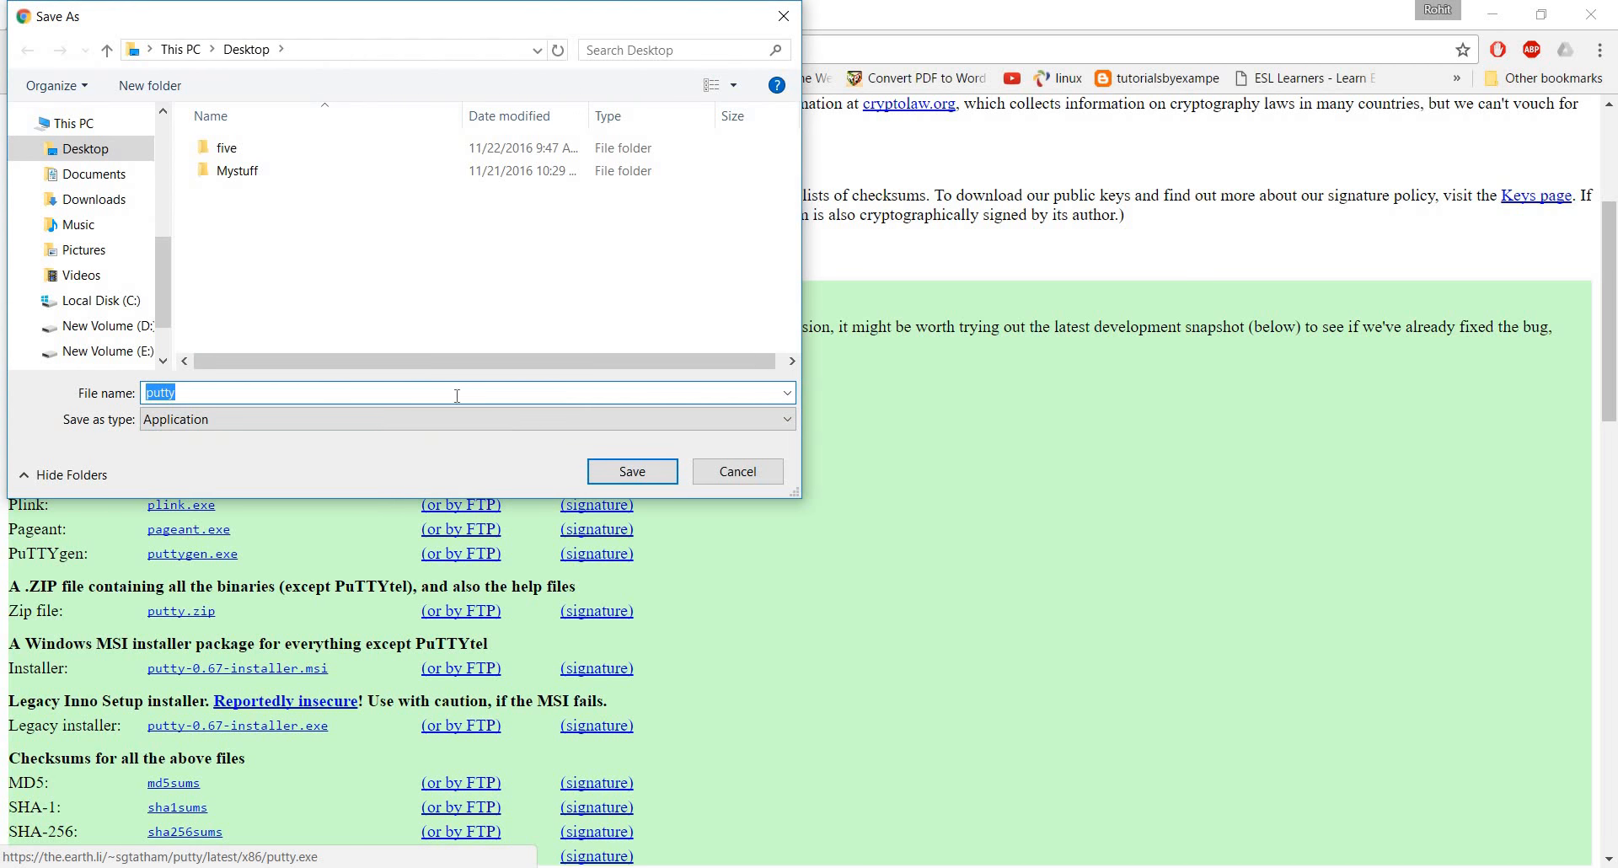
click(636, 476)
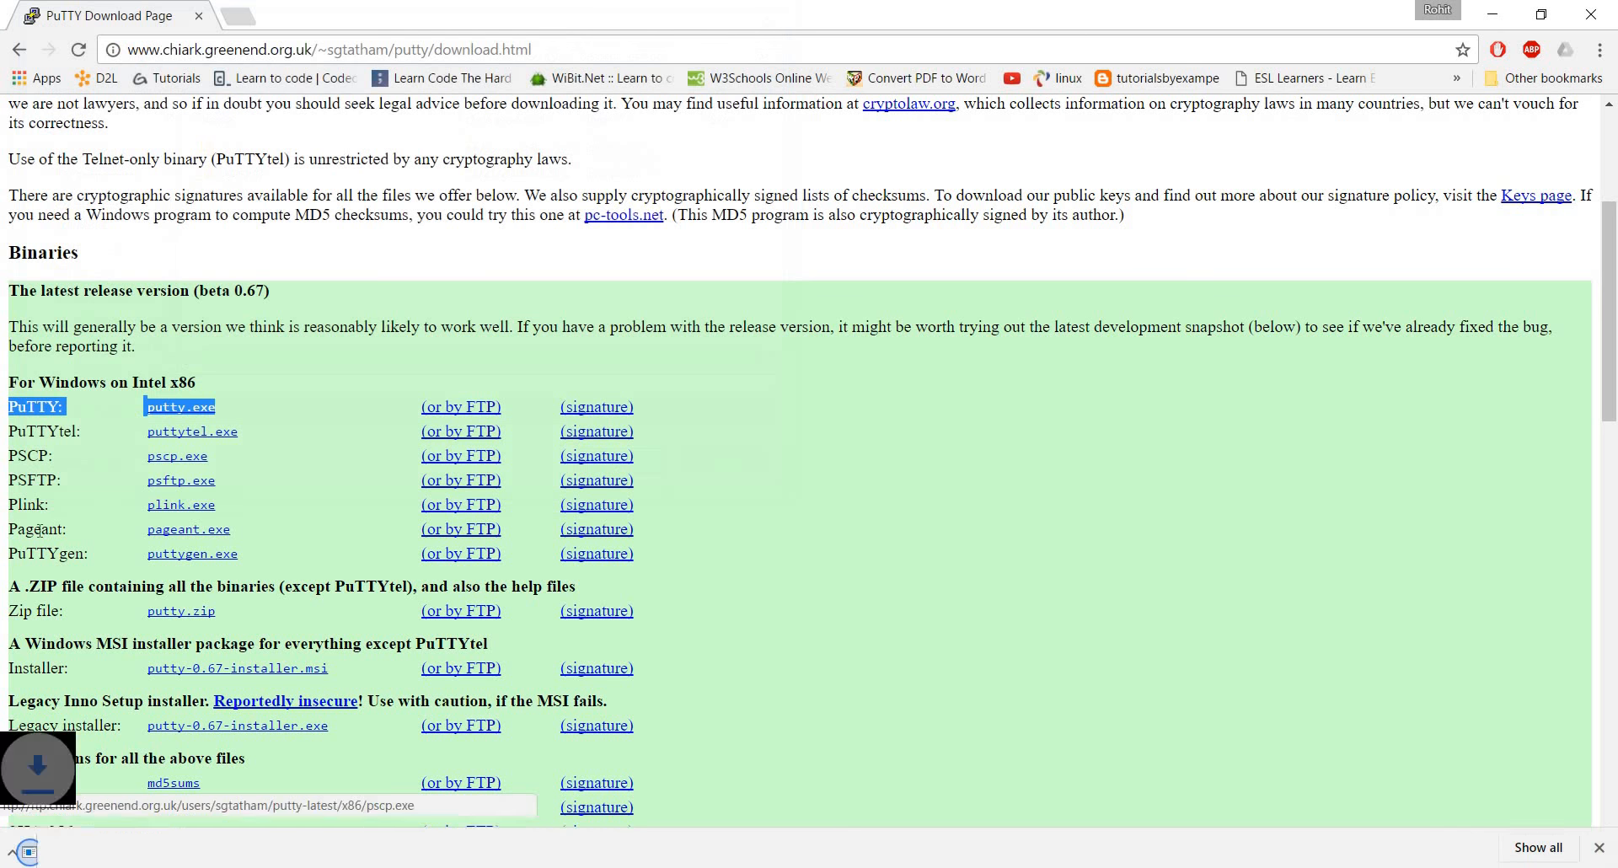
Download puttygen.exe from the same Windows binaries list and save it to the Desktop
drag(10, 554, 245, 585)
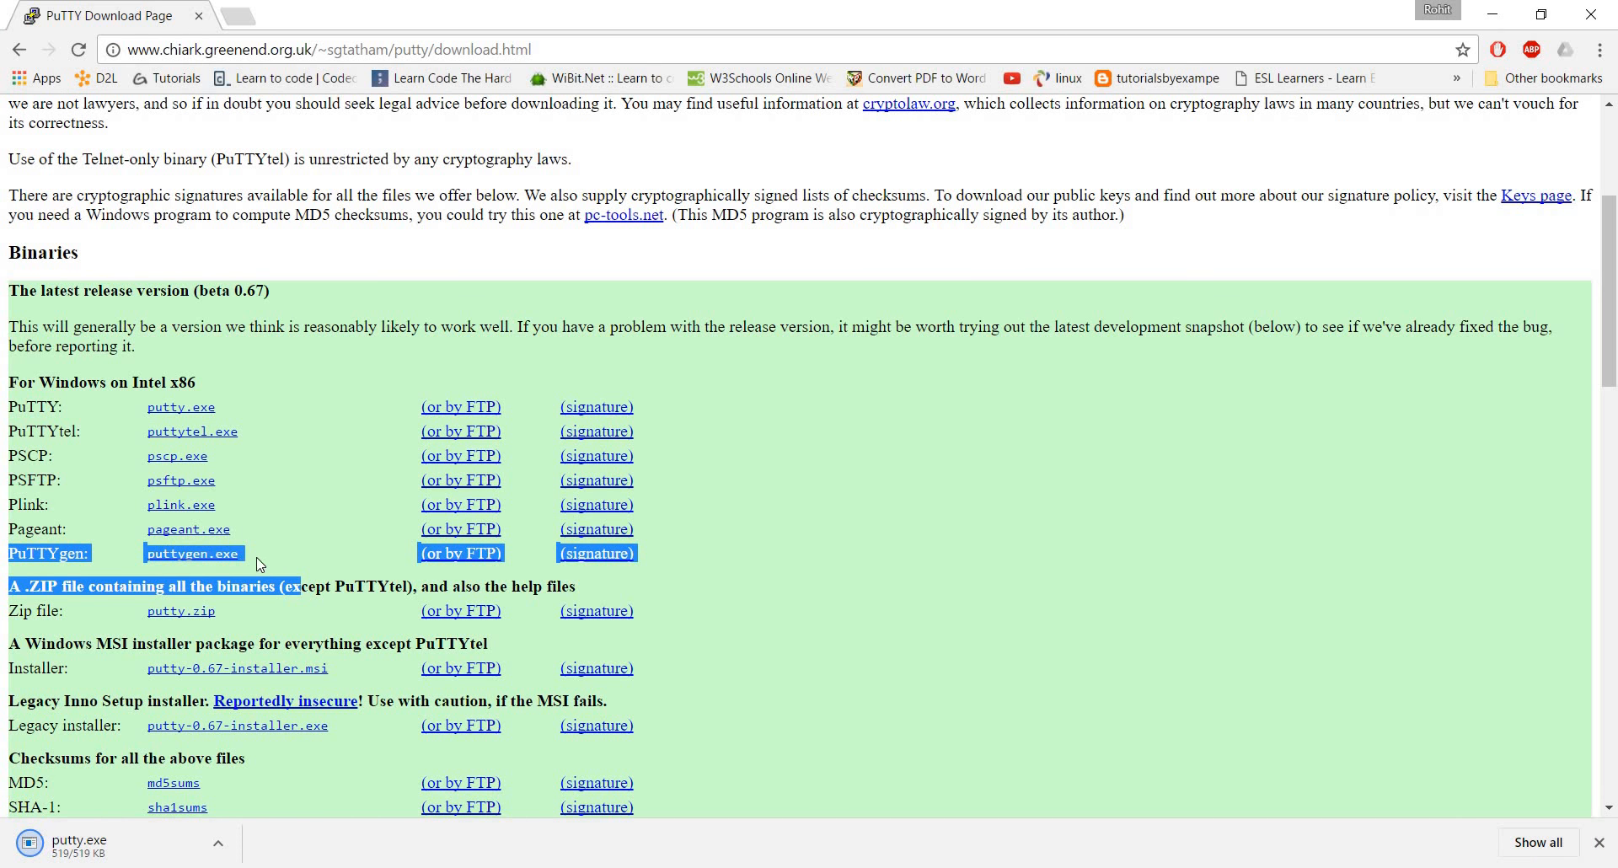
click(196, 556)
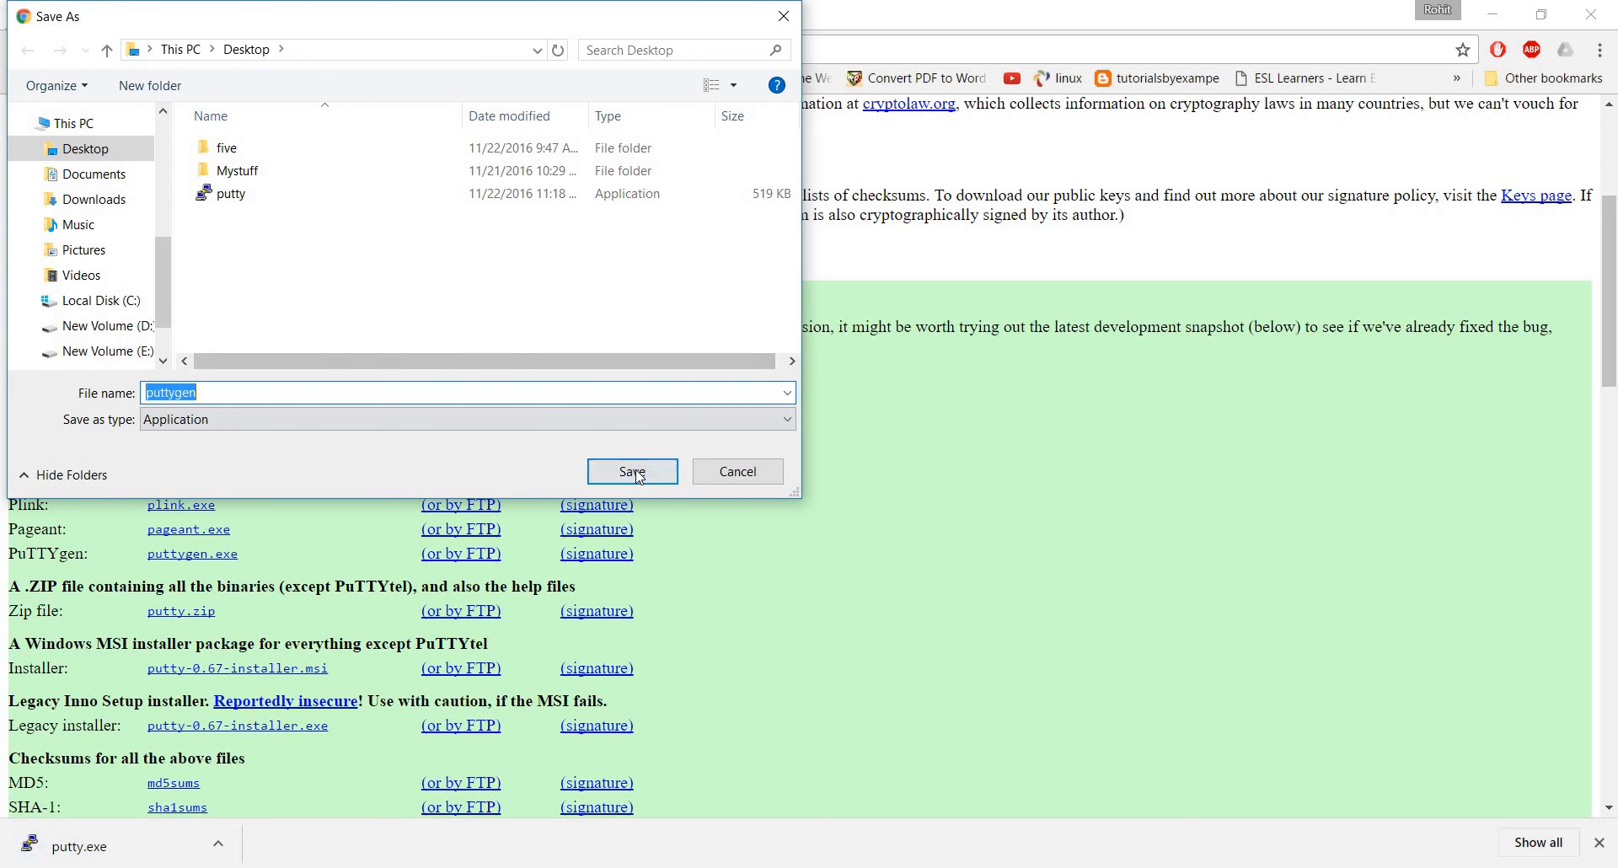
click(632, 471)
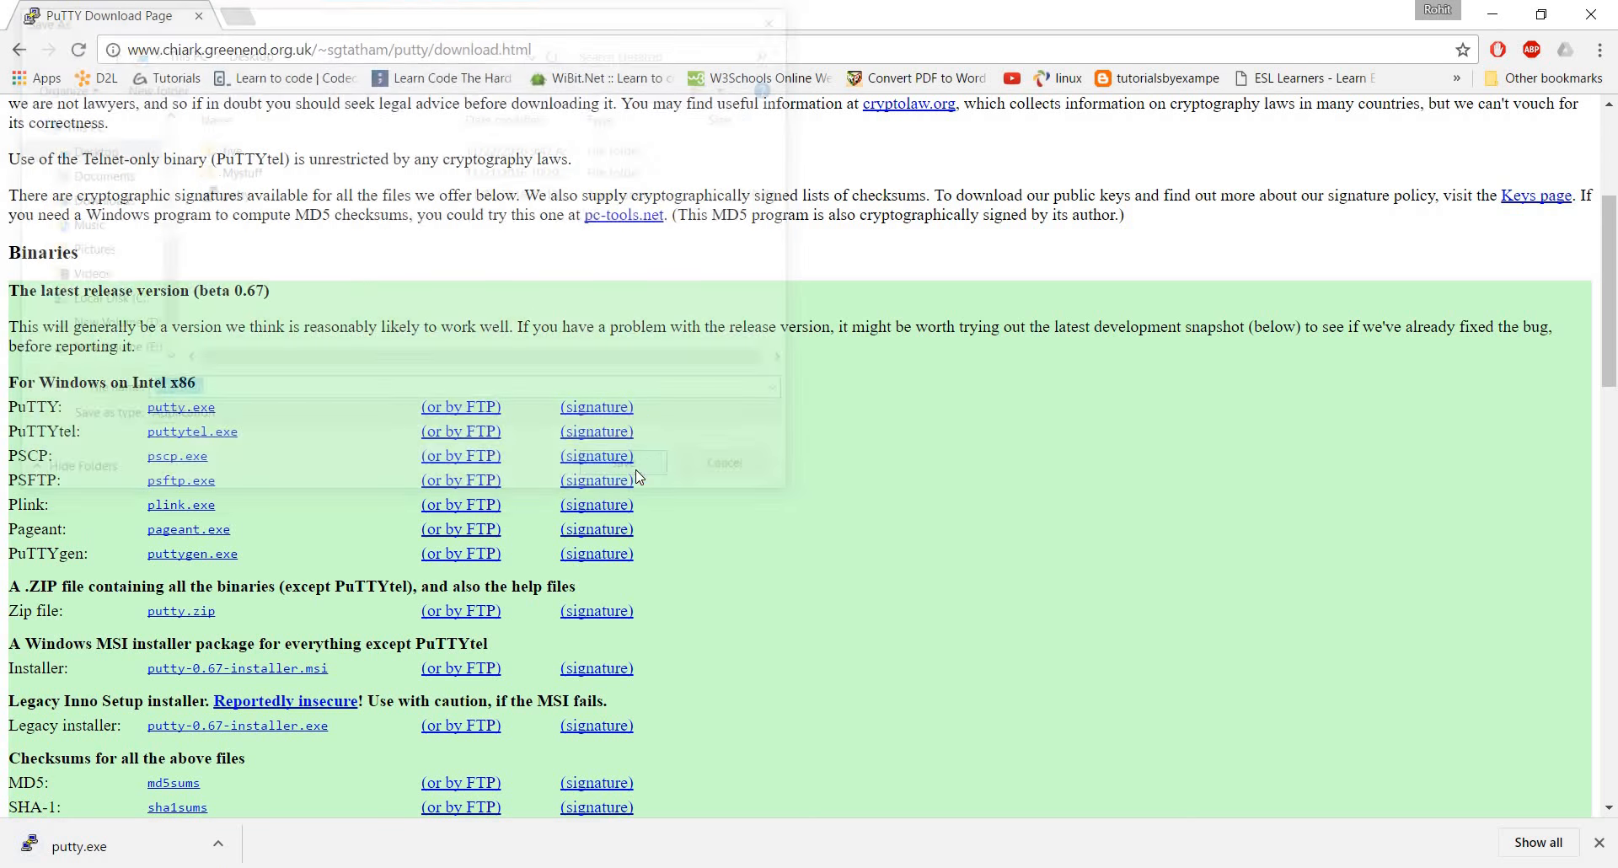
Open aws.amazon.com in a new browser tab and go to the console sign-in page
click(238, 17)
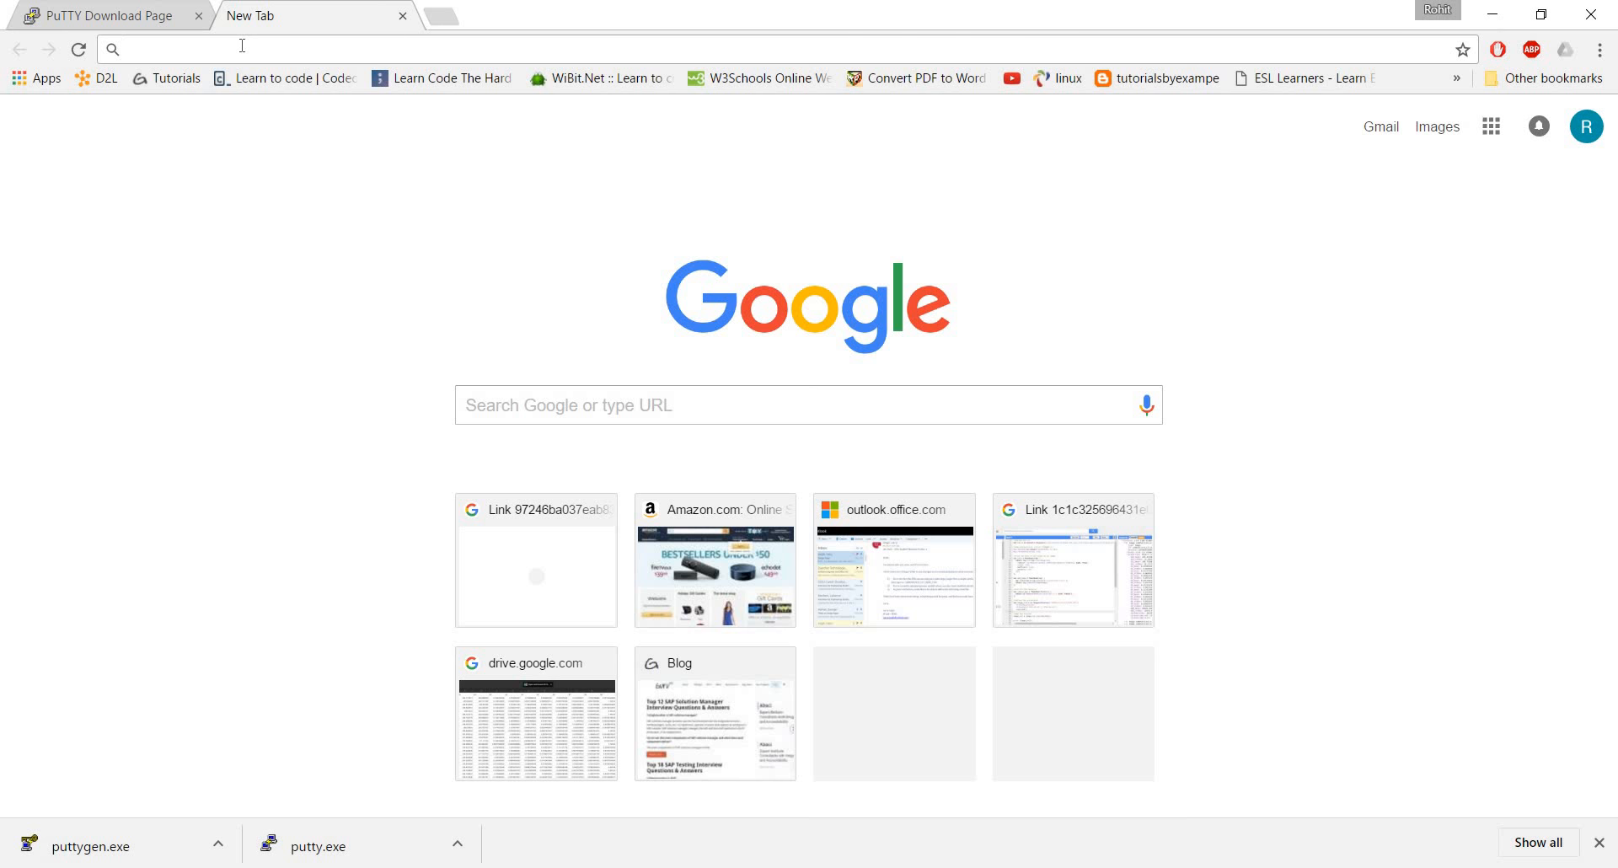
text(aws.amazon.com)
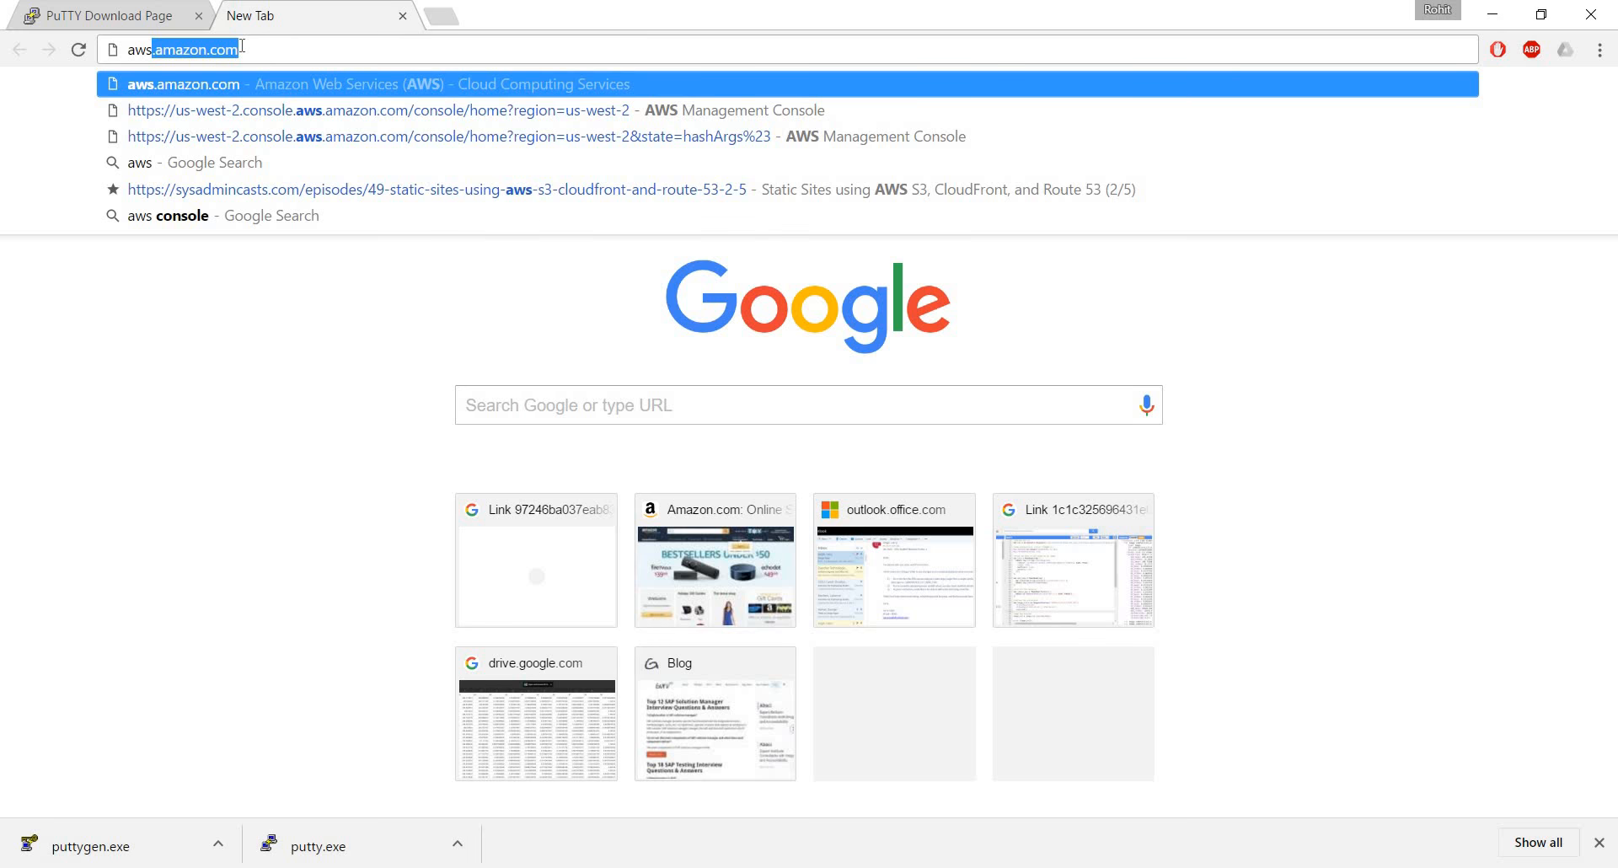
key(Return)
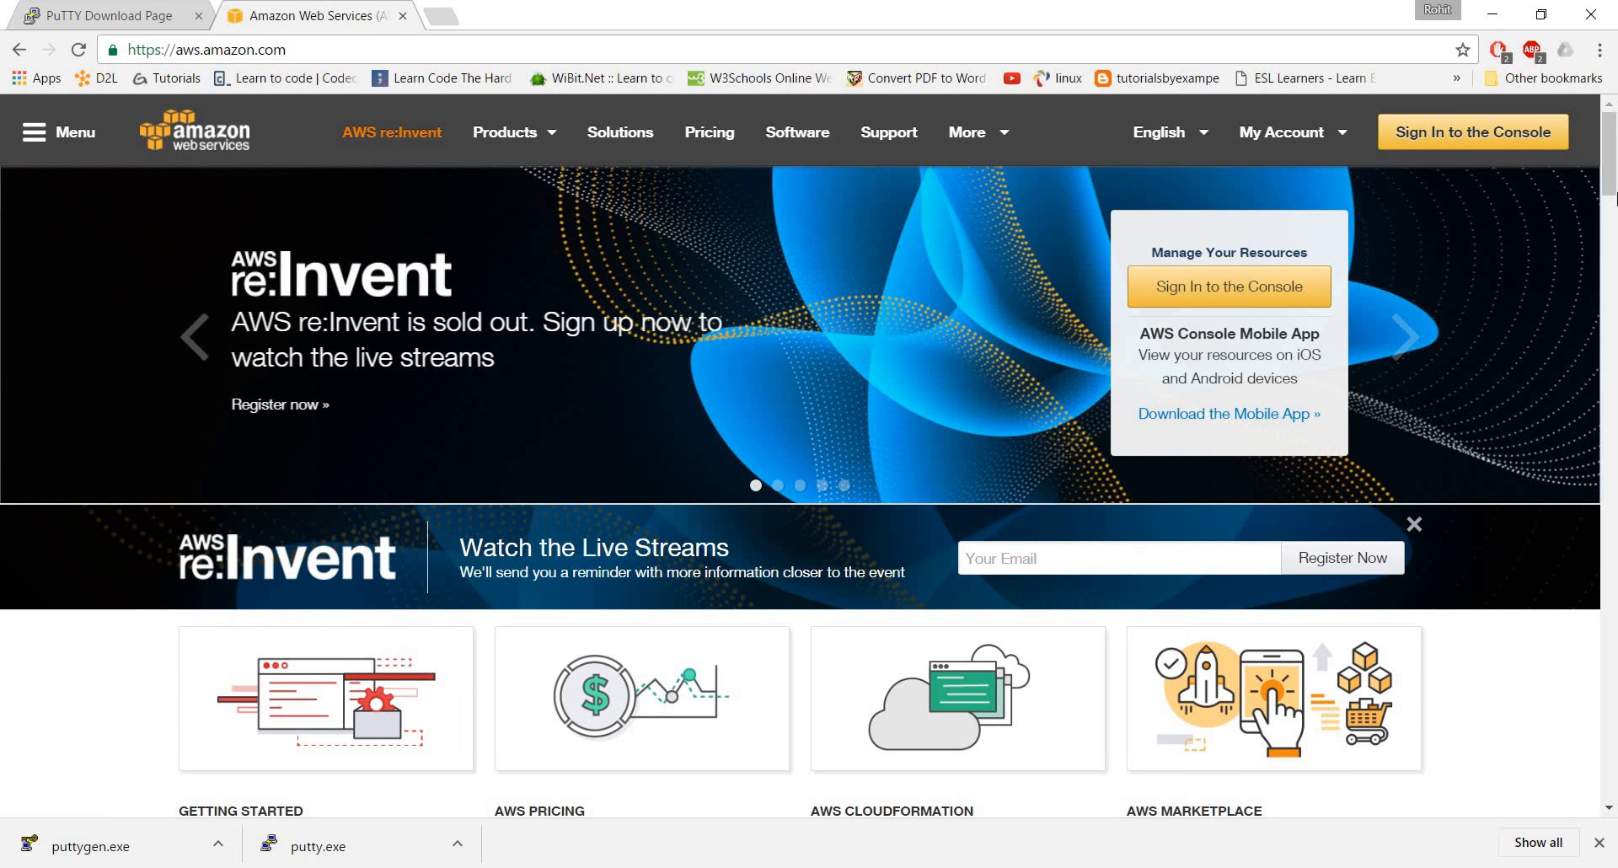
click(1443, 140)
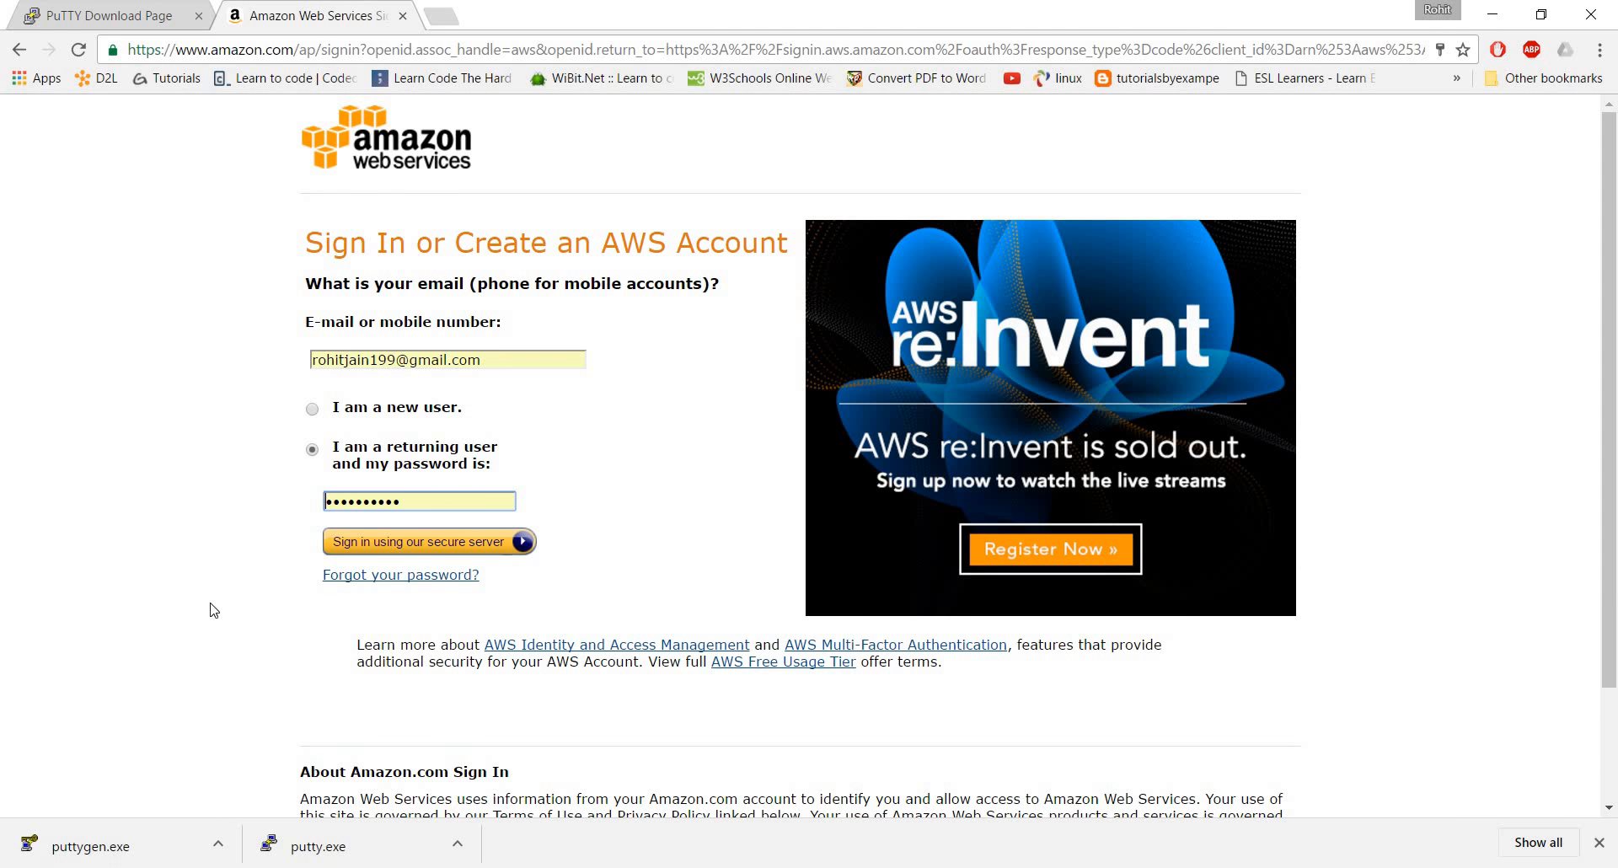
Sign in to the AWS console as a returning user with the prefilled account credentials
click(312, 409)
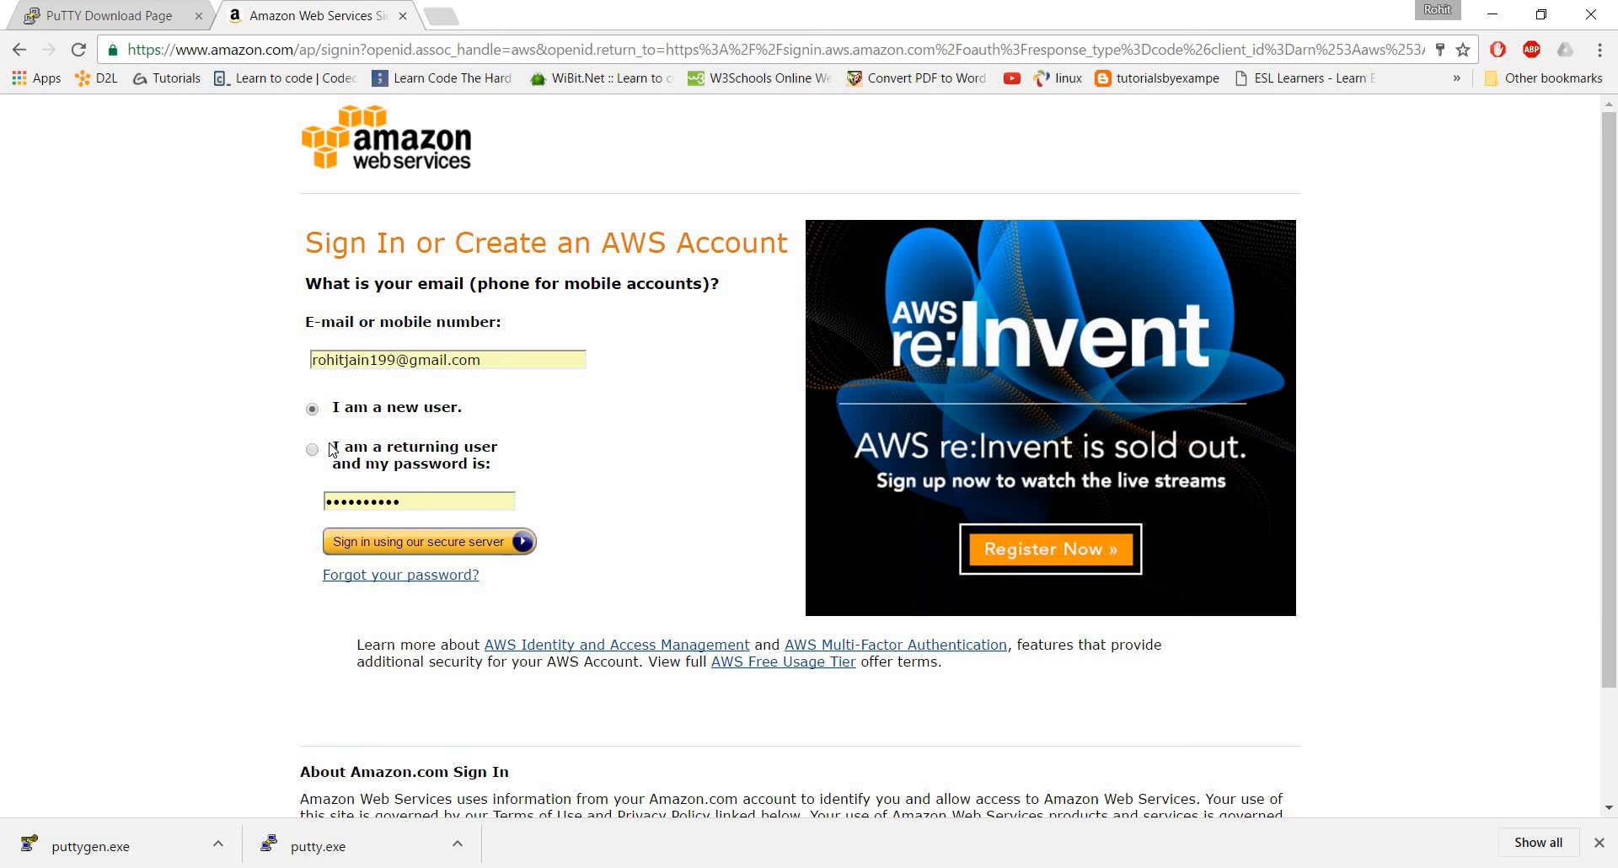
click(313, 452)
click(394, 542)
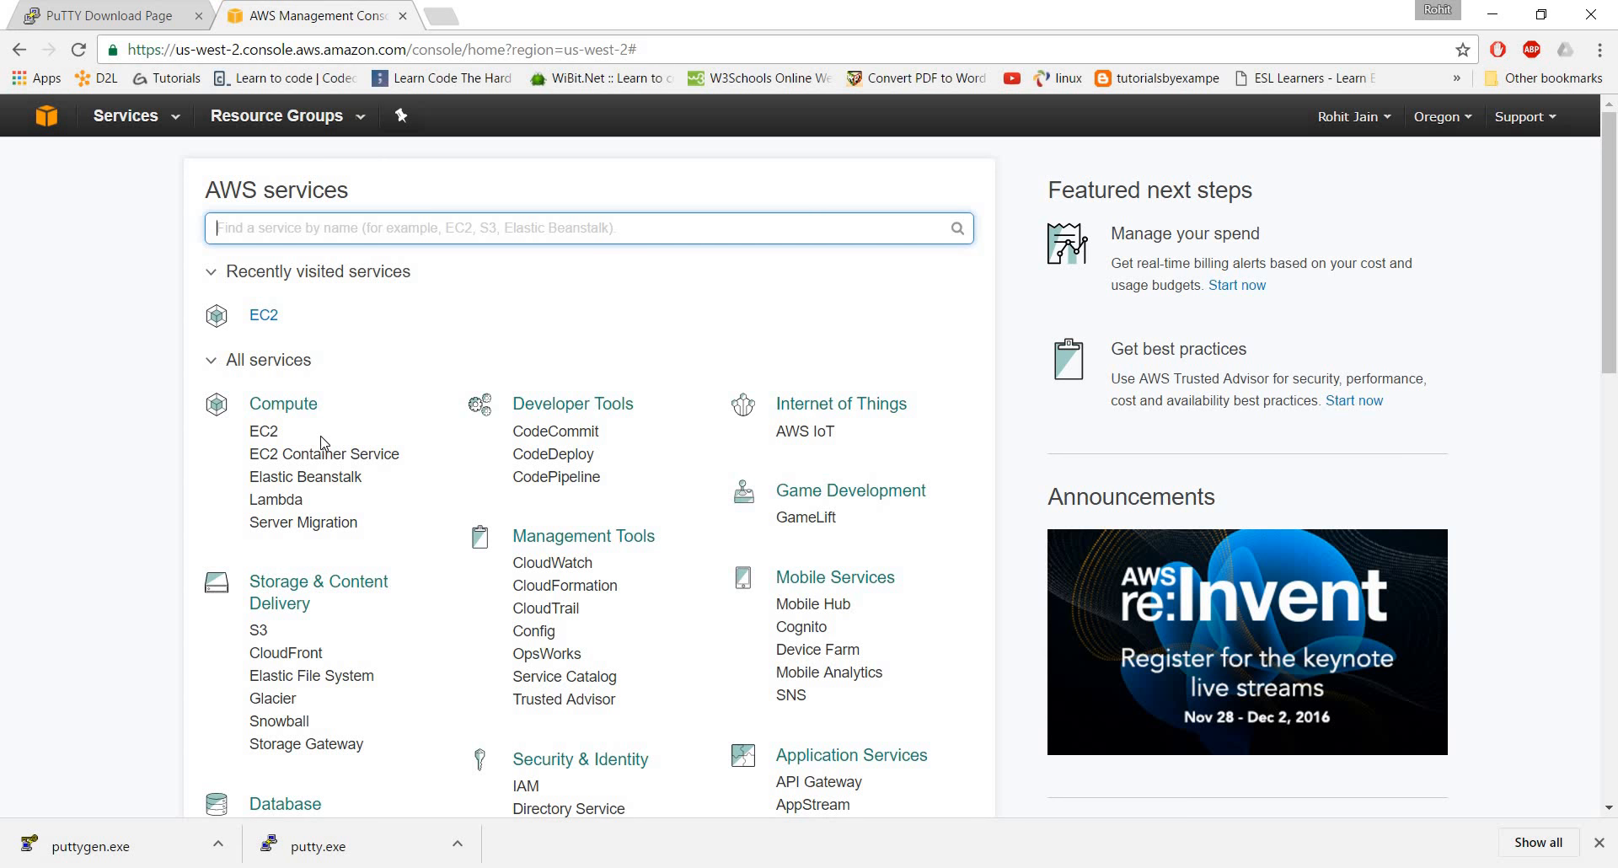
Start launching a new EC2 instance and select the Ubuntu Server 16.04 LTS (HVM), SSD Volume Type image
click(263, 432)
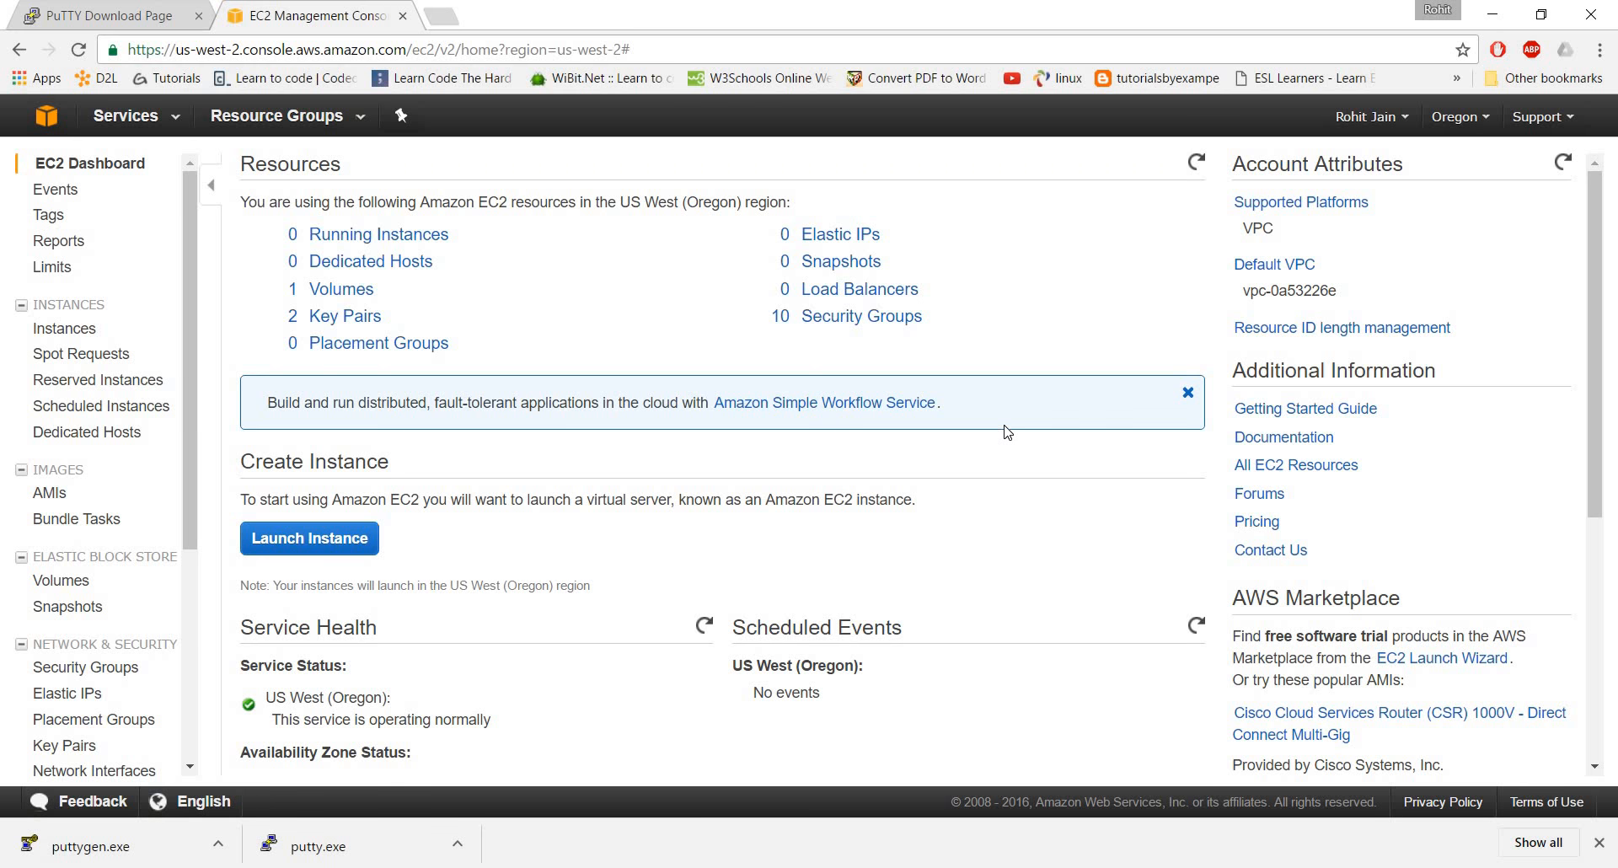
click(291, 544)
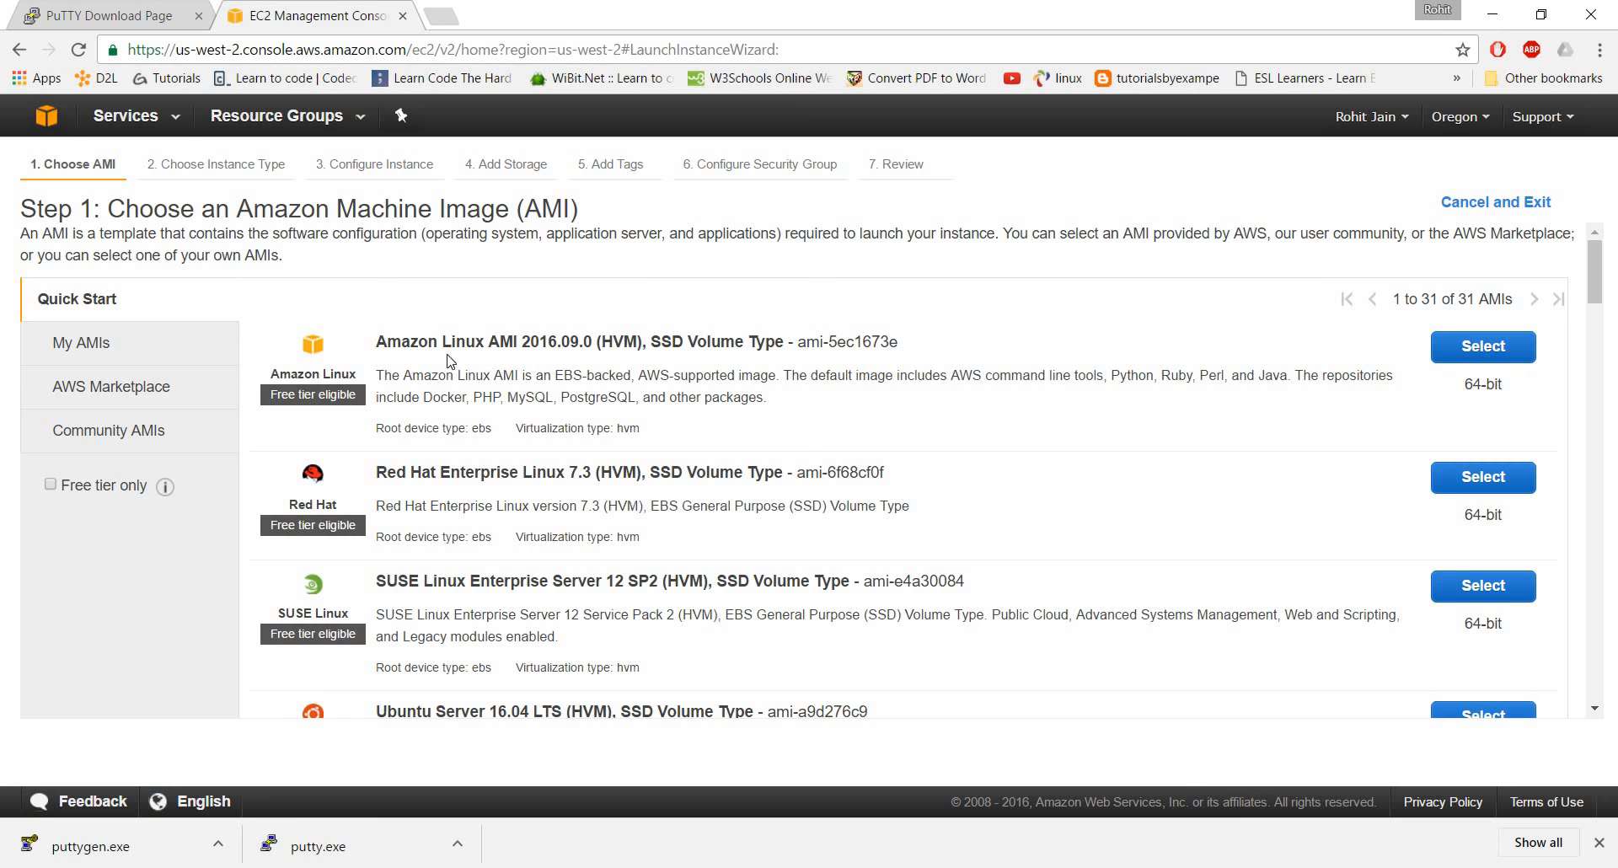
scroll(610, 493, down, 3)
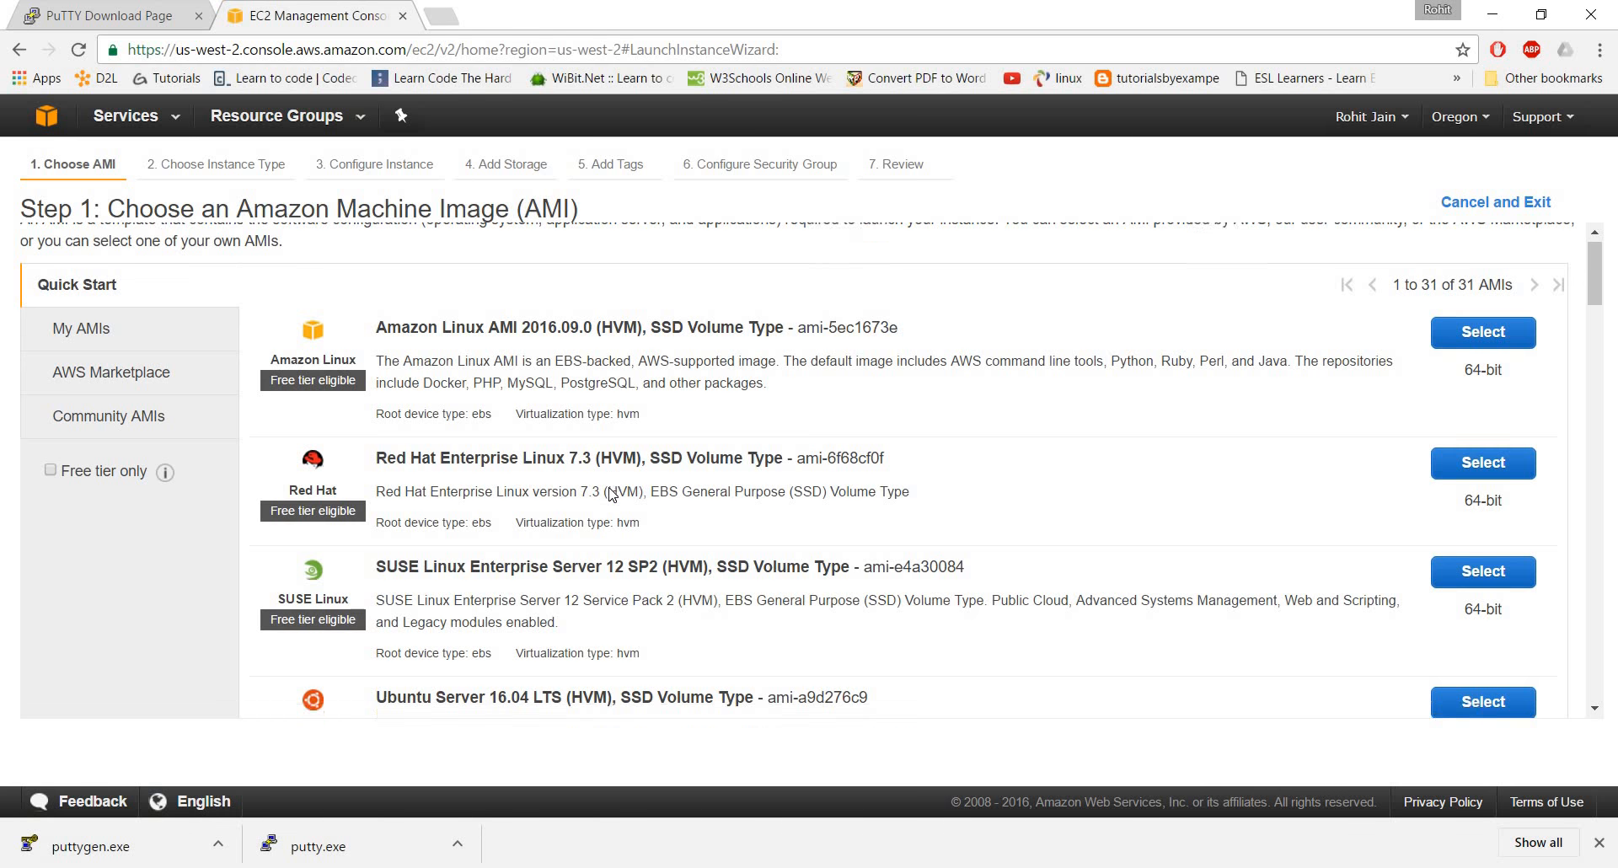
scroll(610, 493, down, 3)
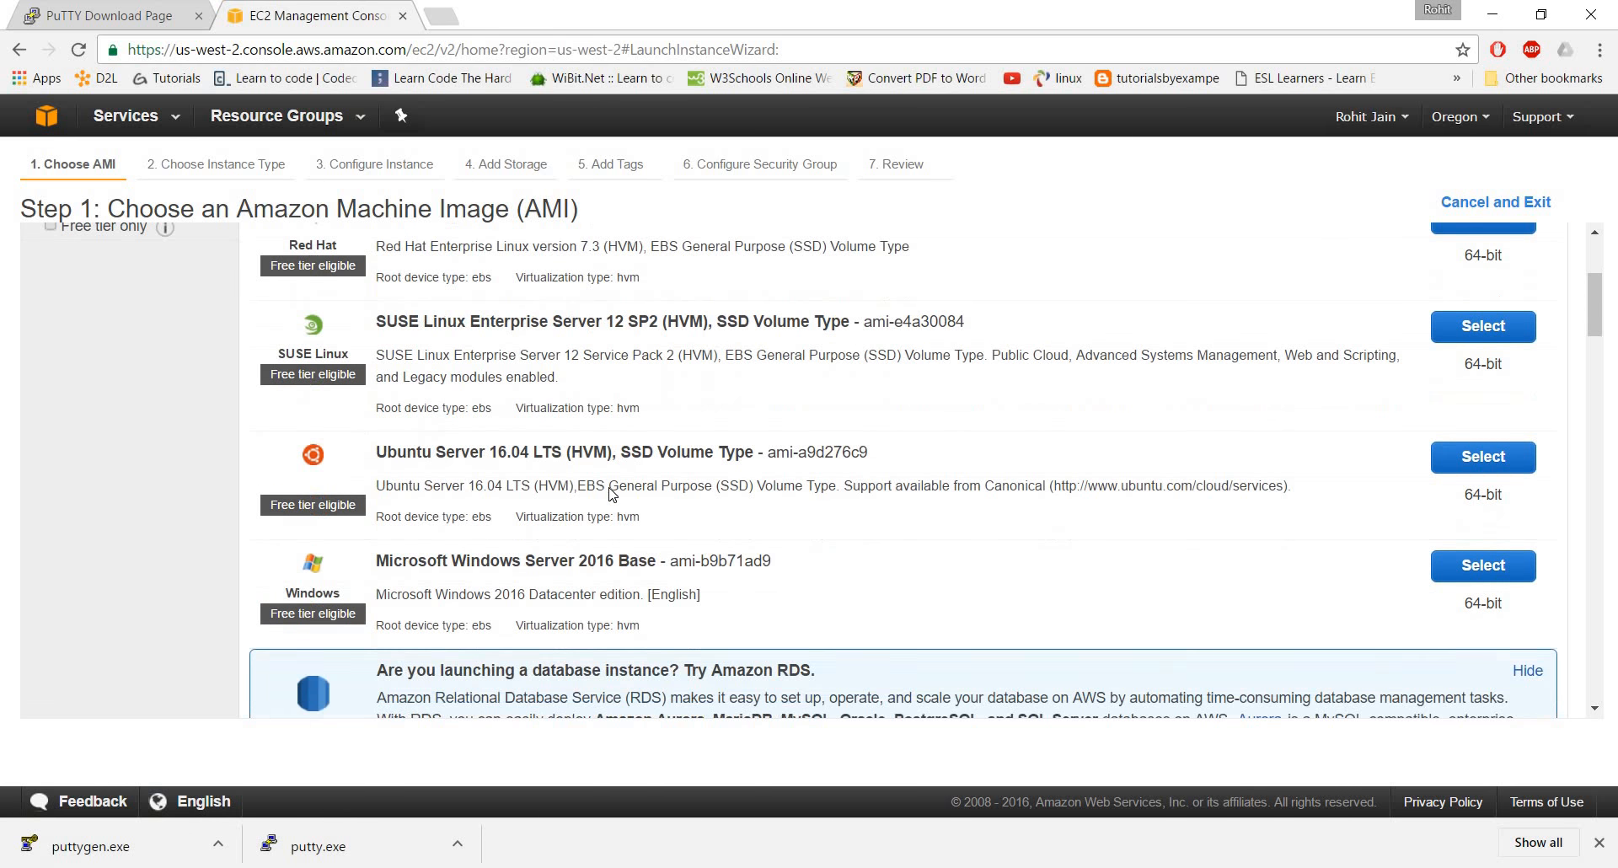
scroll(610, 493, down, 10)
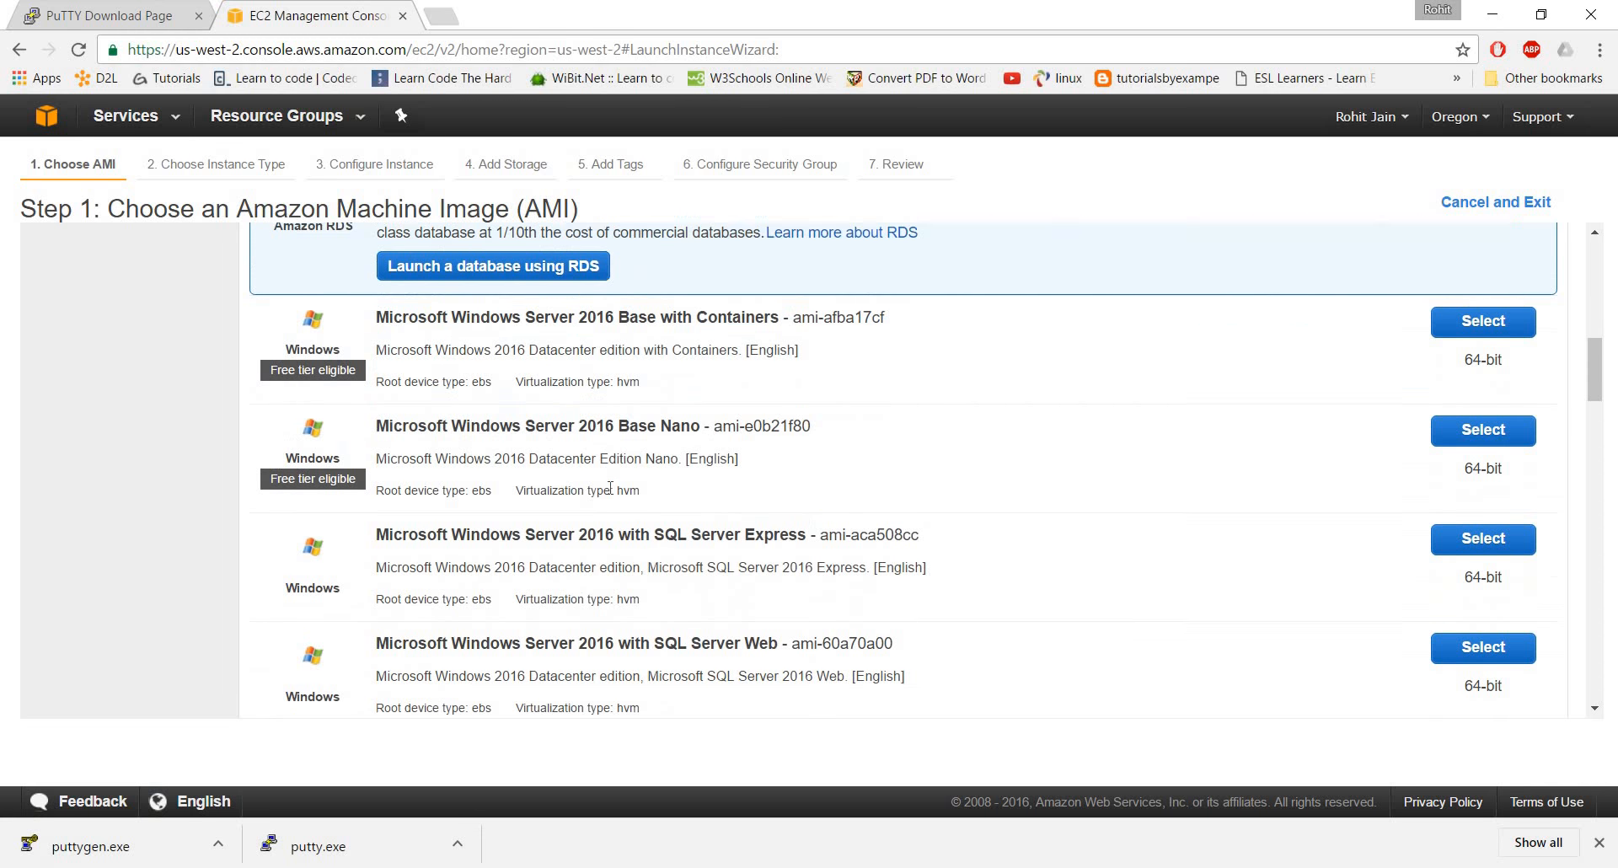
scroll(610, 489, up, 7)
scroll(581, 459, up, 6)
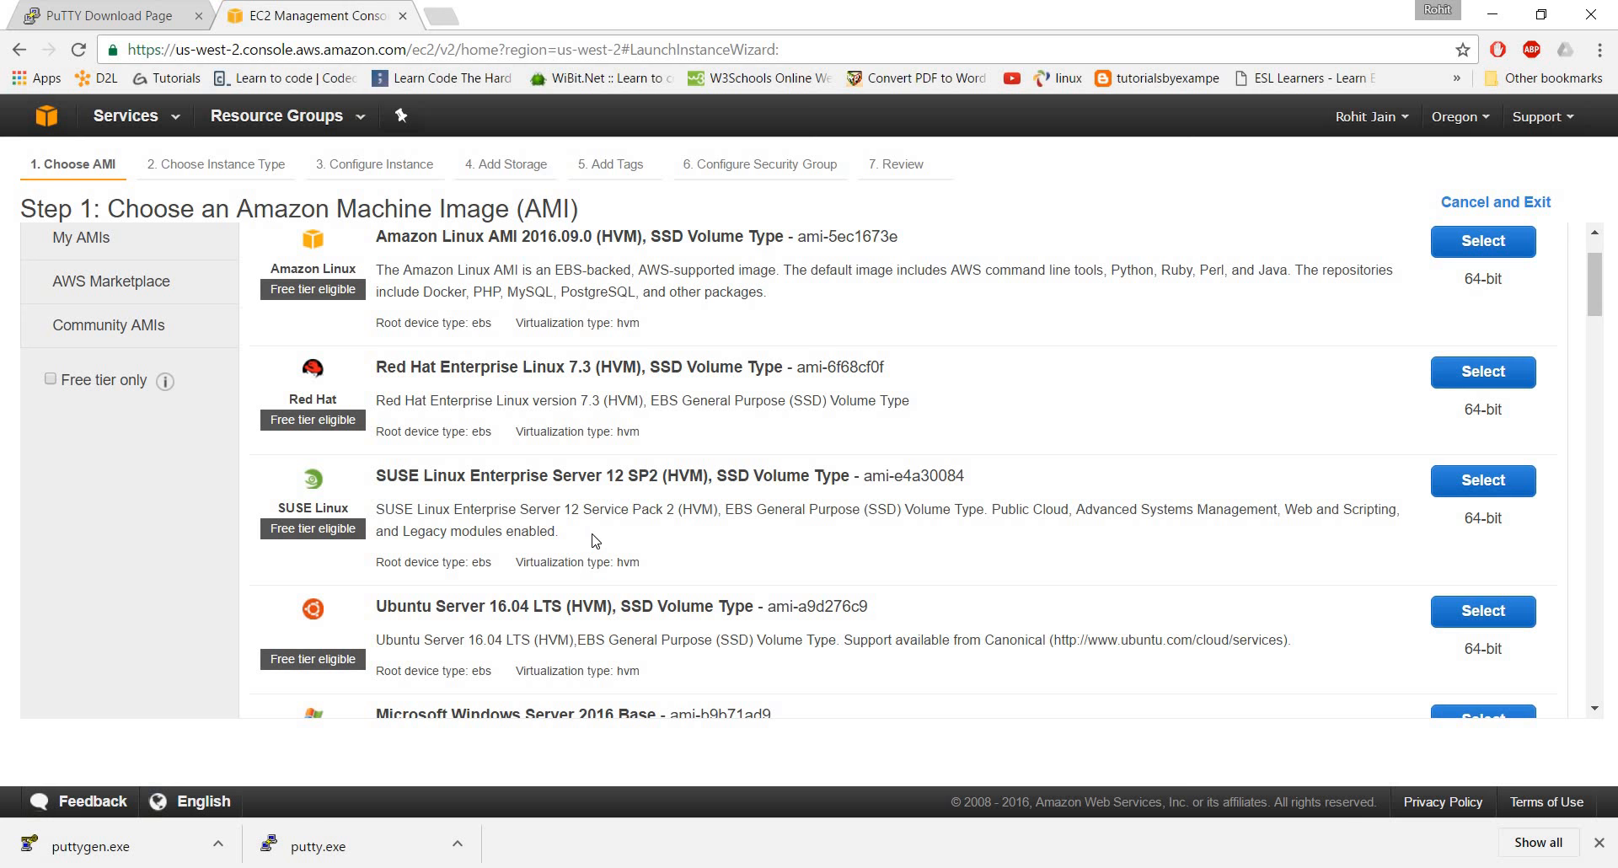
scroll(590, 539, down, 1)
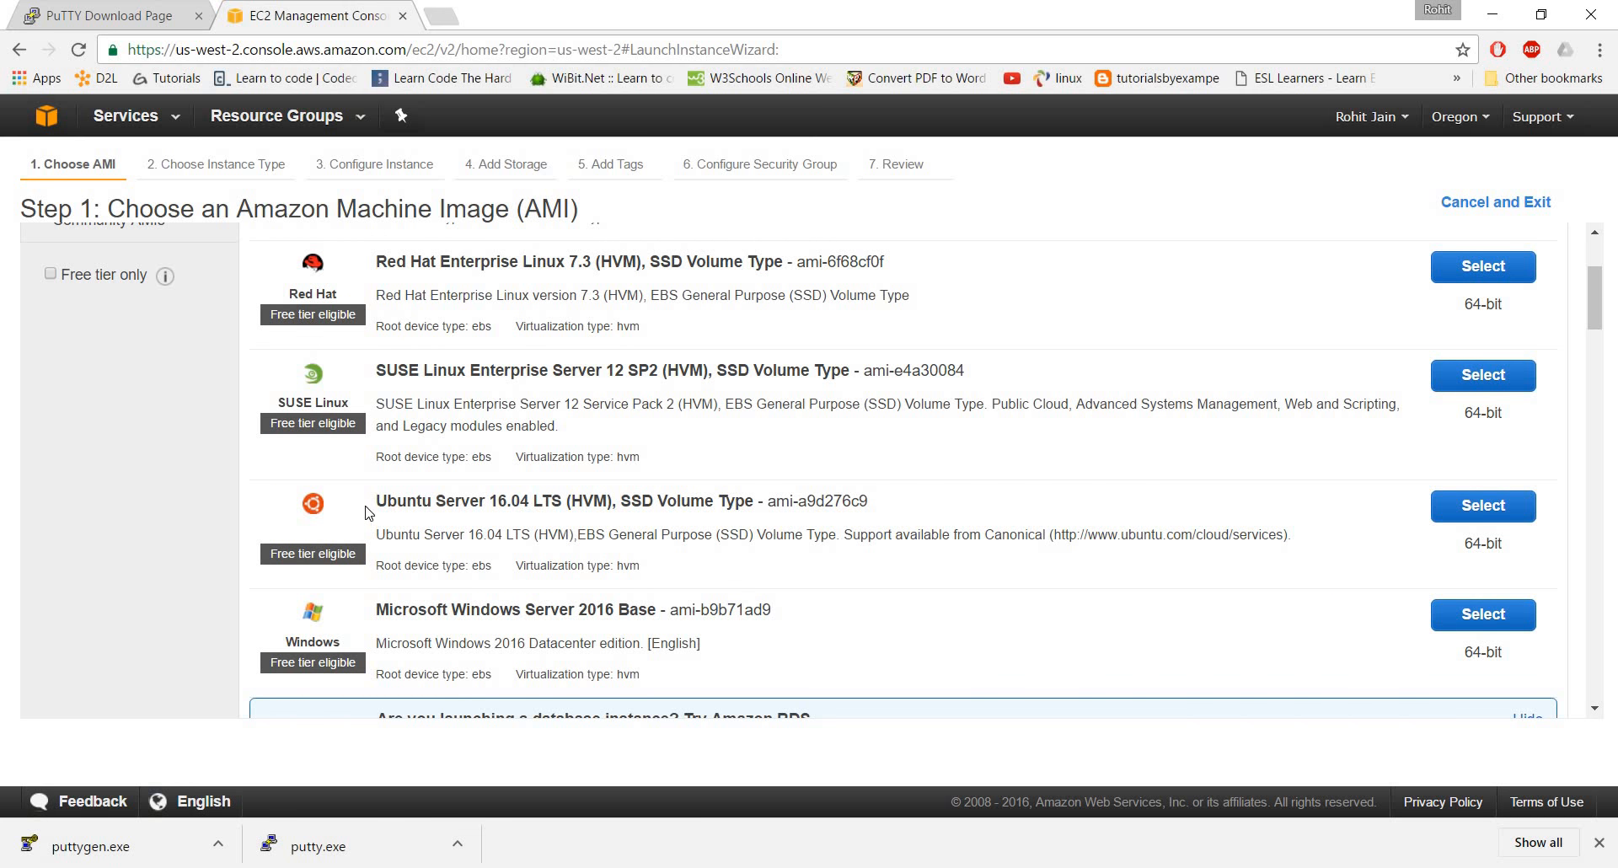
drag(376, 500, 975, 512)
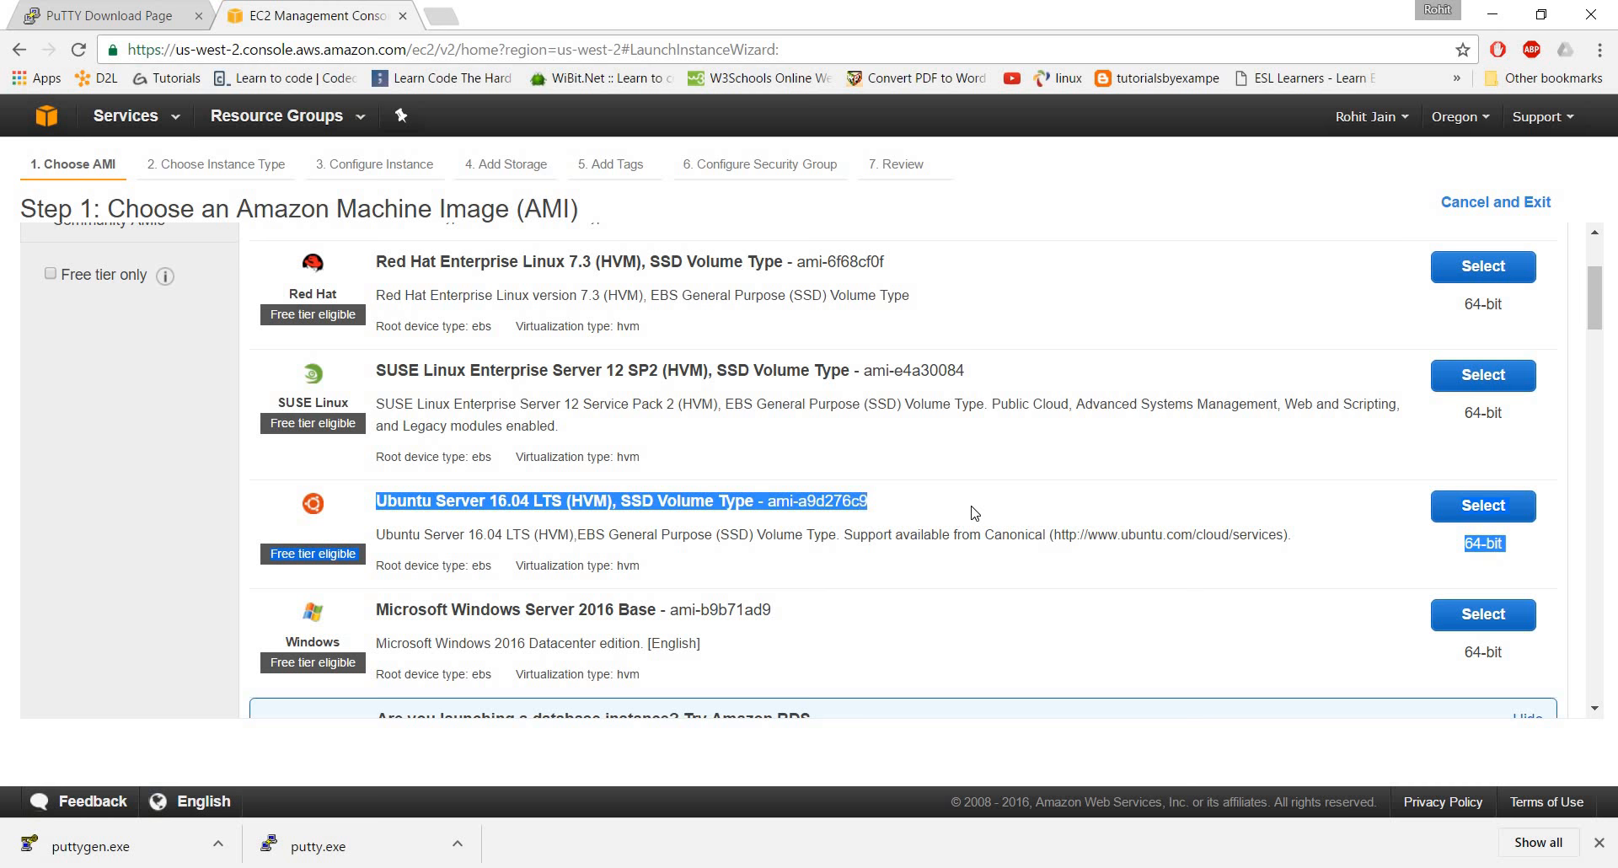
click(975, 512)
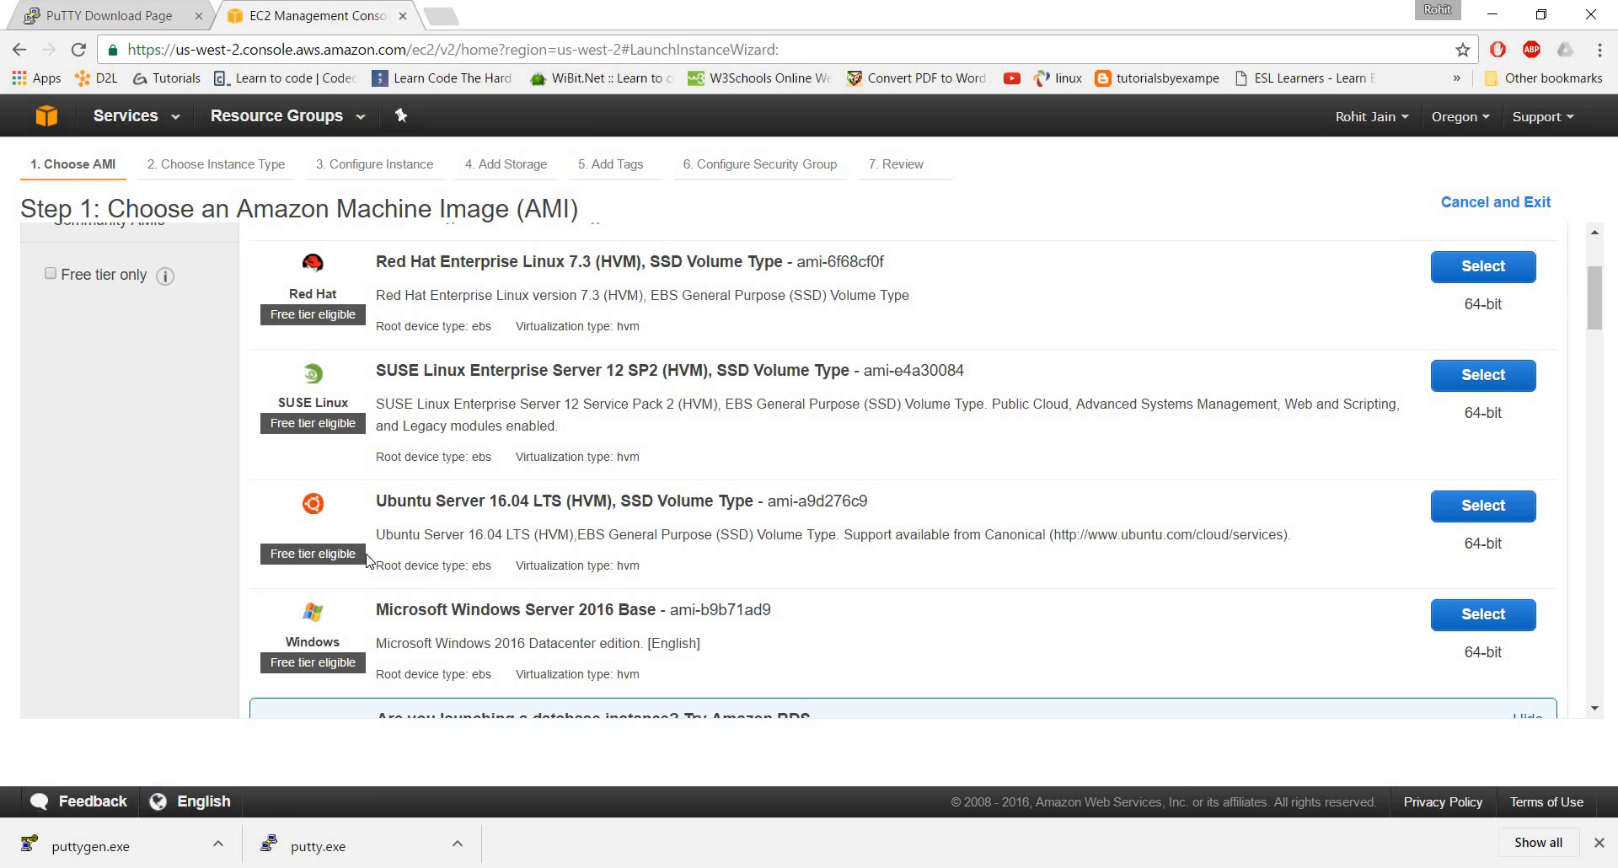
click(1464, 517)
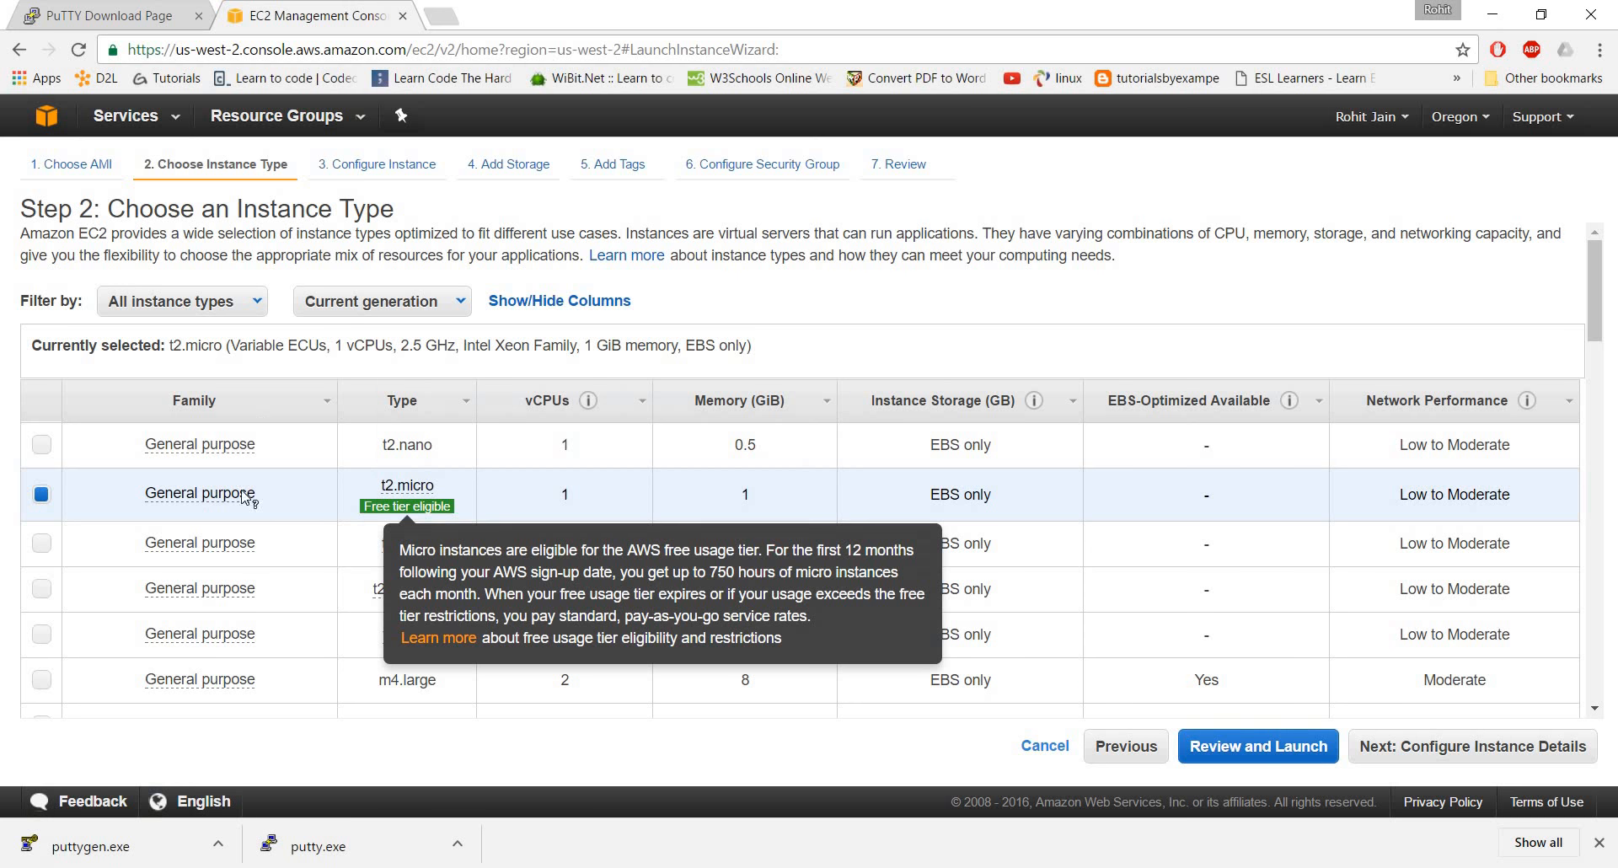
Choose the free-tier t2.micro instance type and continue to the instance details
mouse_move(244, 496)
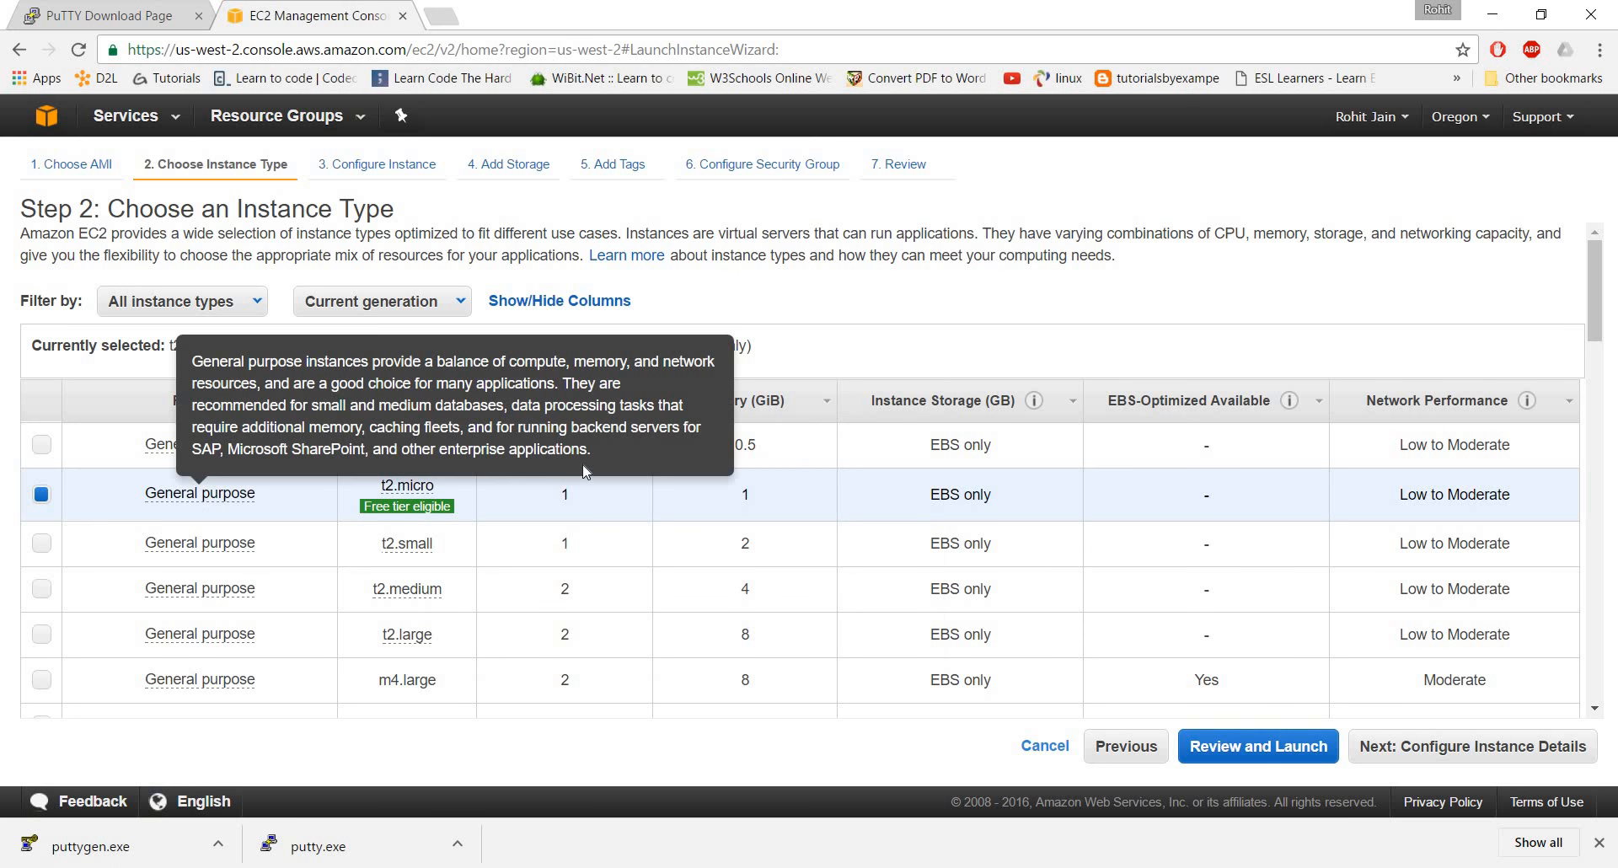
click(42, 445)
click(44, 499)
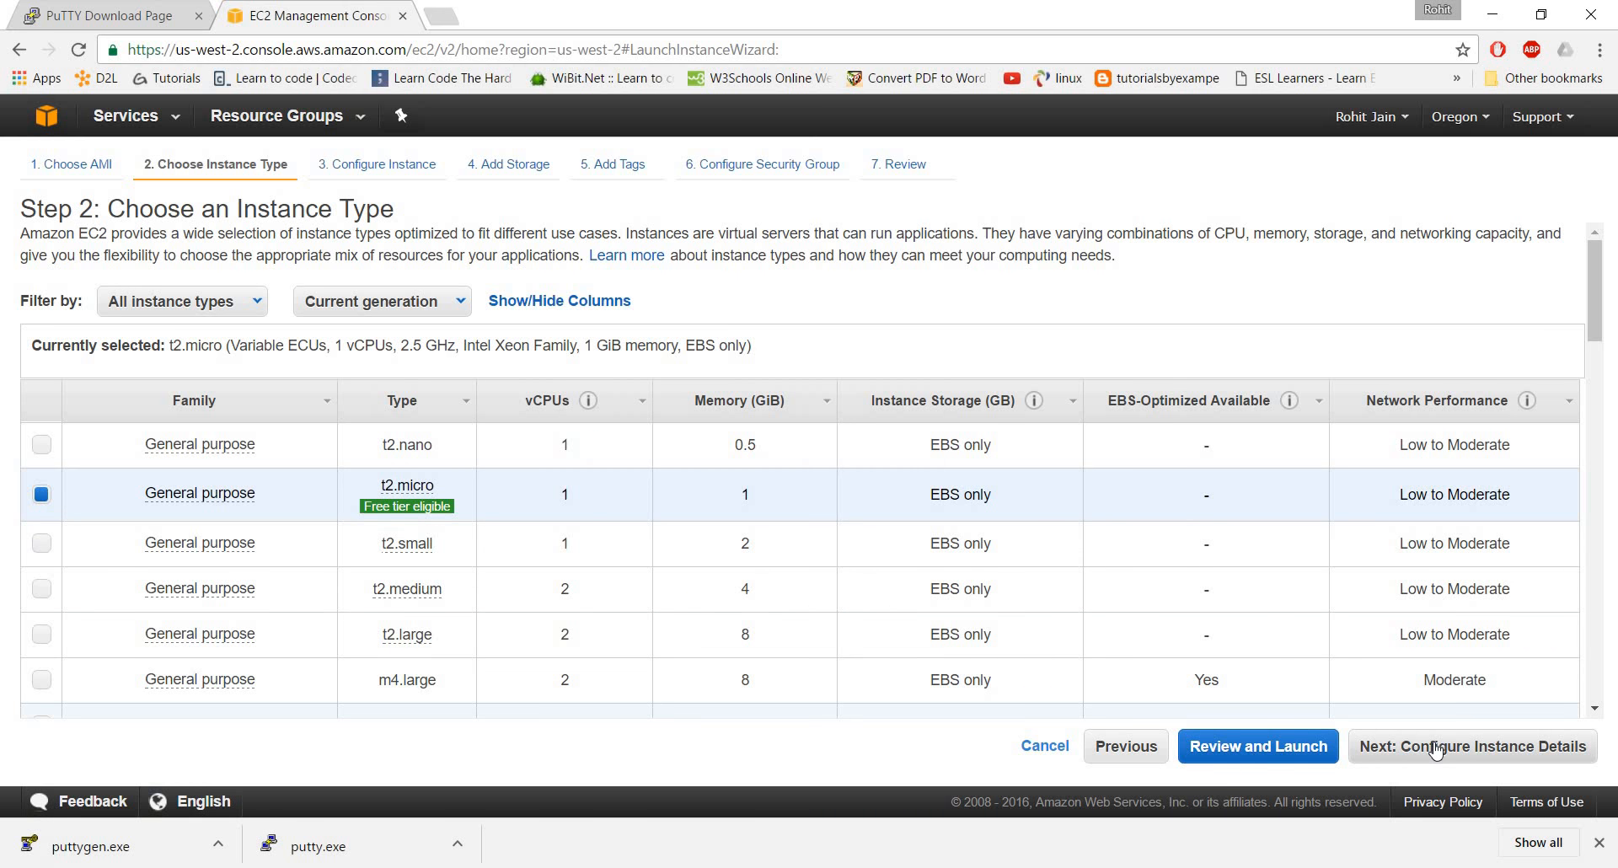
click(1435, 748)
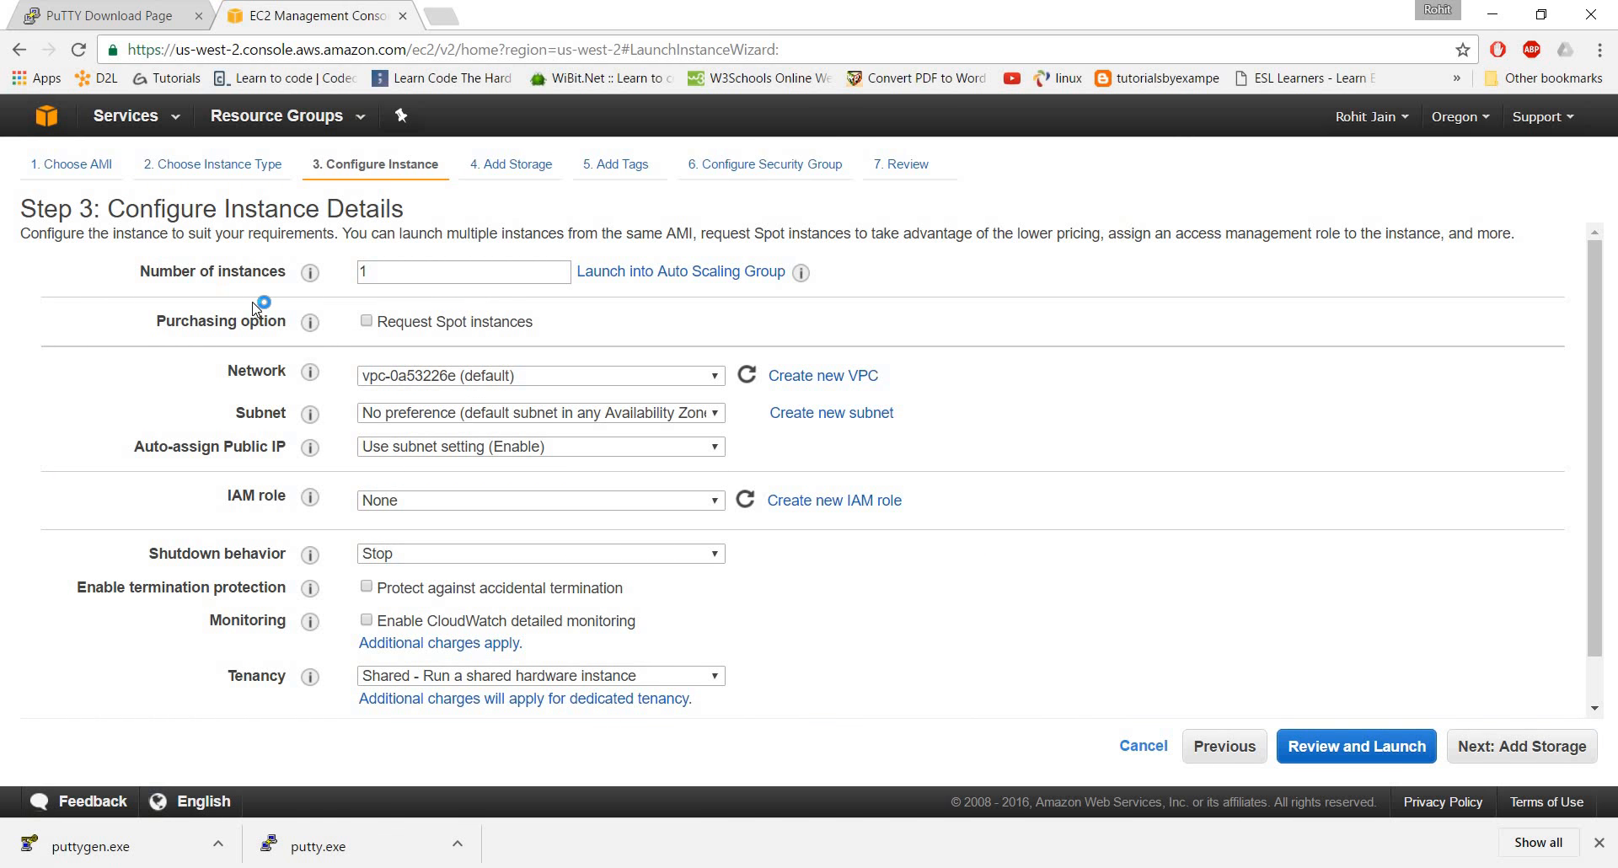
Accept the default instance details with 1 instance and continue to the storage settings
double_click(393, 266)
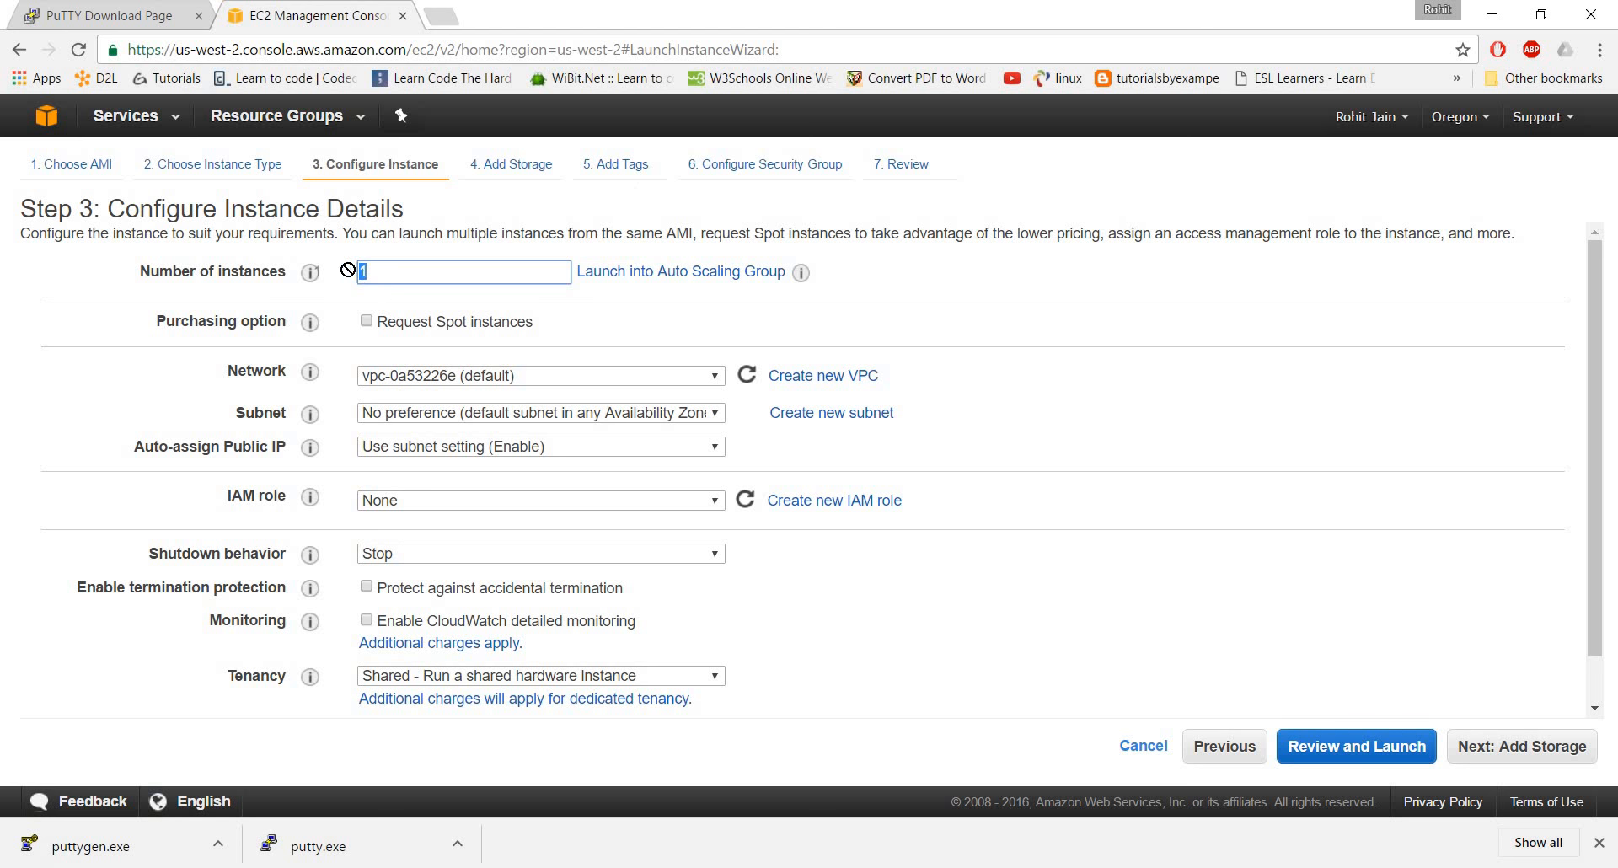
click(390, 270)
click(1489, 758)
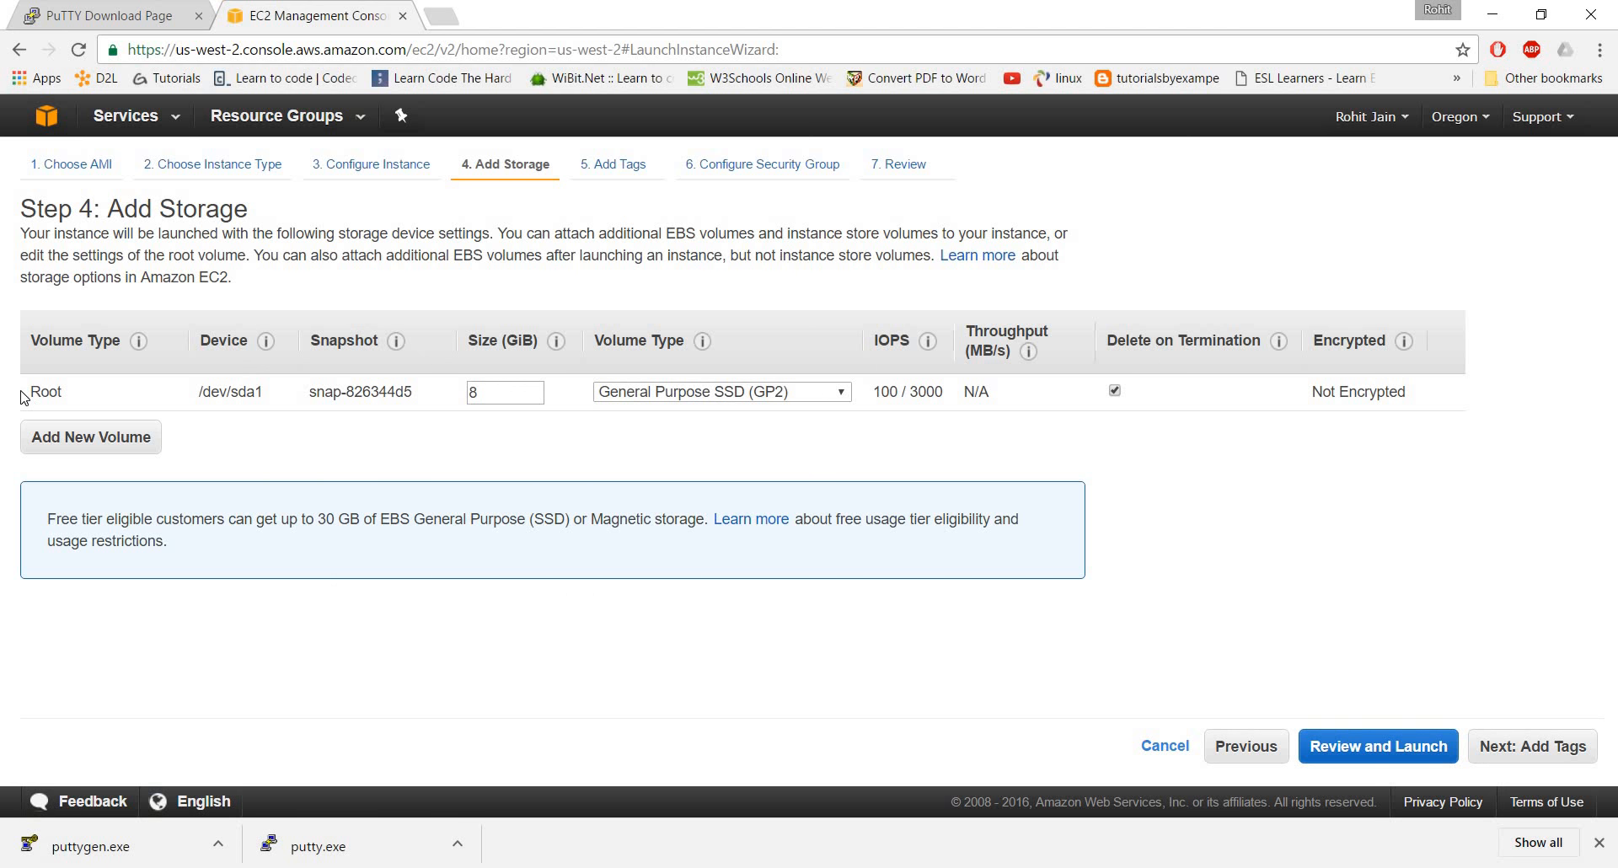
Accept the 8 GiB General Purpose SSD root volume and continue to the tags
drag(21, 391, 495, 395)
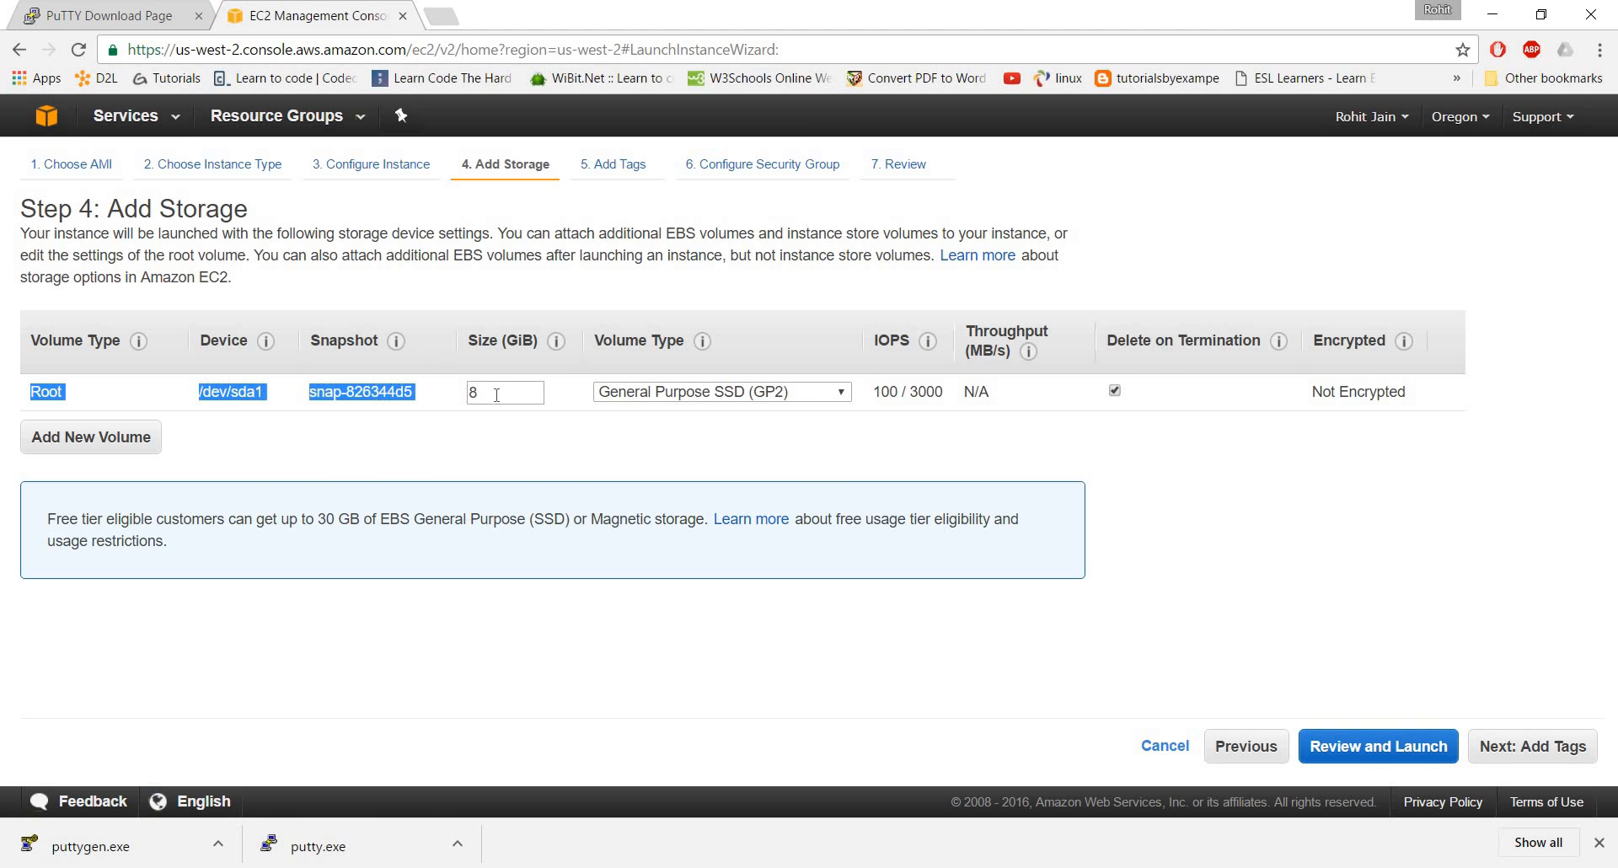
click(723, 463)
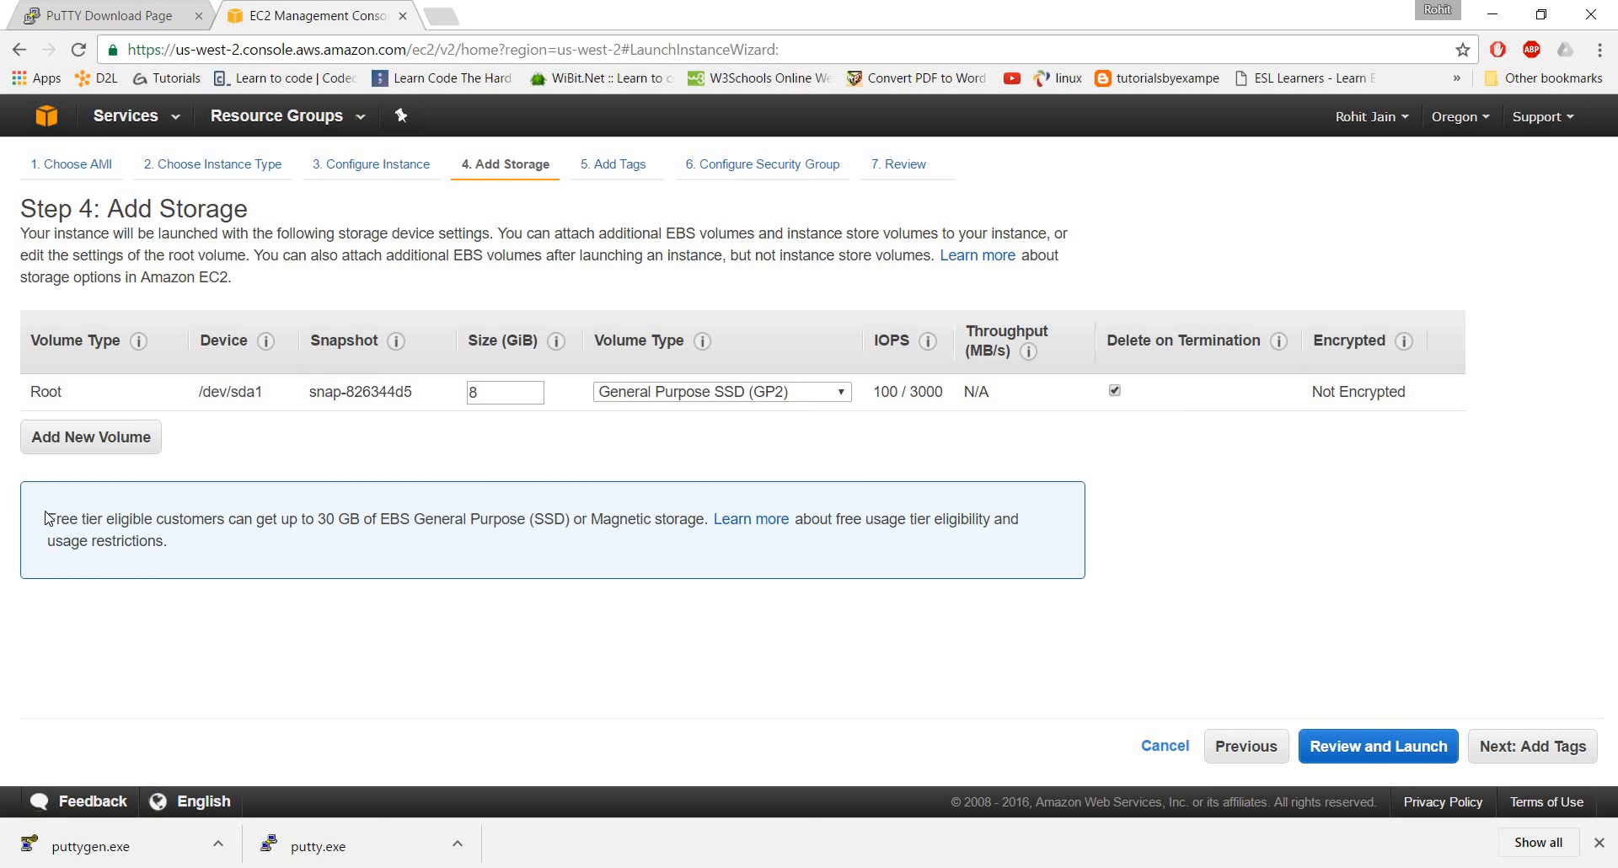
drag(47, 519, 312, 565)
click(356, 564)
click(1553, 750)
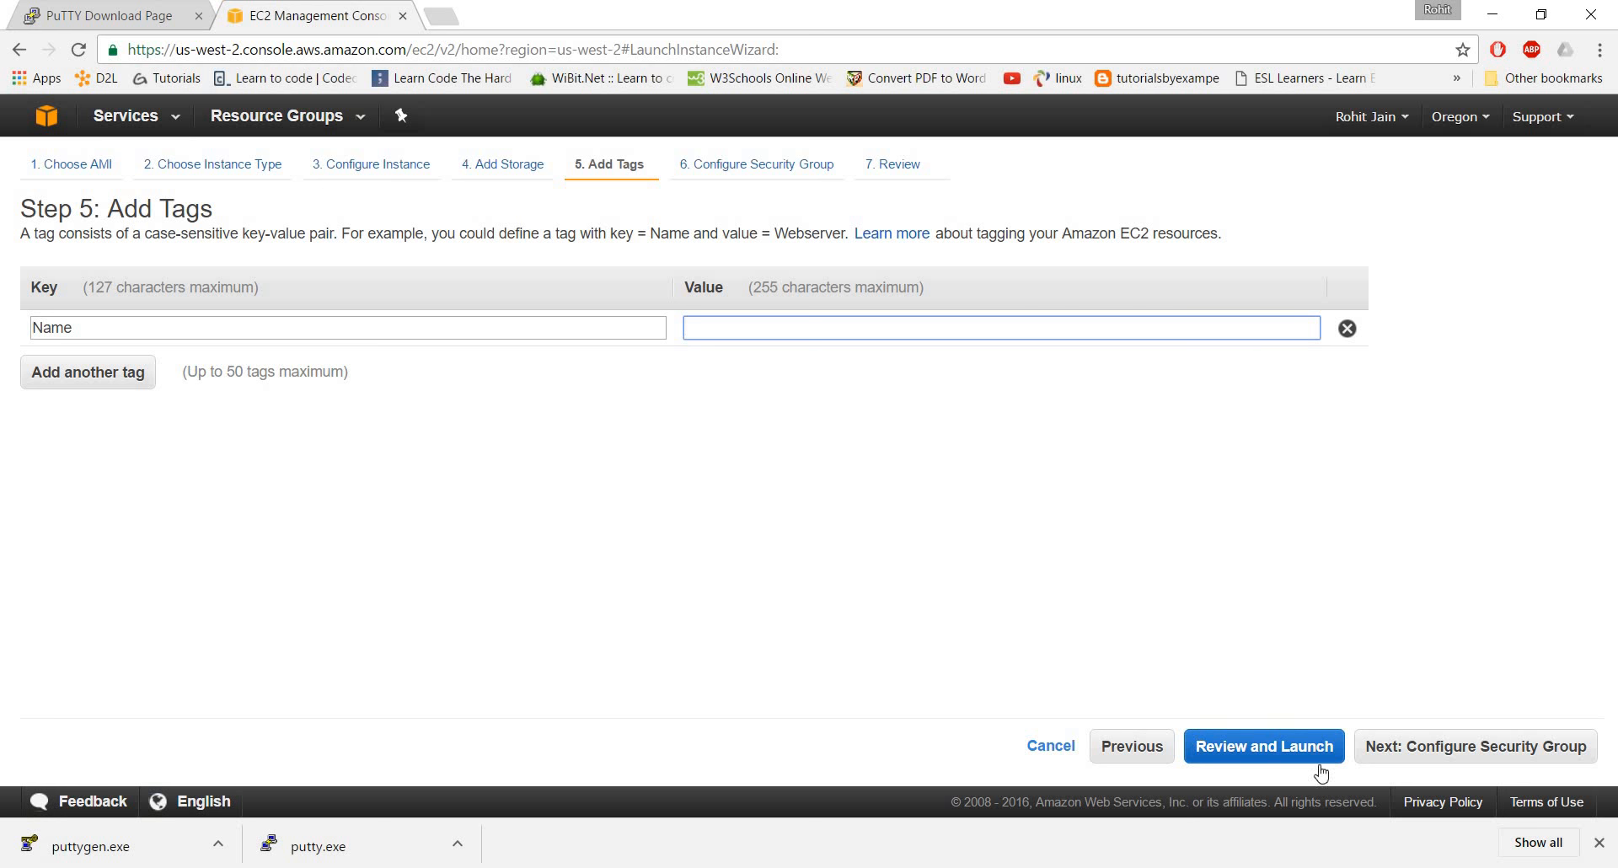
Skip tagging, accept the new security group with its SSH rule, and review the instance launch details
click(1442, 749)
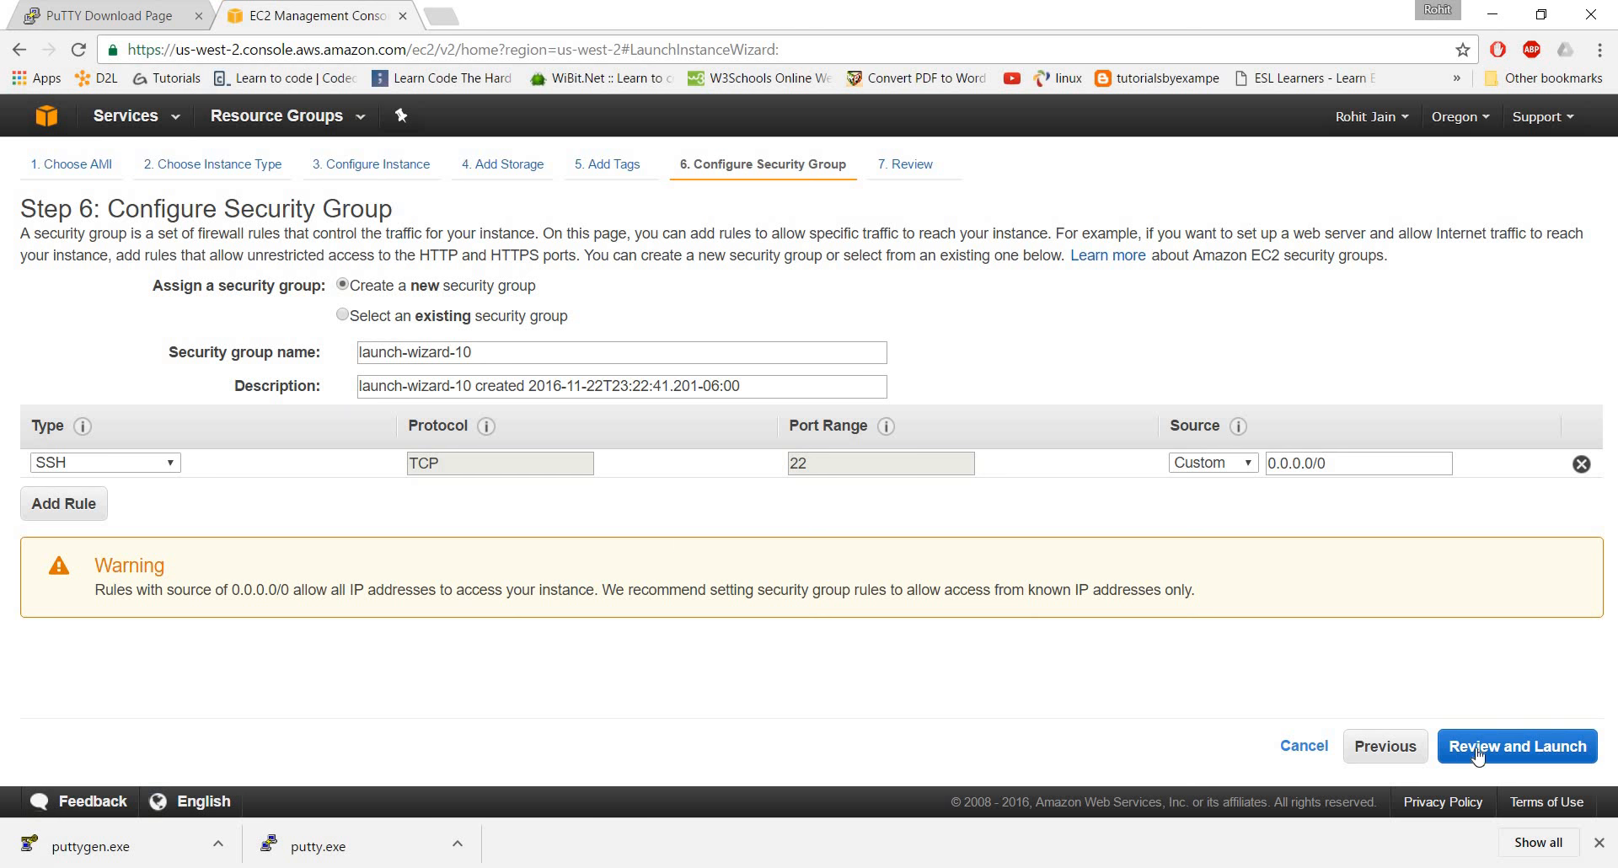
click(1517, 755)
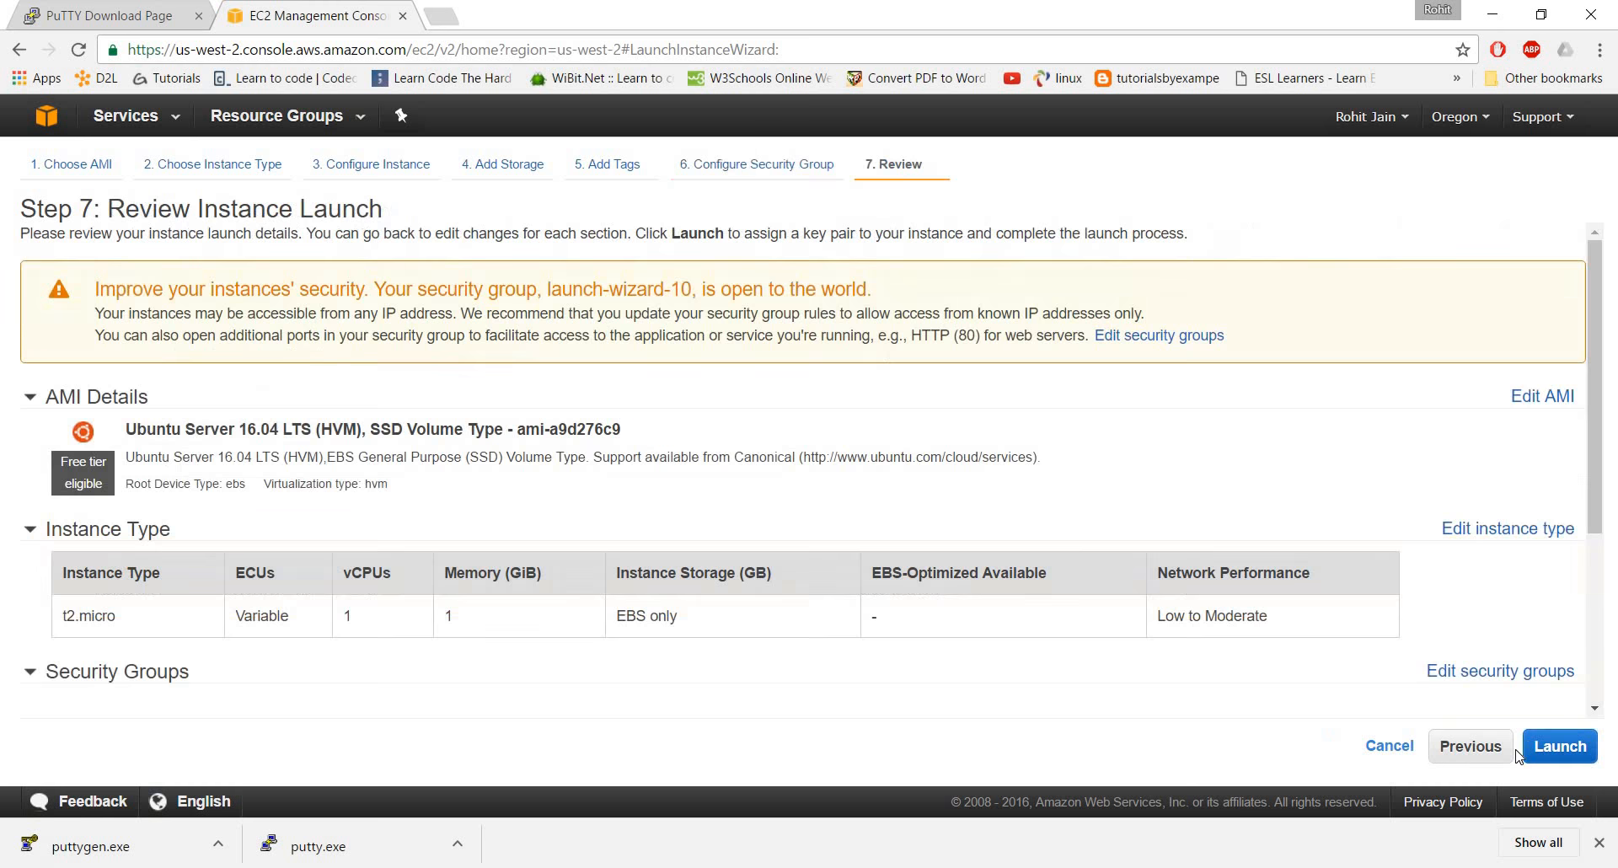
scroll(264, 383, down, 3)
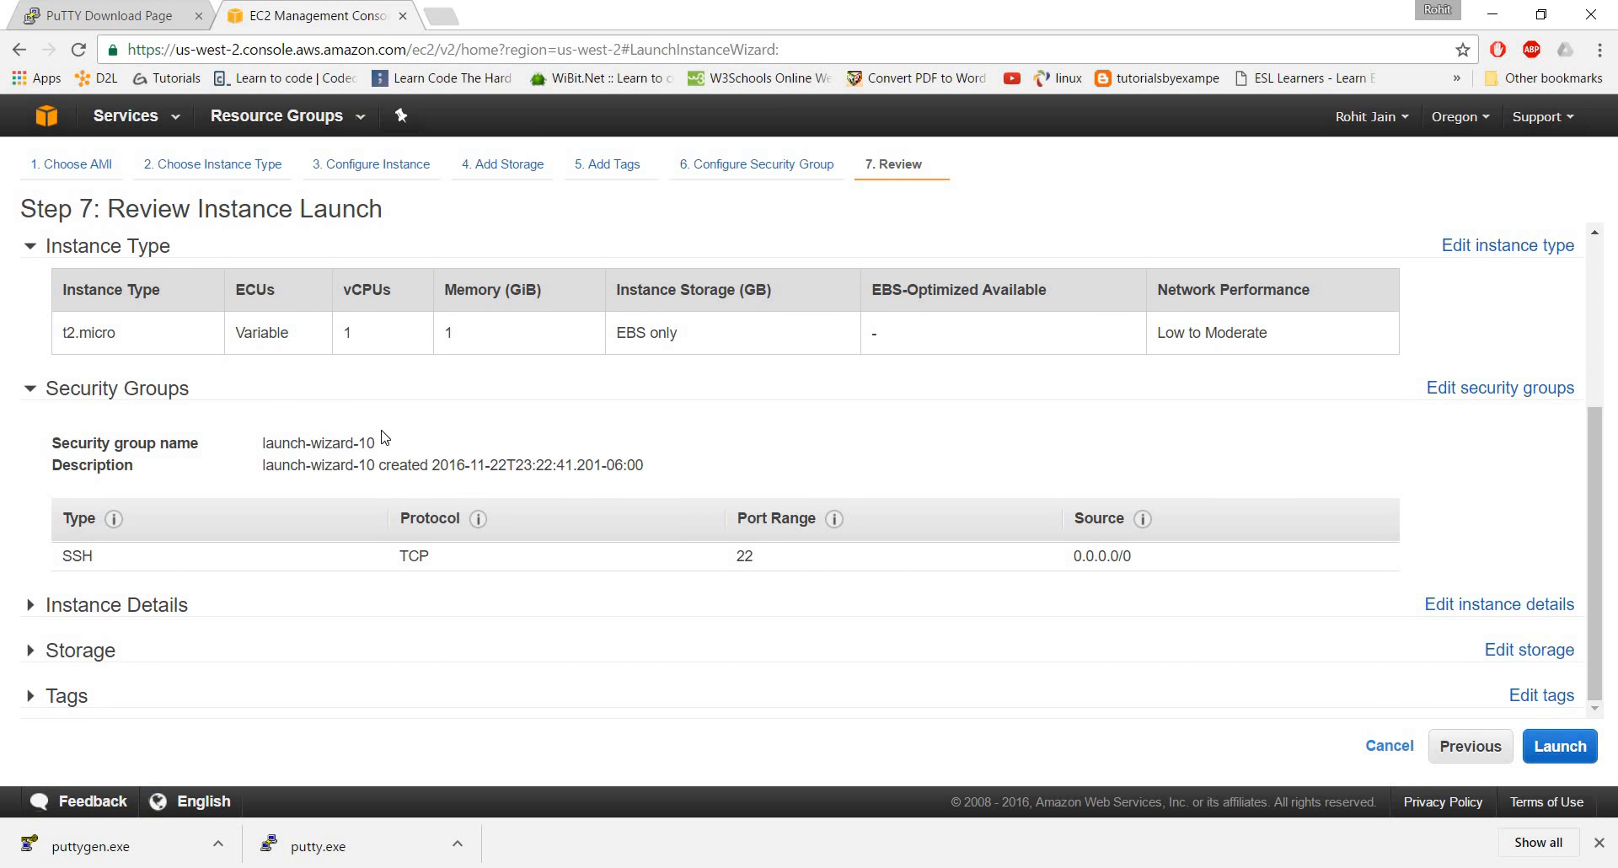
scroll(382, 434, up, 5)
scroll(382, 433, down, 5)
Proceed to launch, create a new key pair named aws, and save its private key file as aws.pem on the Desktop
click(1559, 748)
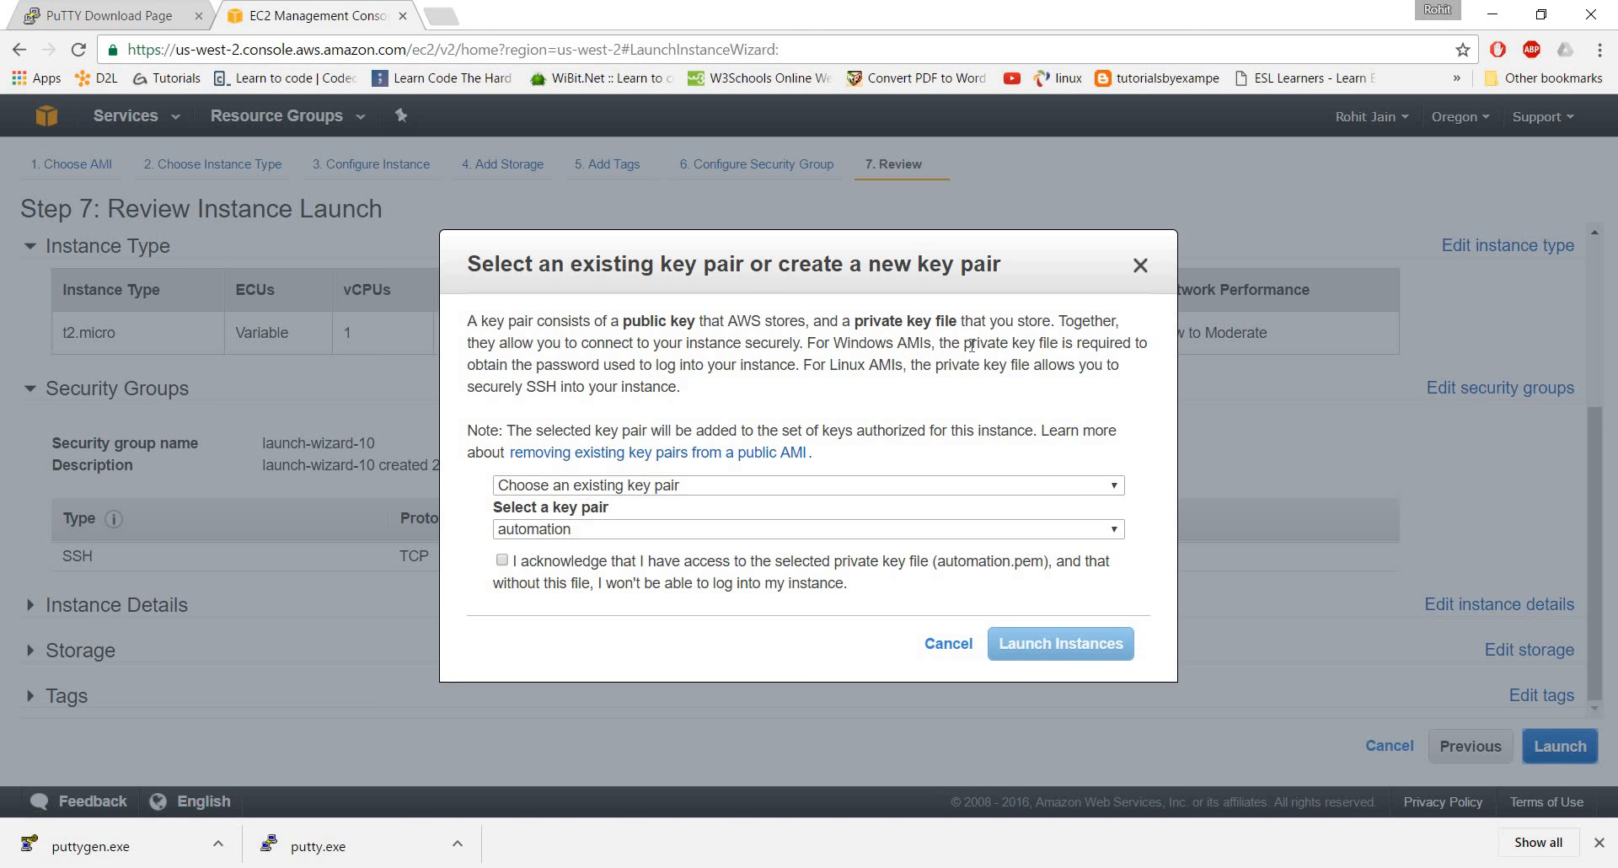
click(885, 486)
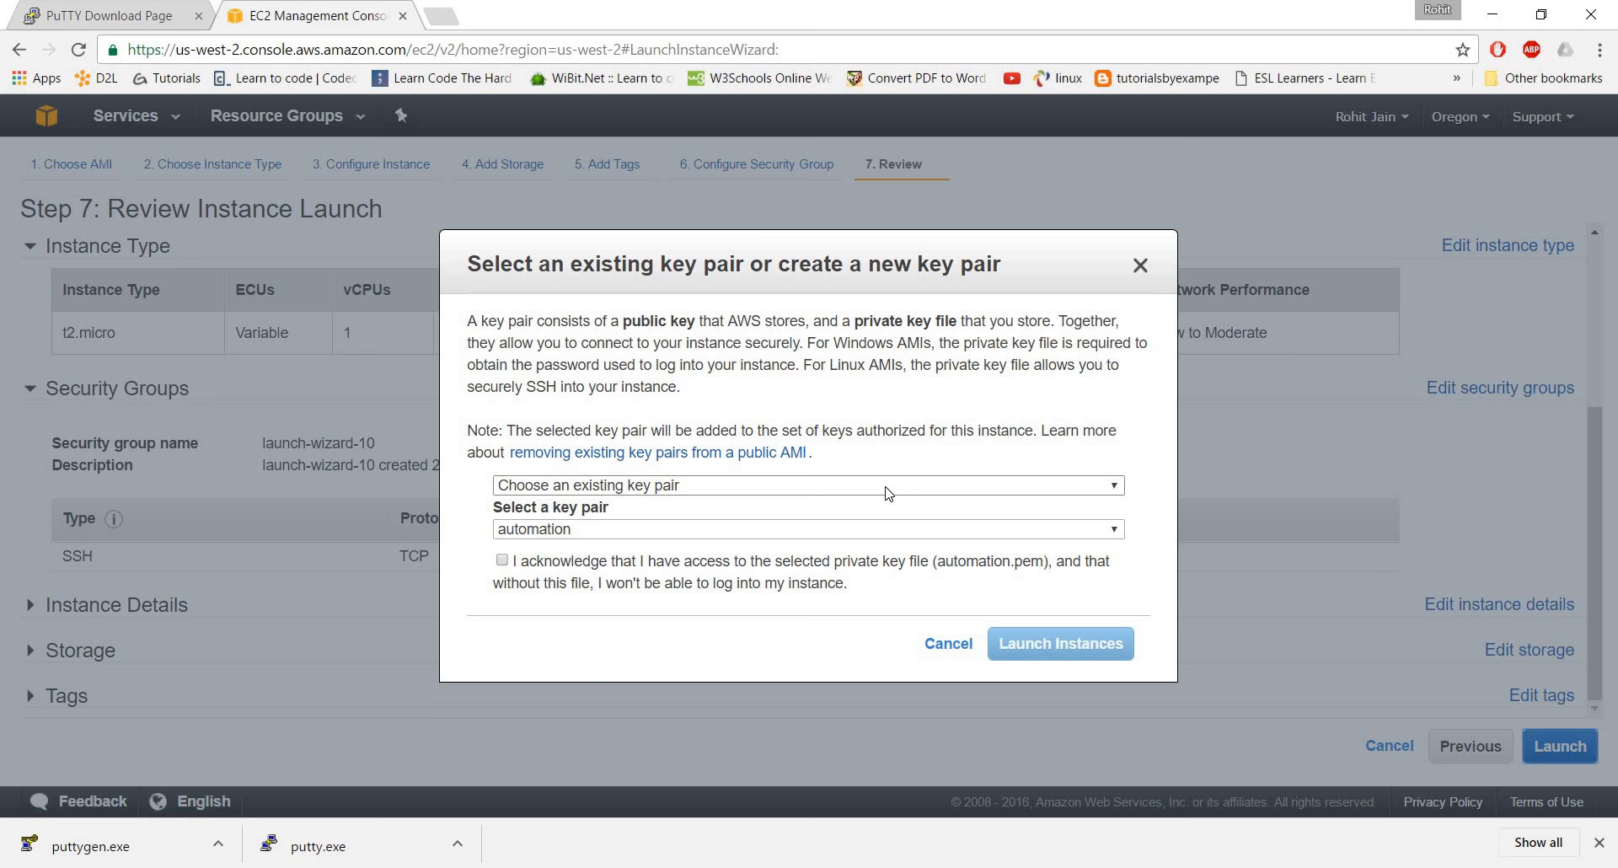
click(806, 523)
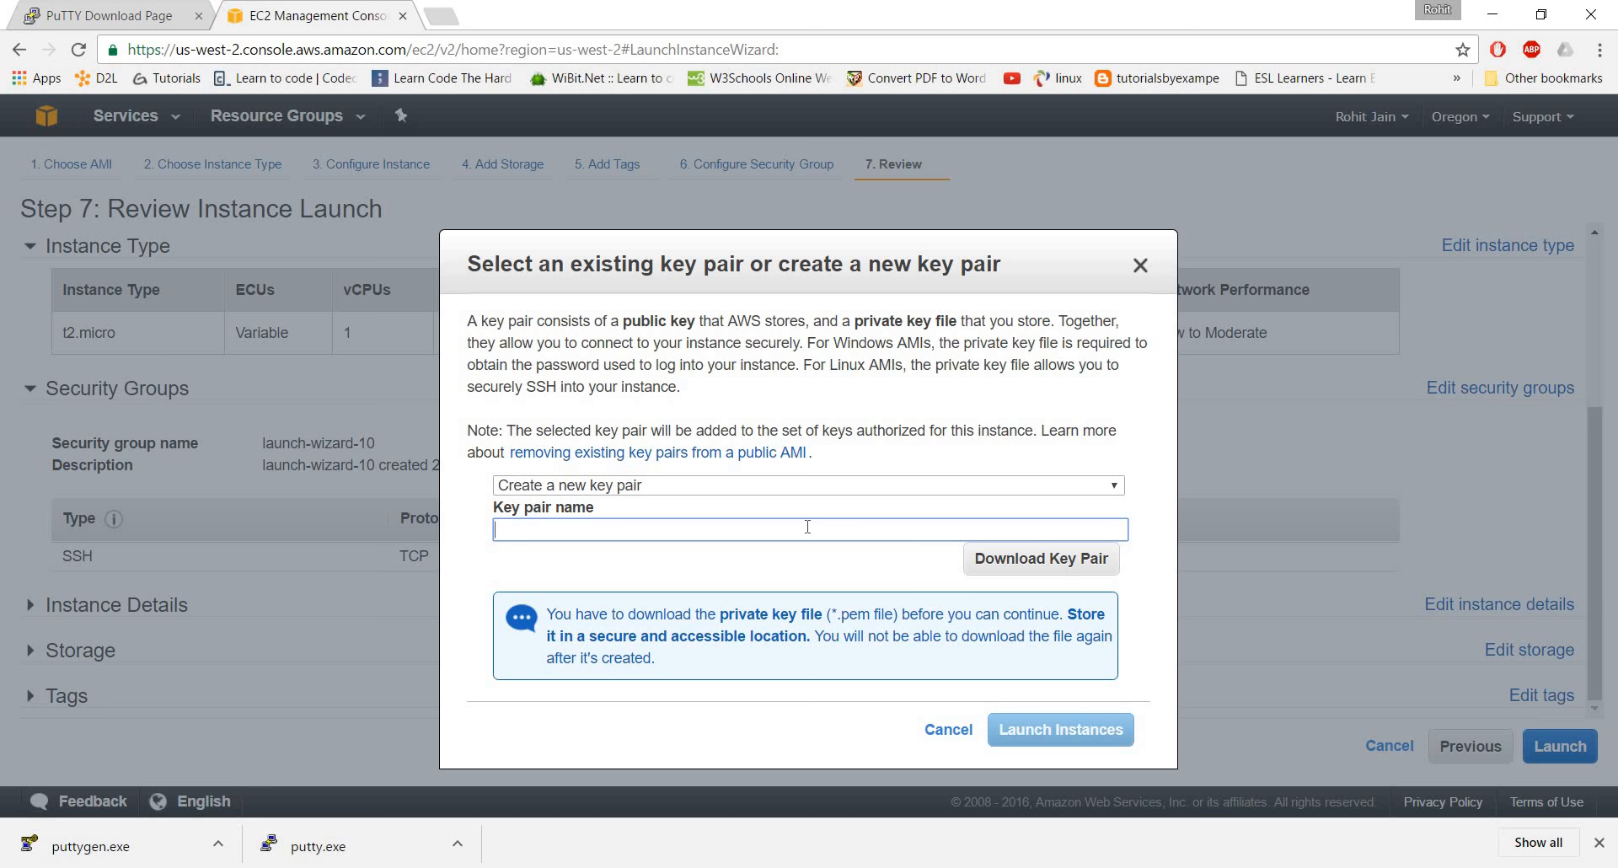
text(aws)
click(1038, 560)
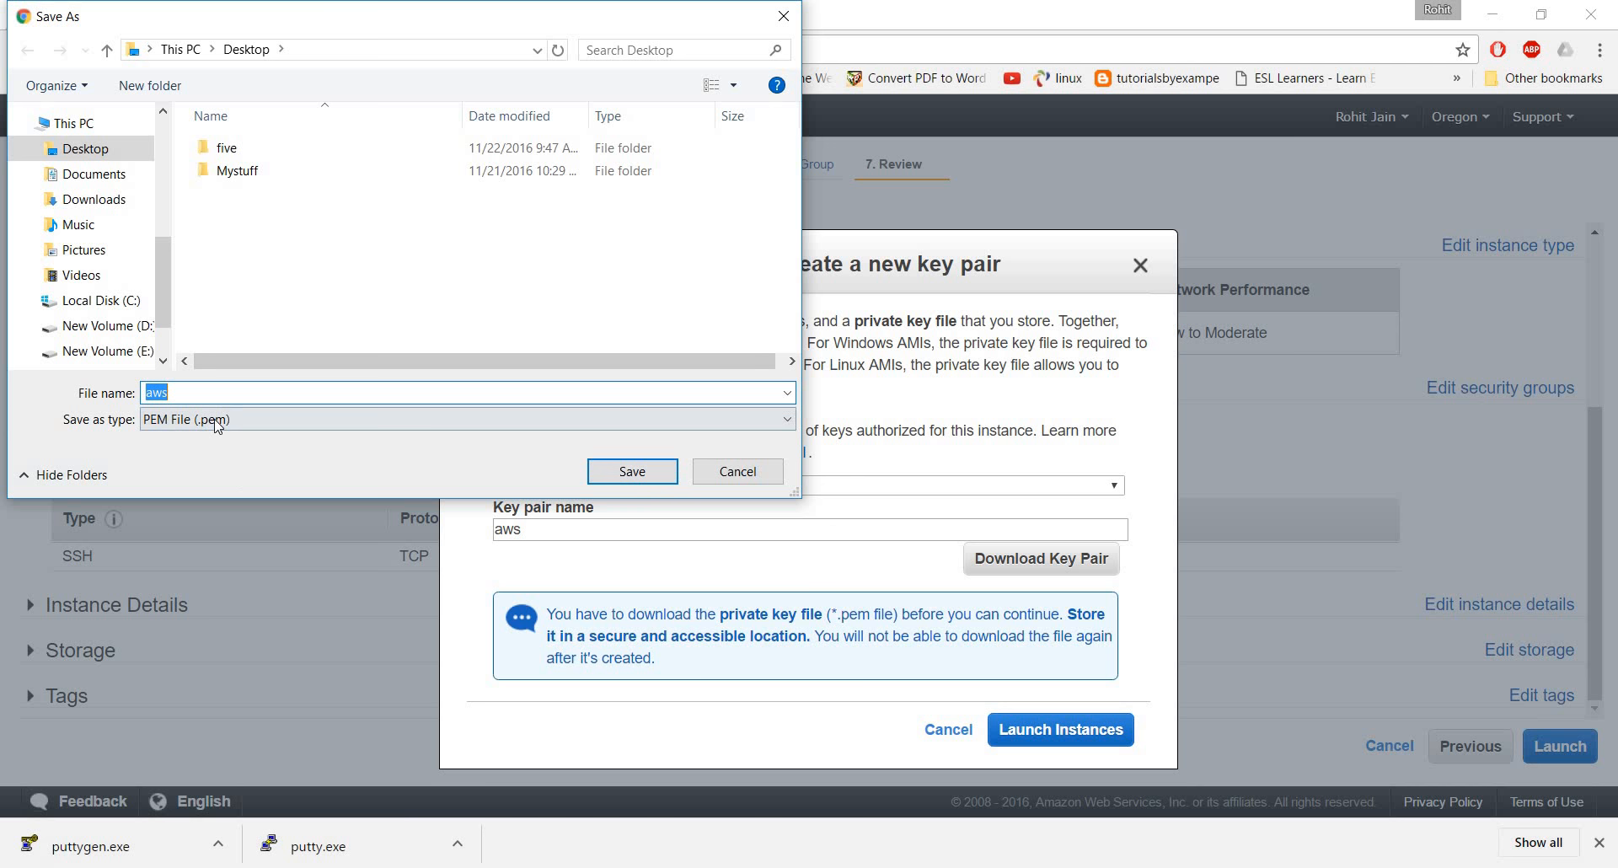
click(645, 471)
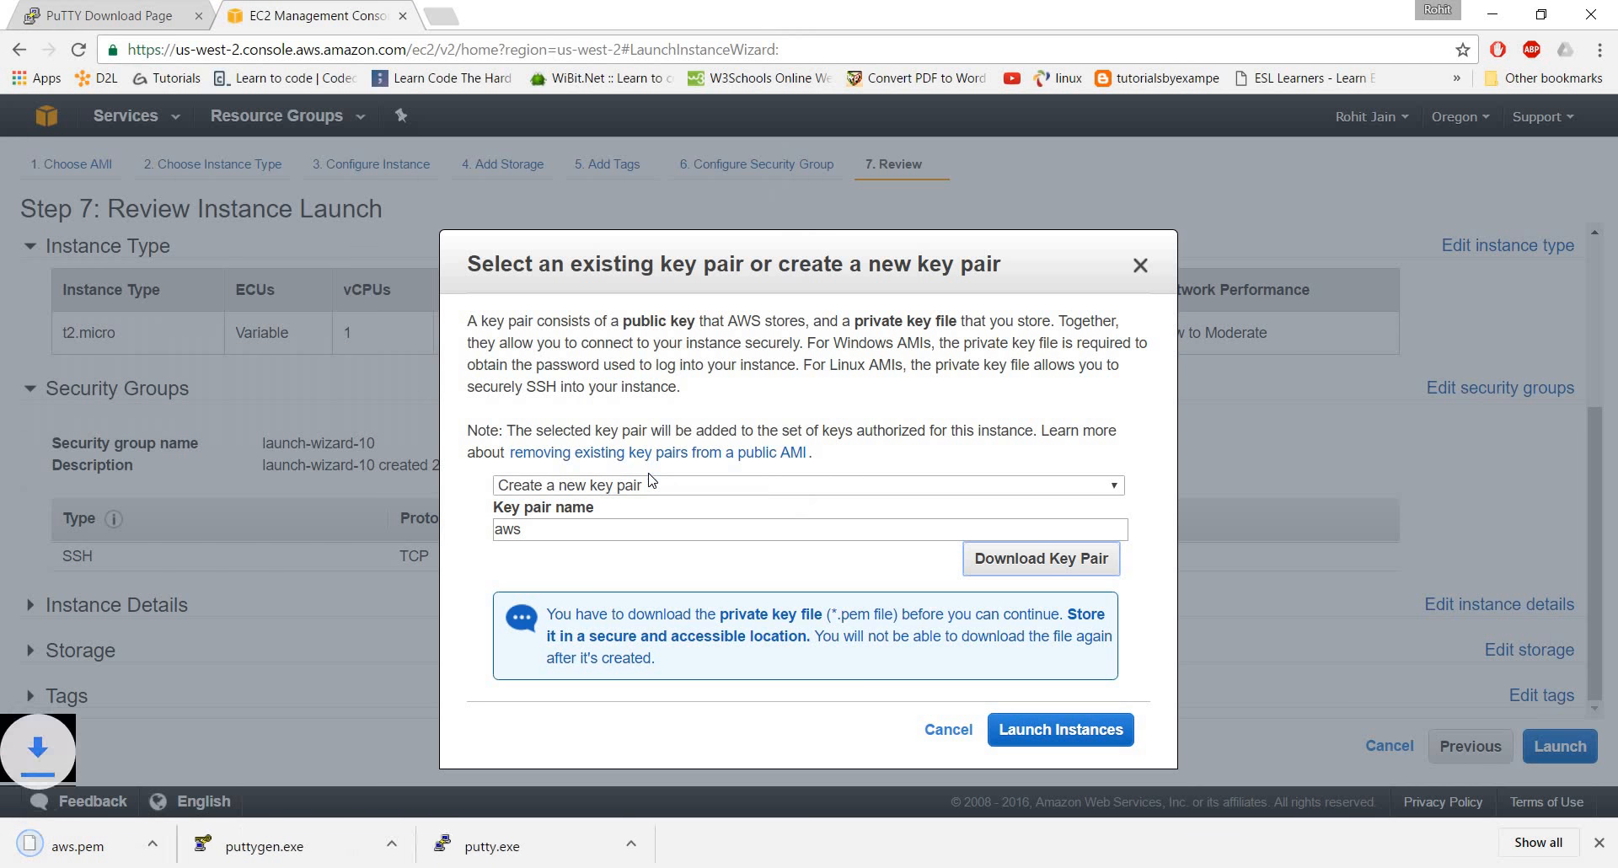
Launch the instance with the new key pair and open the list of instances
click(1045, 732)
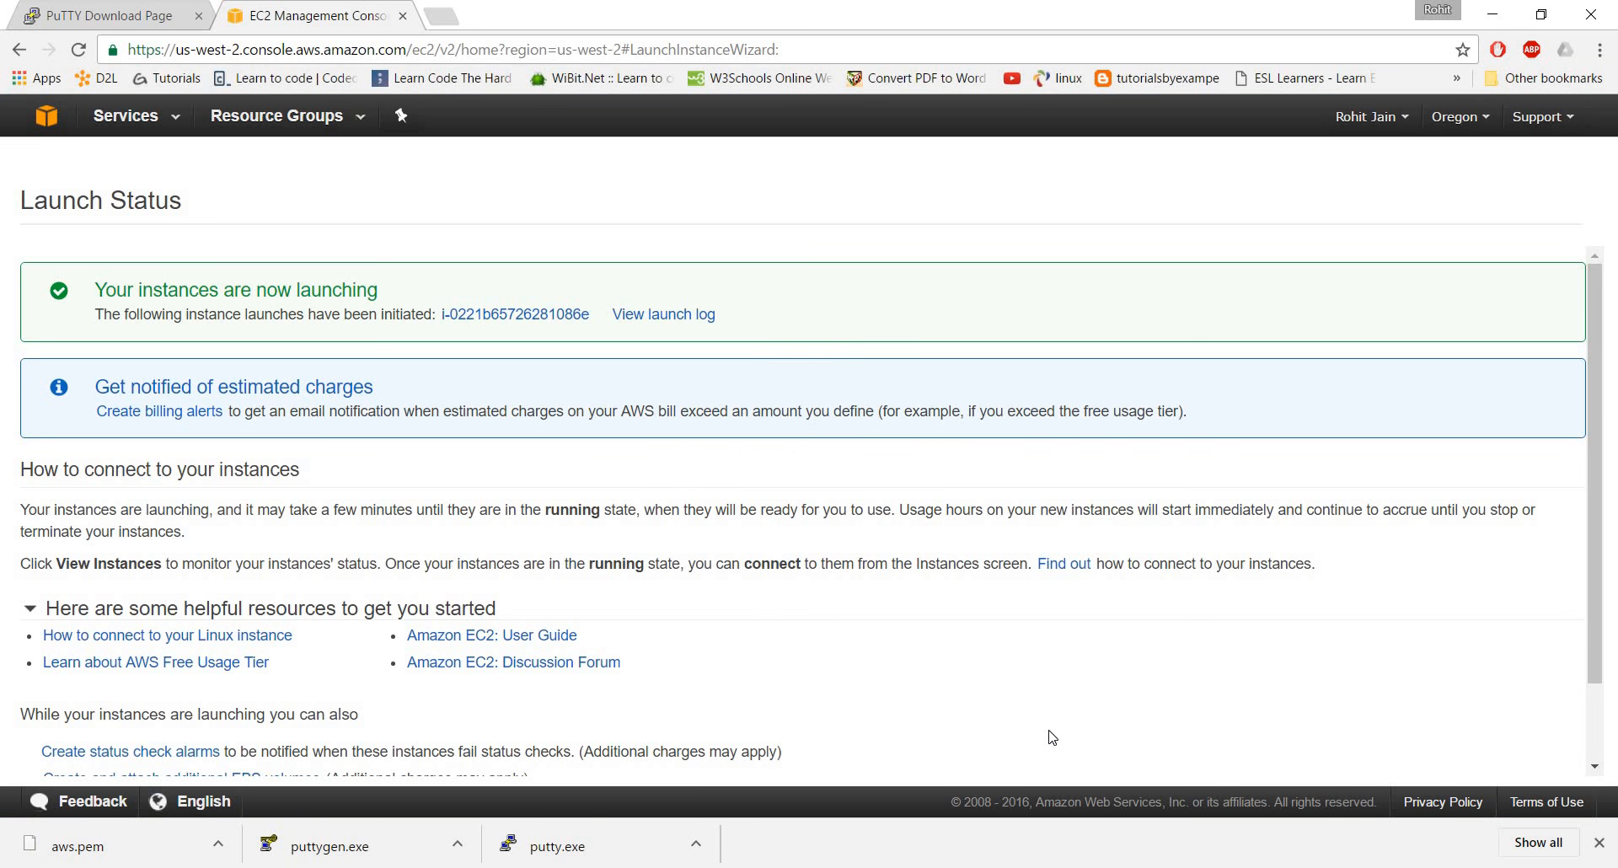
scroll(1228, 367, down, 2)
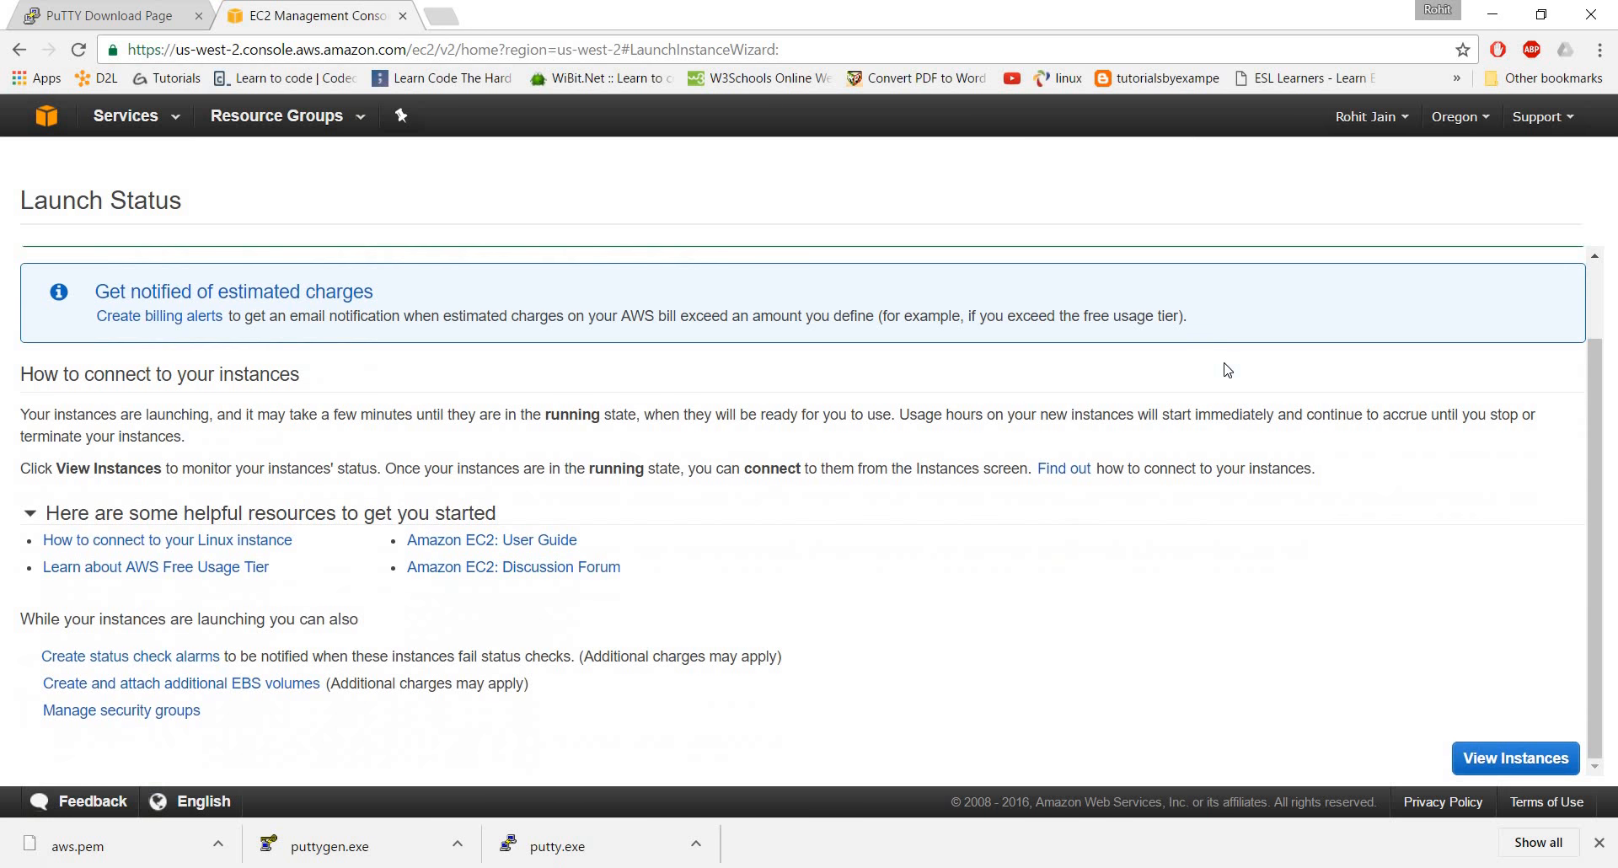
click(1521, 757)
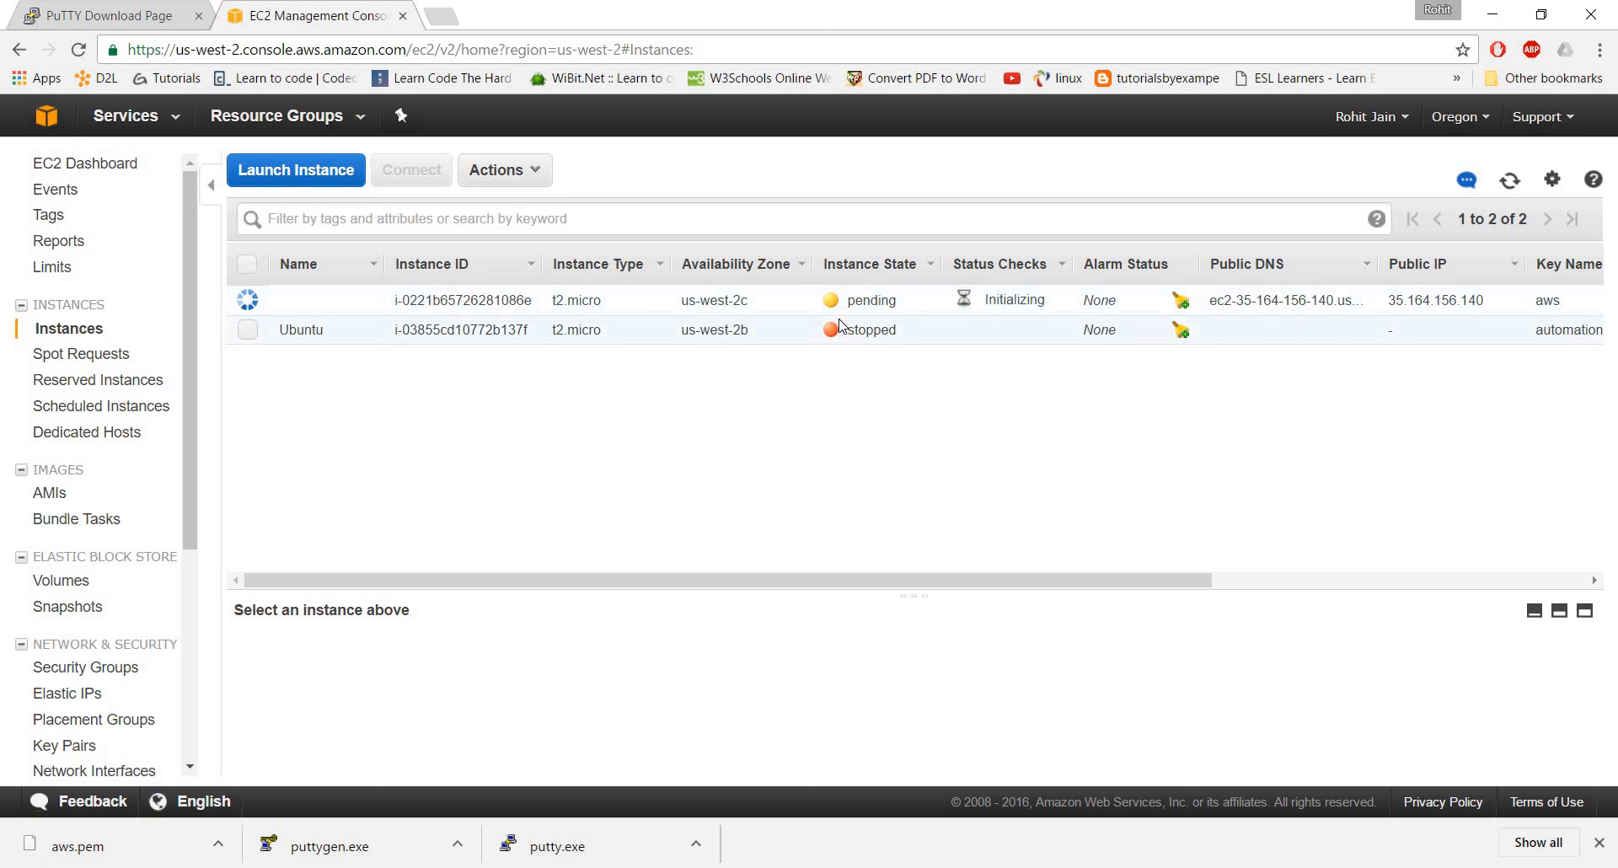
Switch to the desktop and start PuTTYgen, choosing to run it anyway past the Windows SmartScreen block
click(1497, 6)
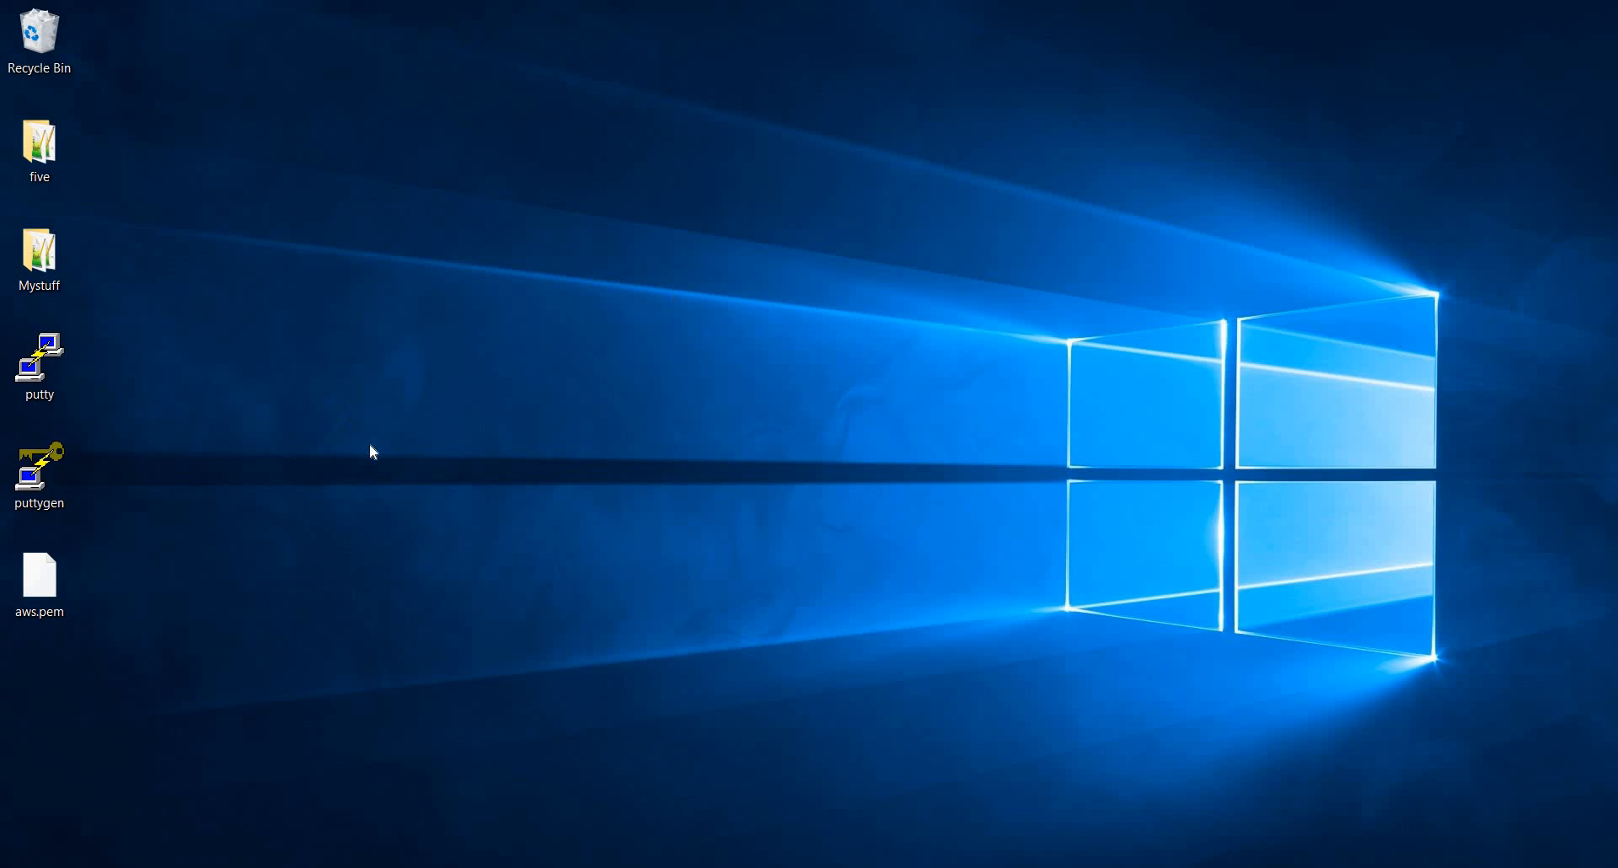
double_click(42, 494)
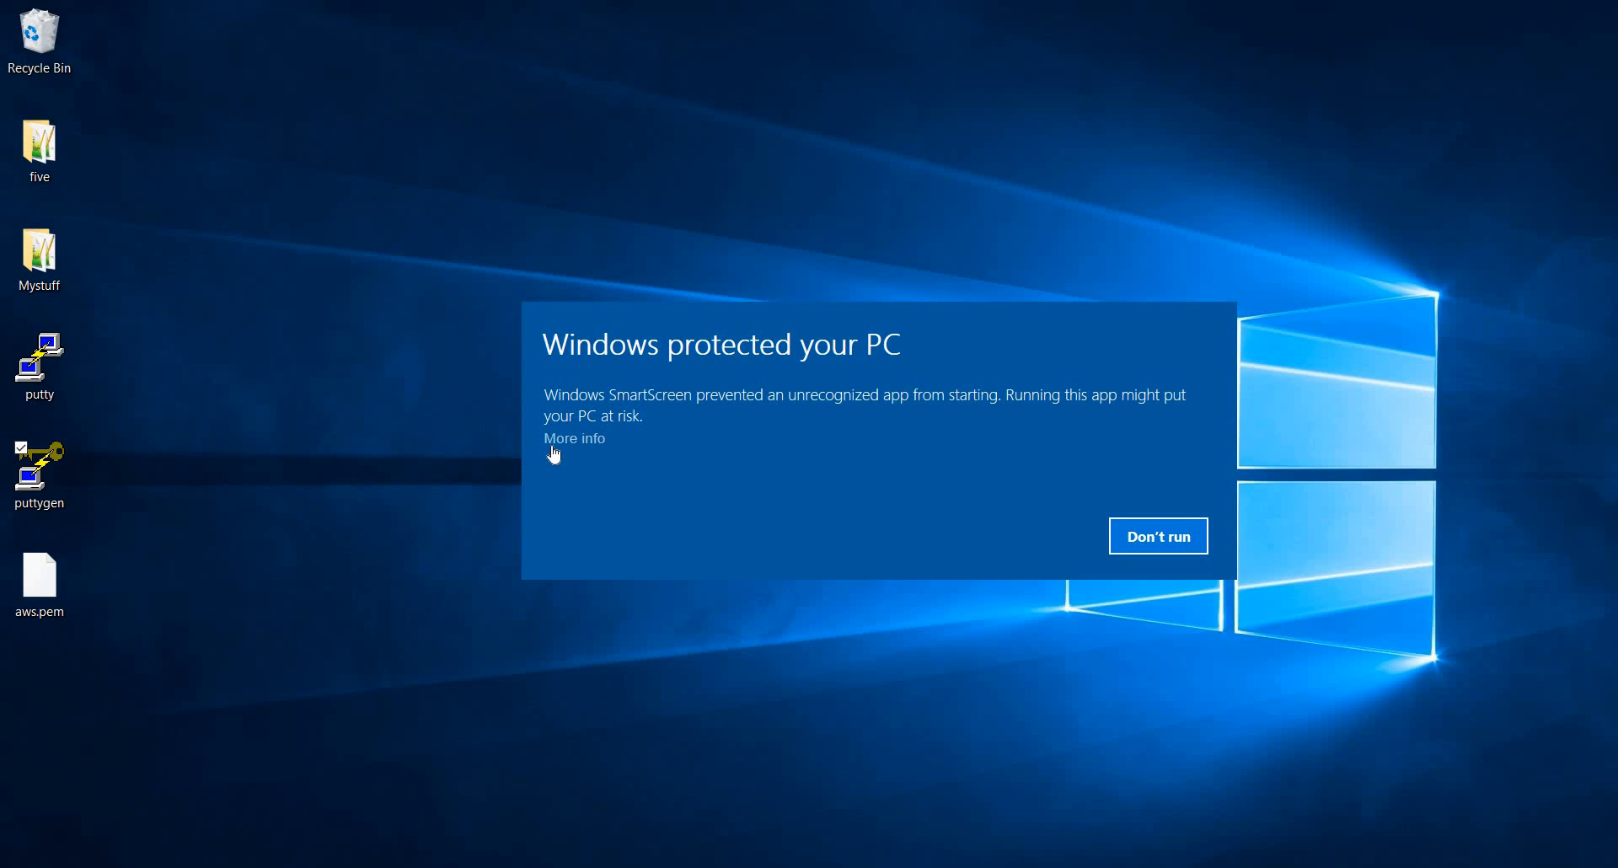
click(558, 444)
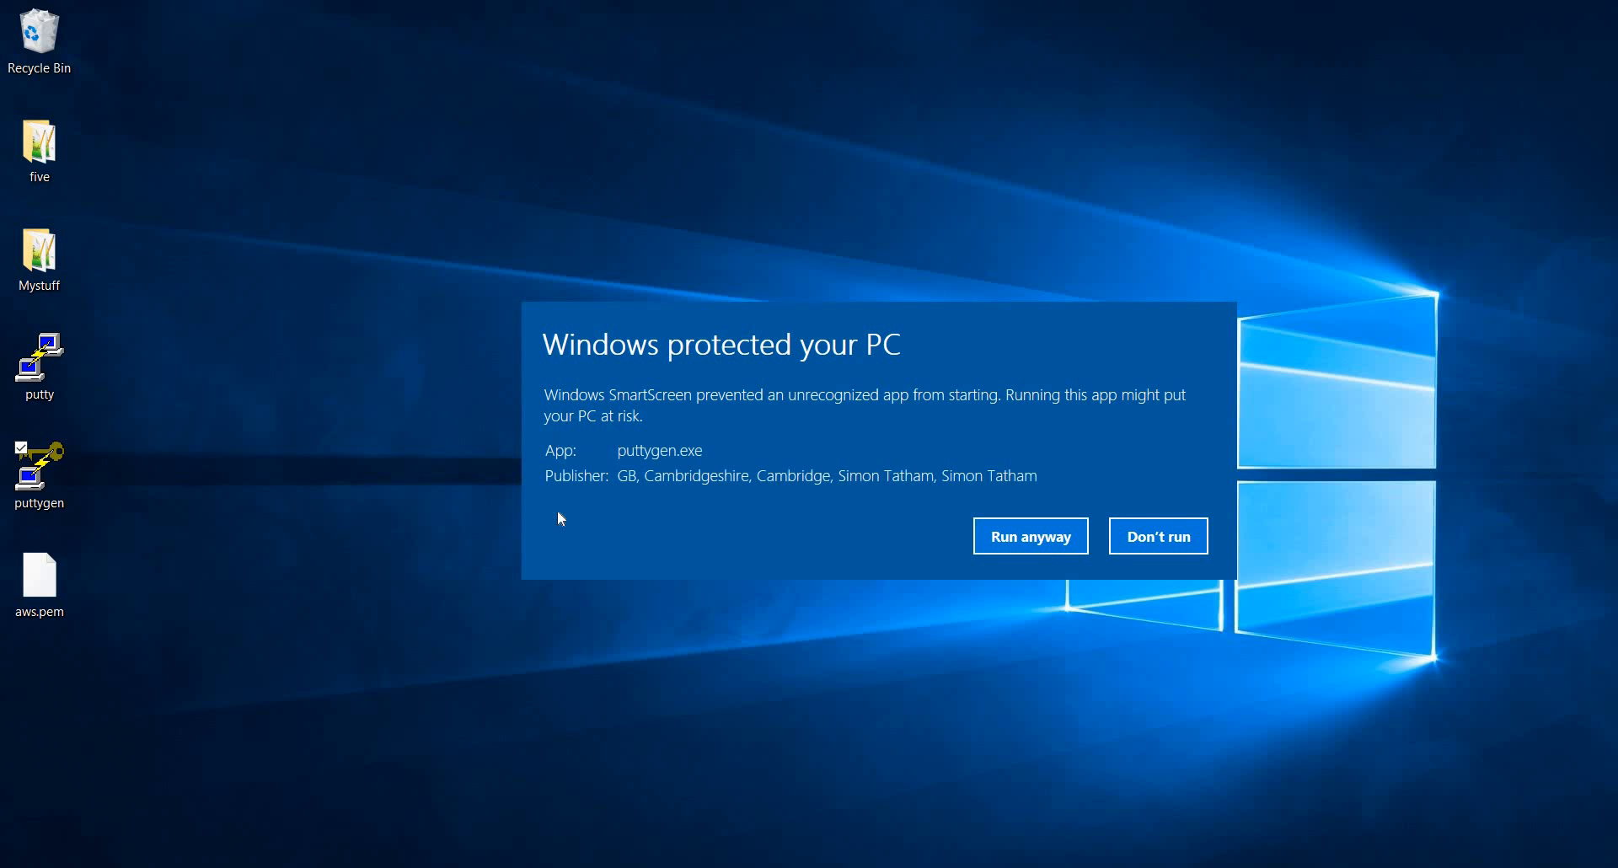
click(1051, 546)
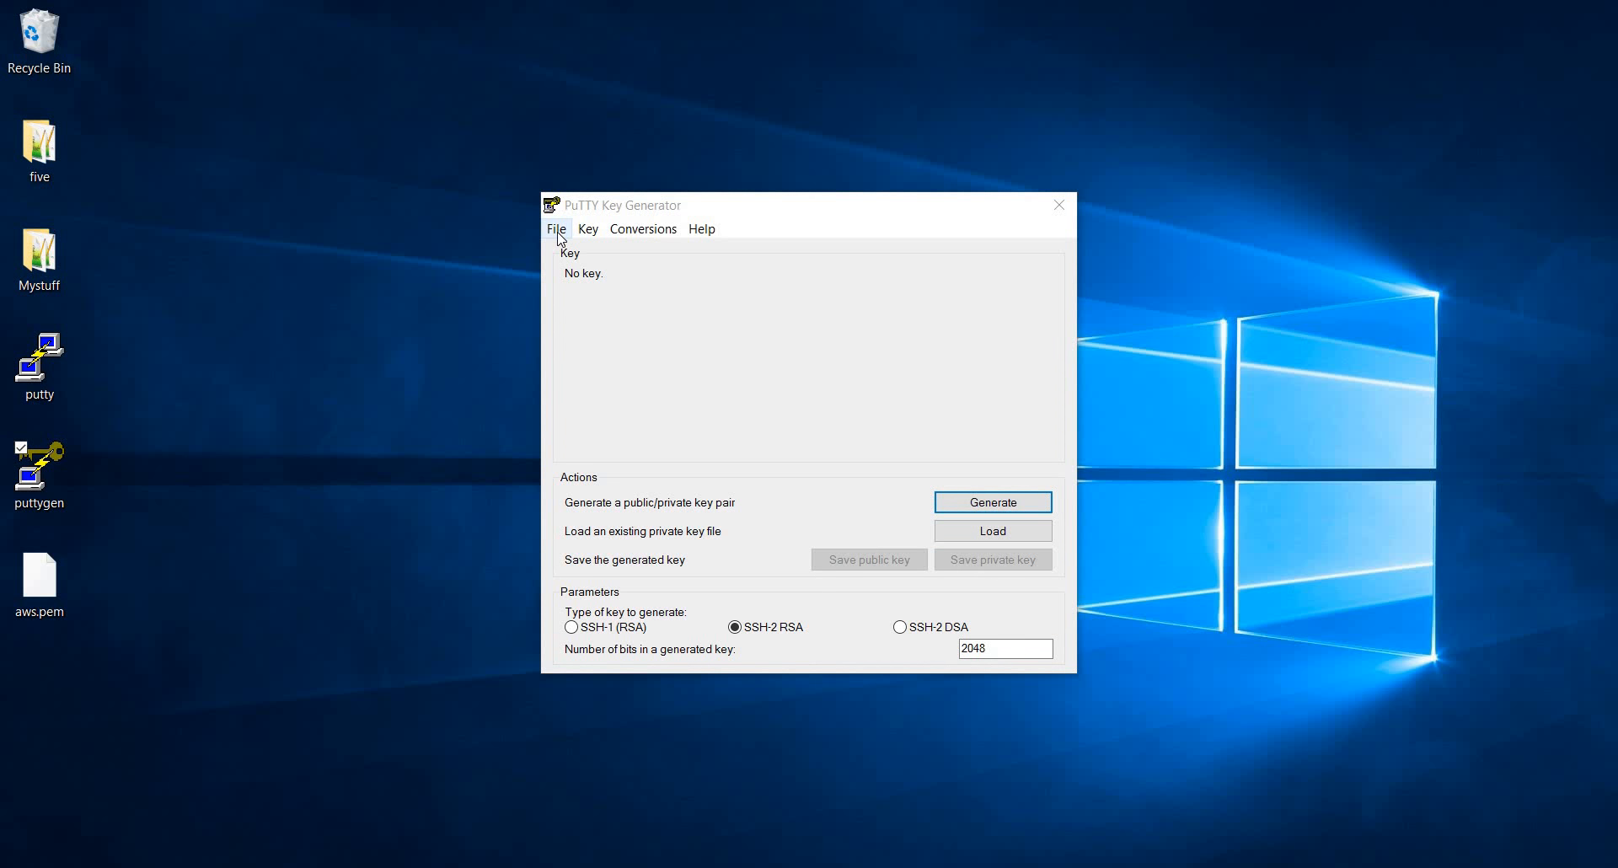
Load the private key aws.pem from the Desktop, showing all file types, and acknowledge the import notice
click(557, 232)
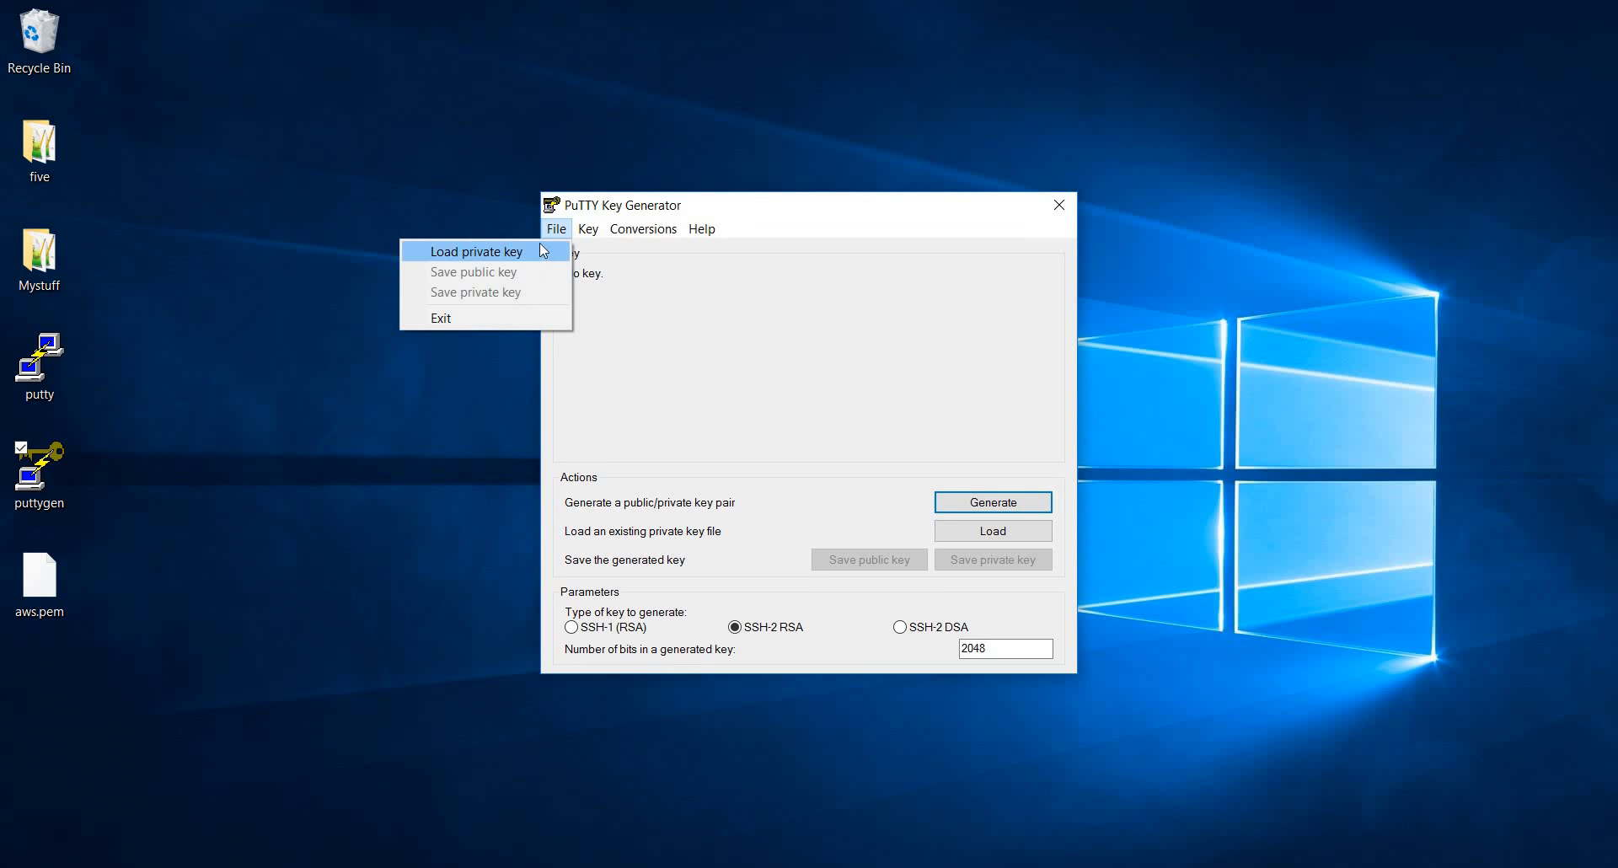
click(472, 251)
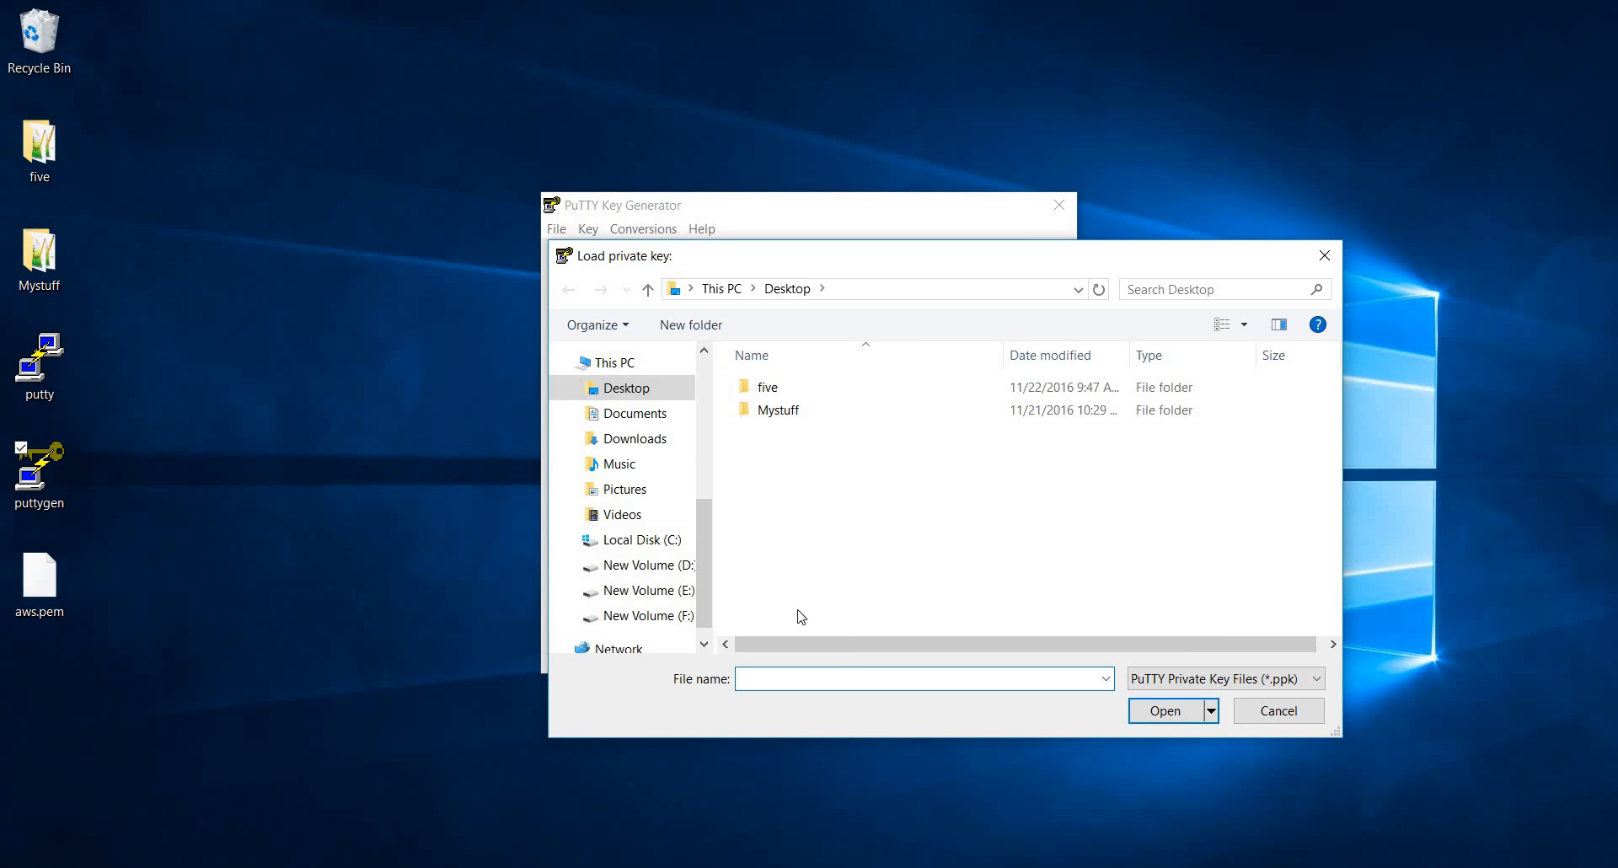
click(1319, 681)
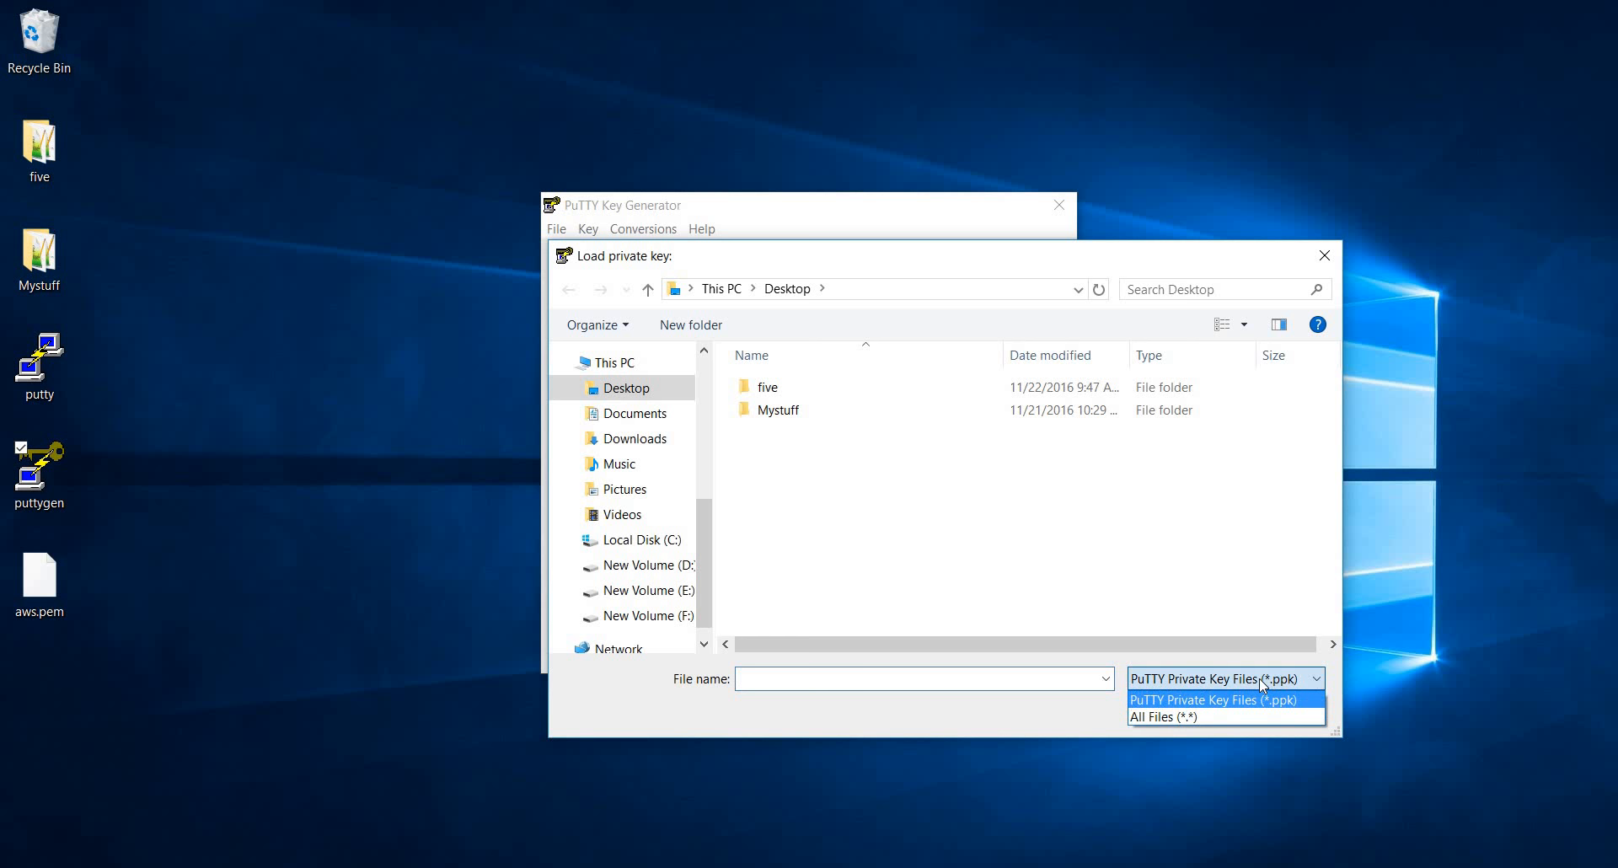
click(1190, 715)
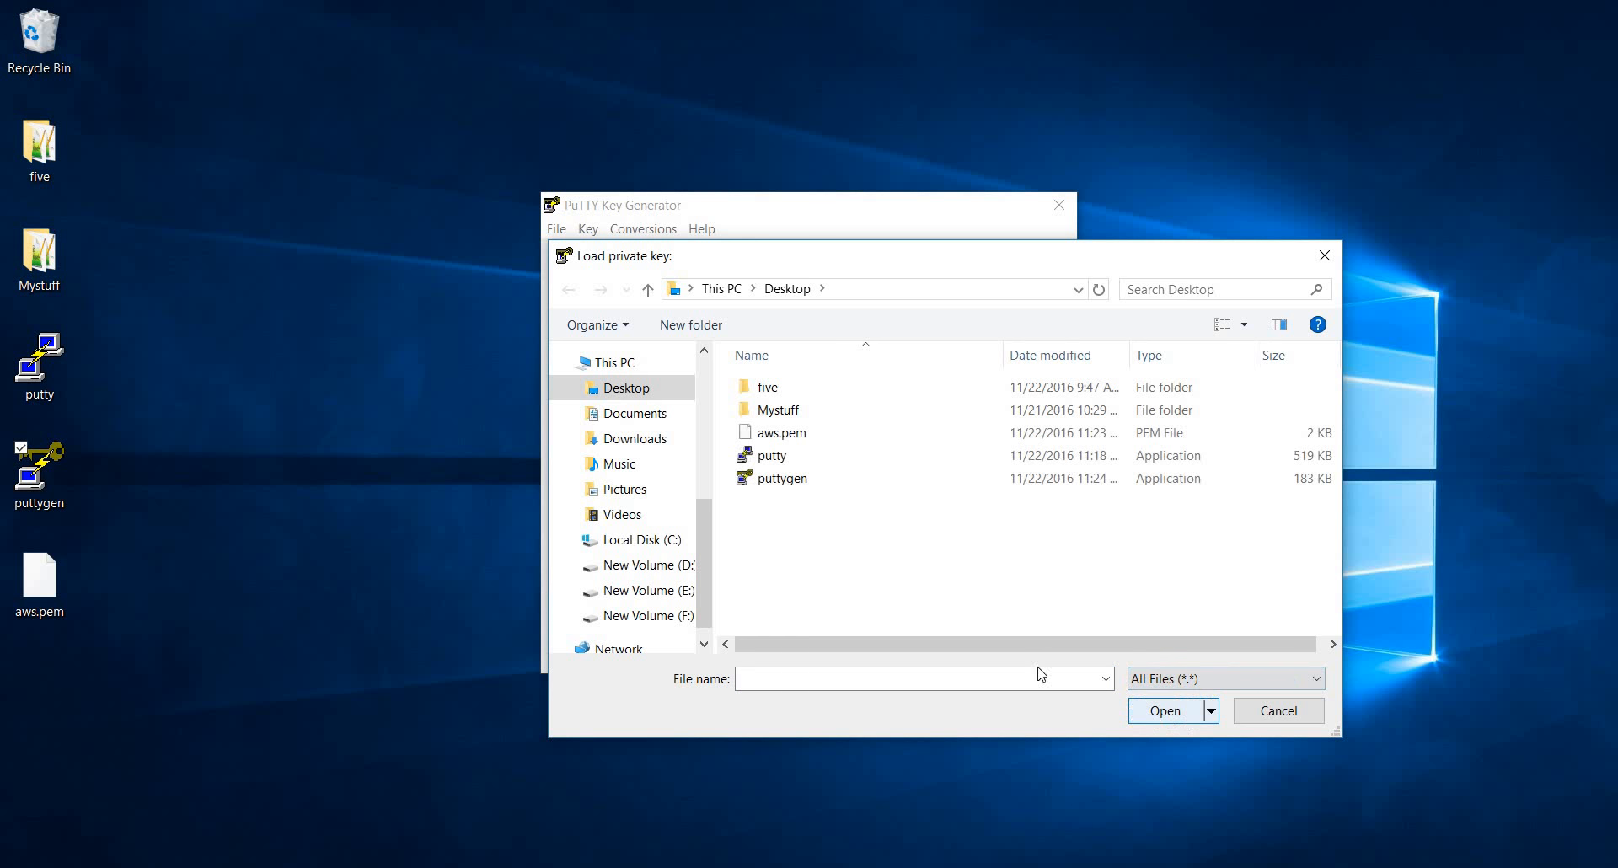
click(792, 436)
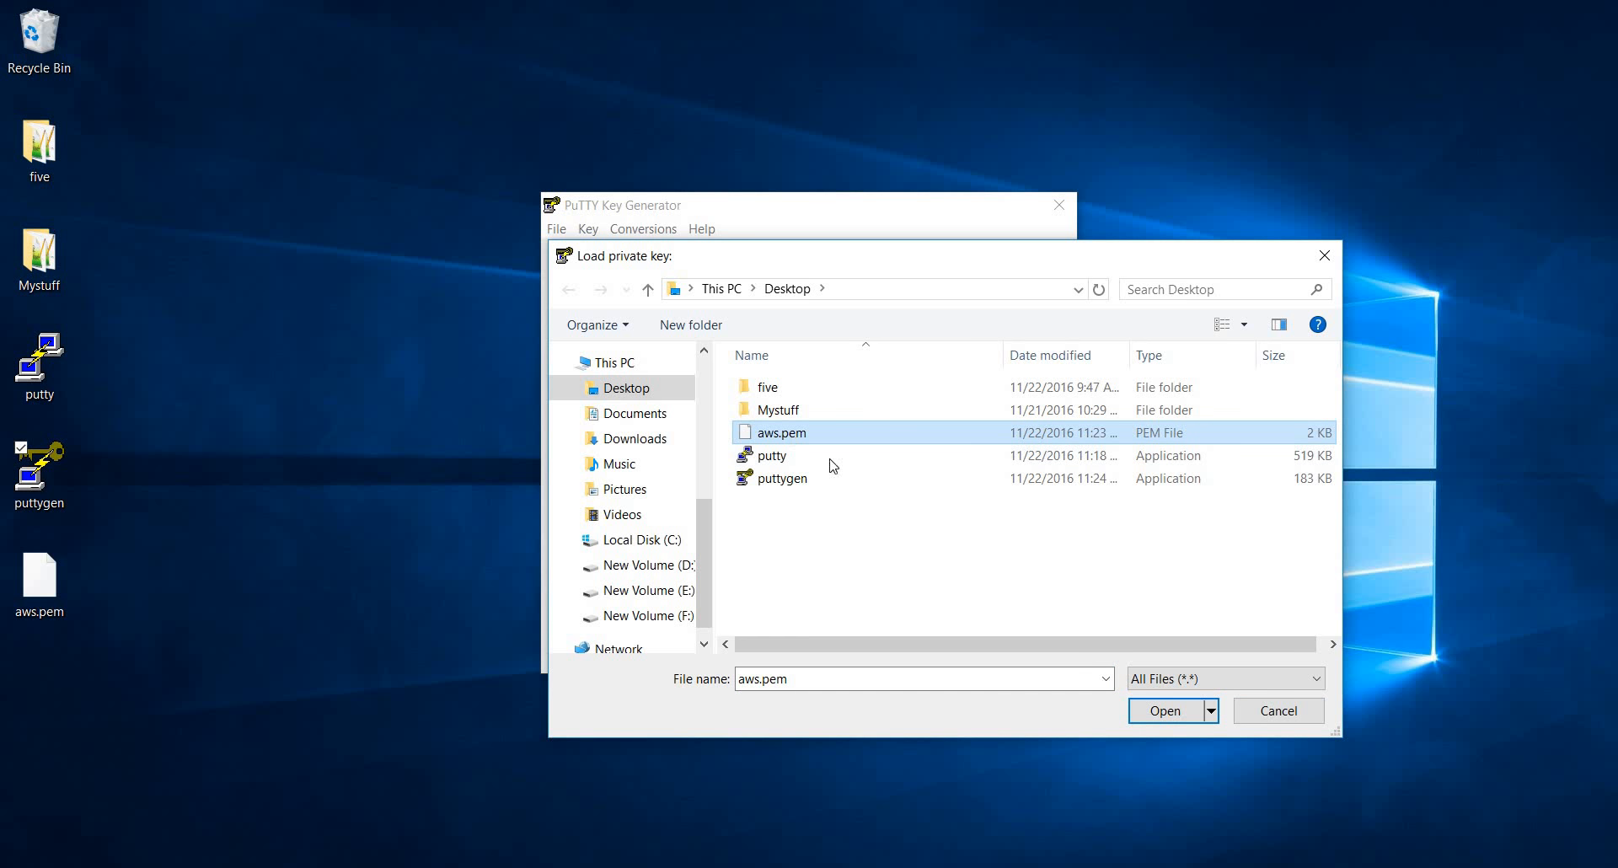
click(1167, 712)
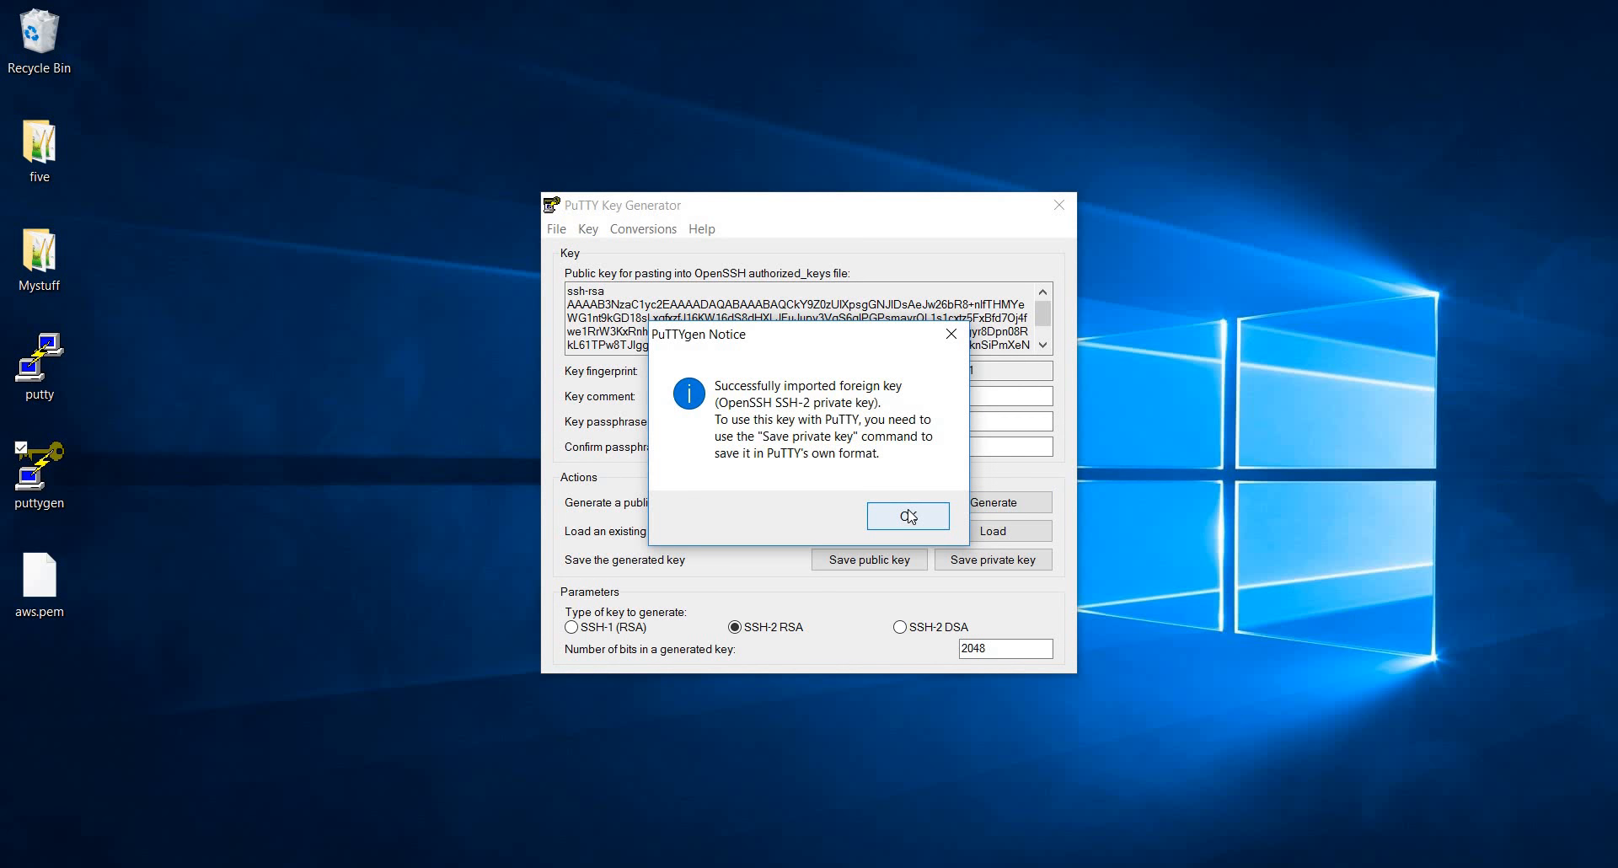
click(909, 516)
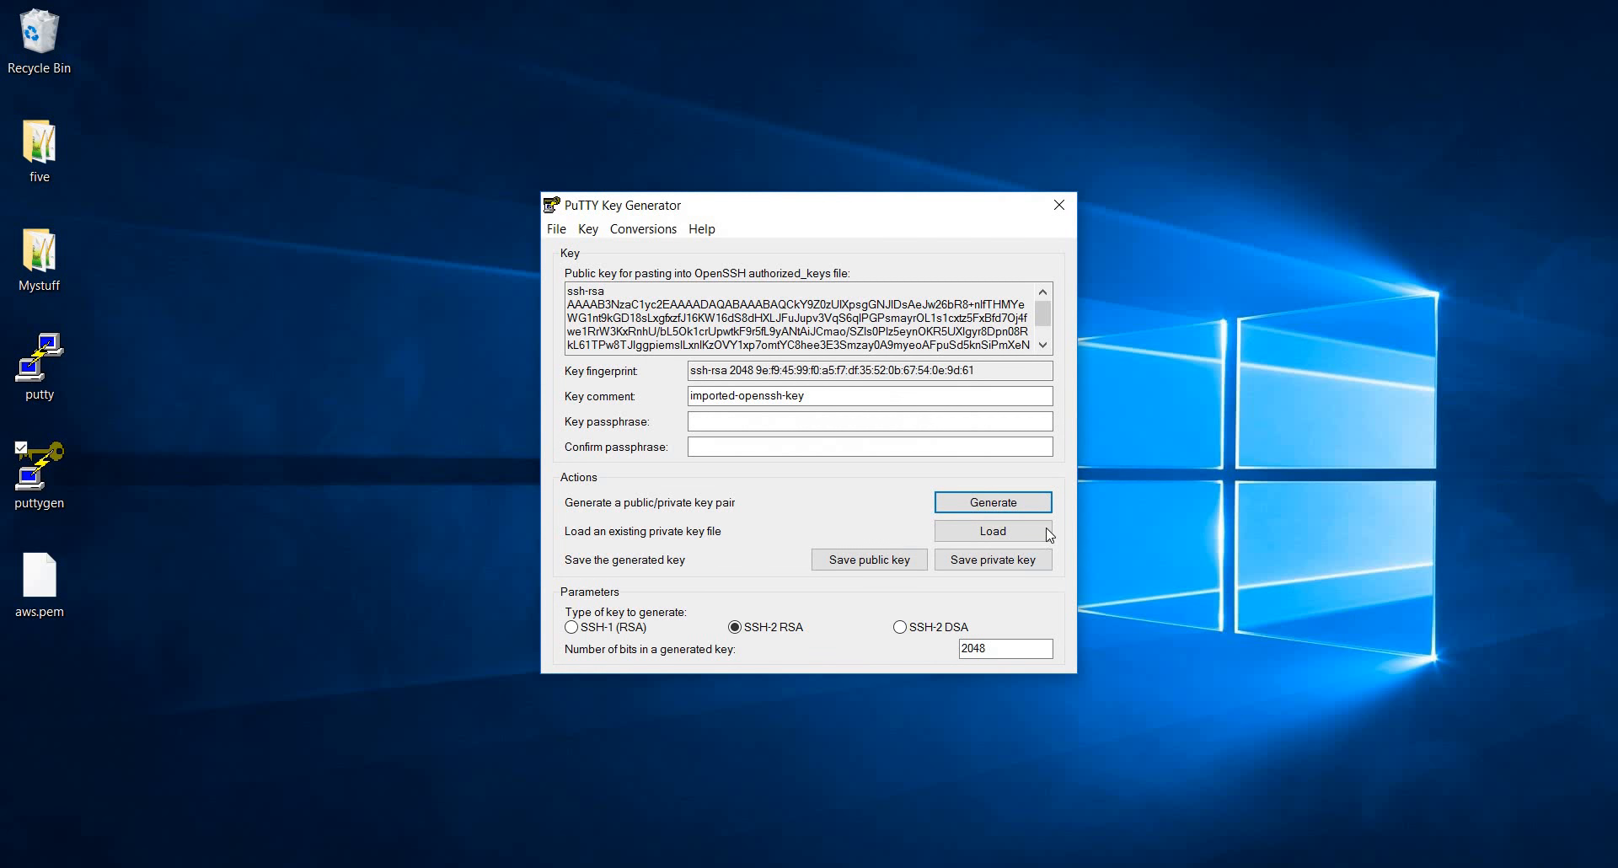
Save the private key without a passphrase as aws.ppk on the Desktop and close PuTTYgen
click(985, 568)
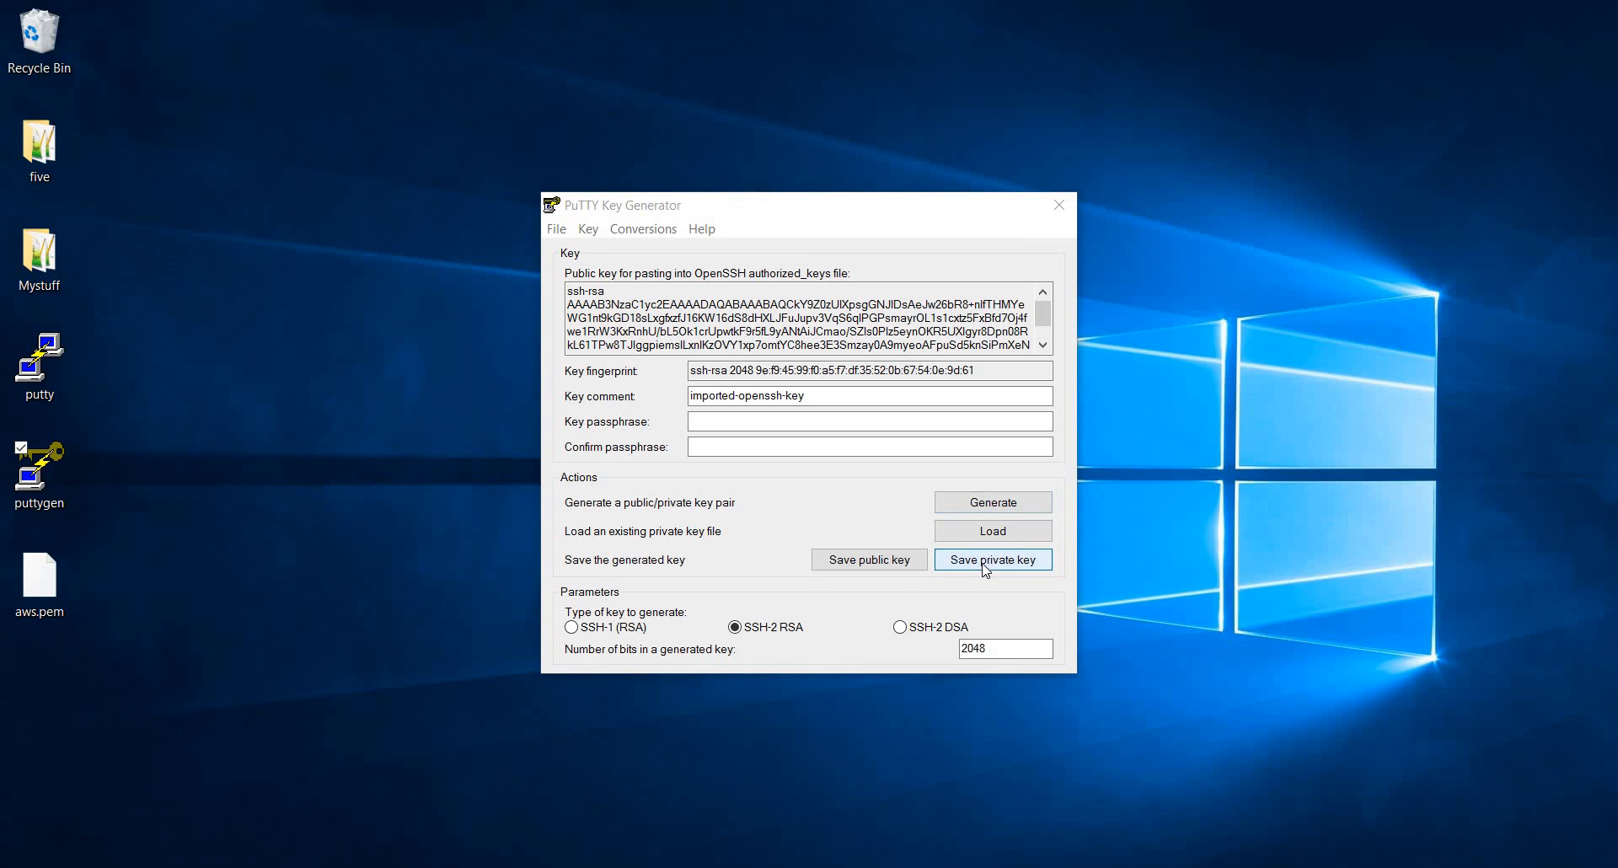
click(812, 518)
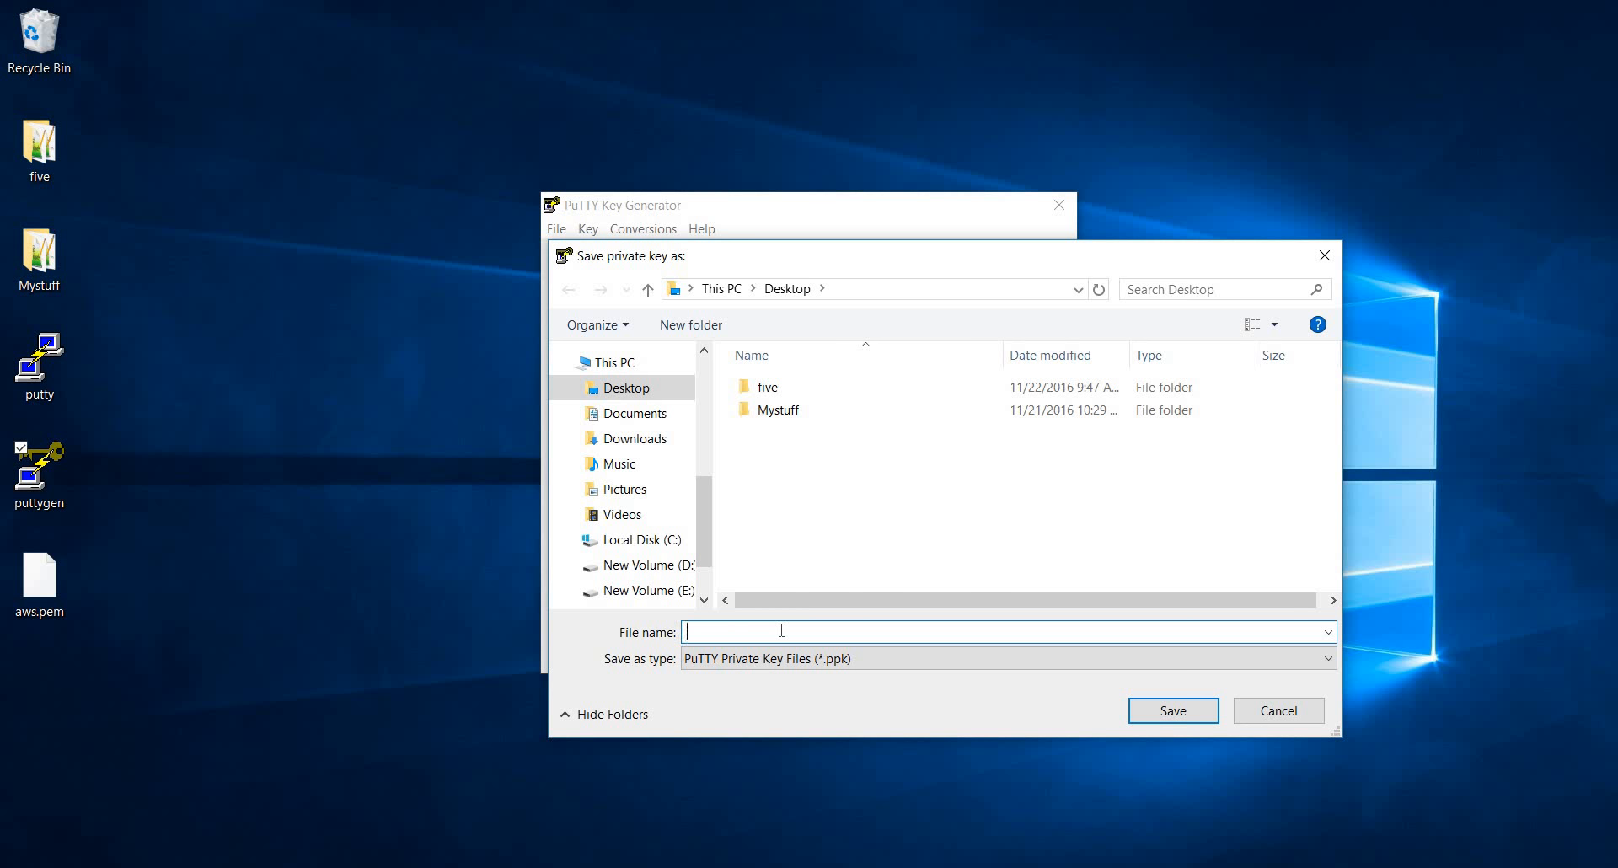
text(aw)
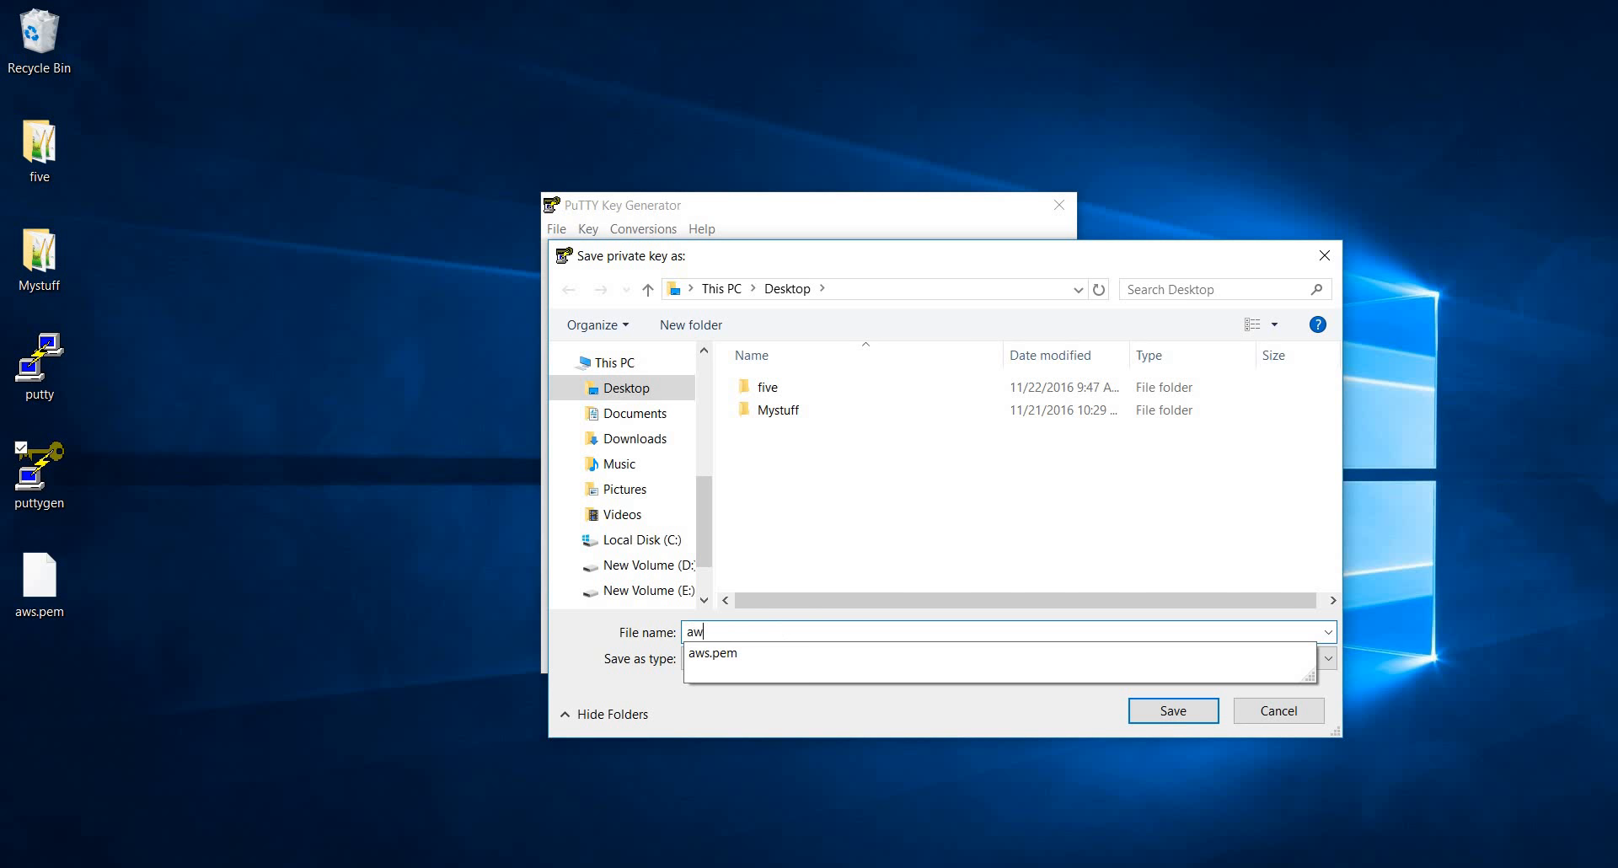
text(s.ppk)
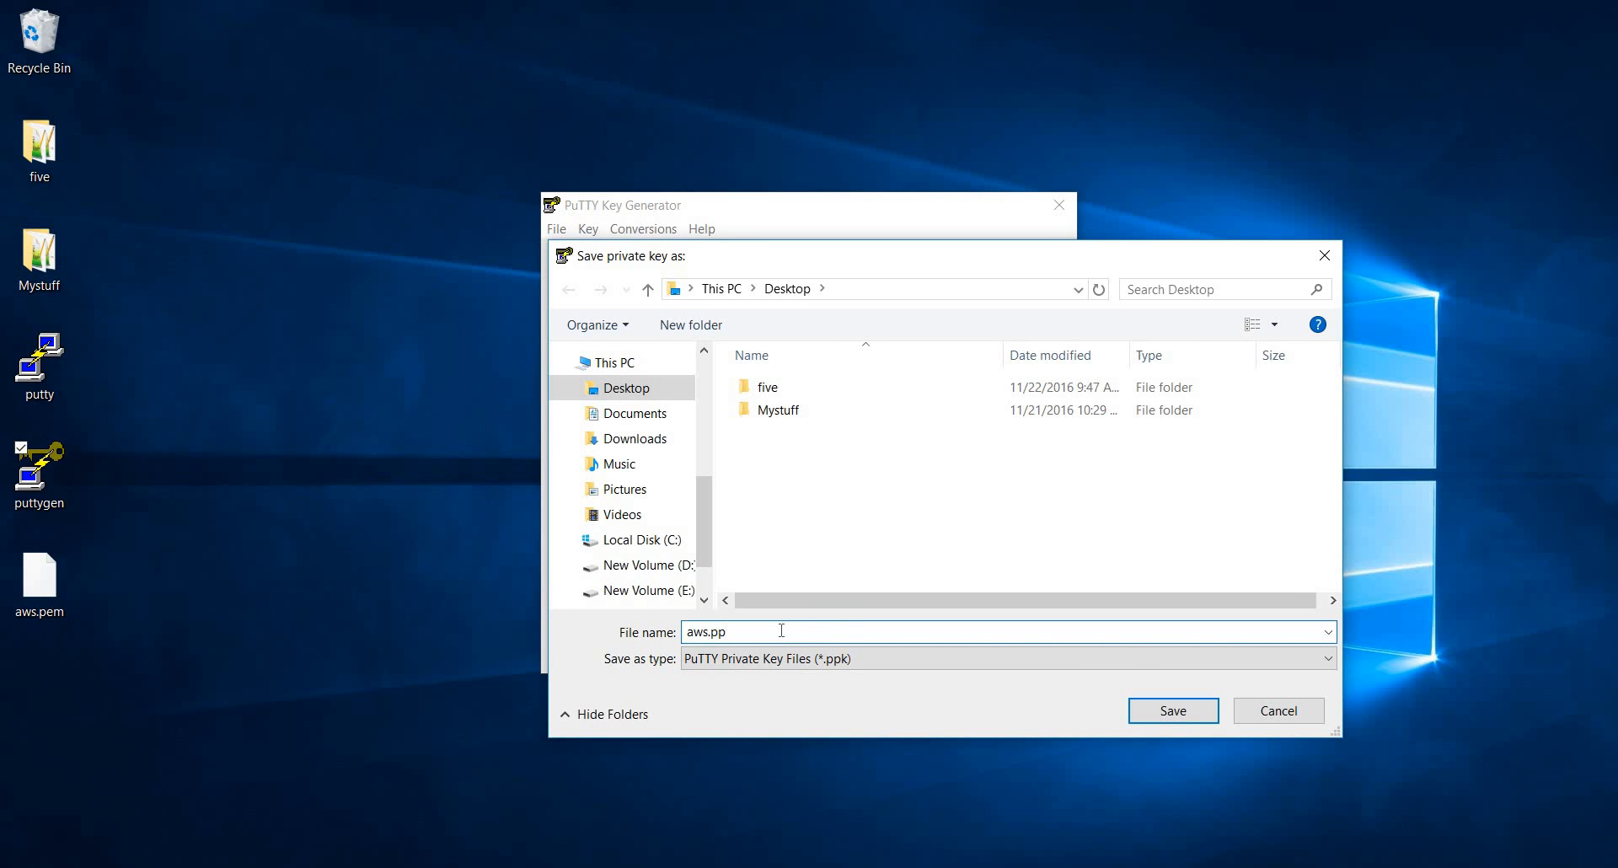
click(1184, 711)
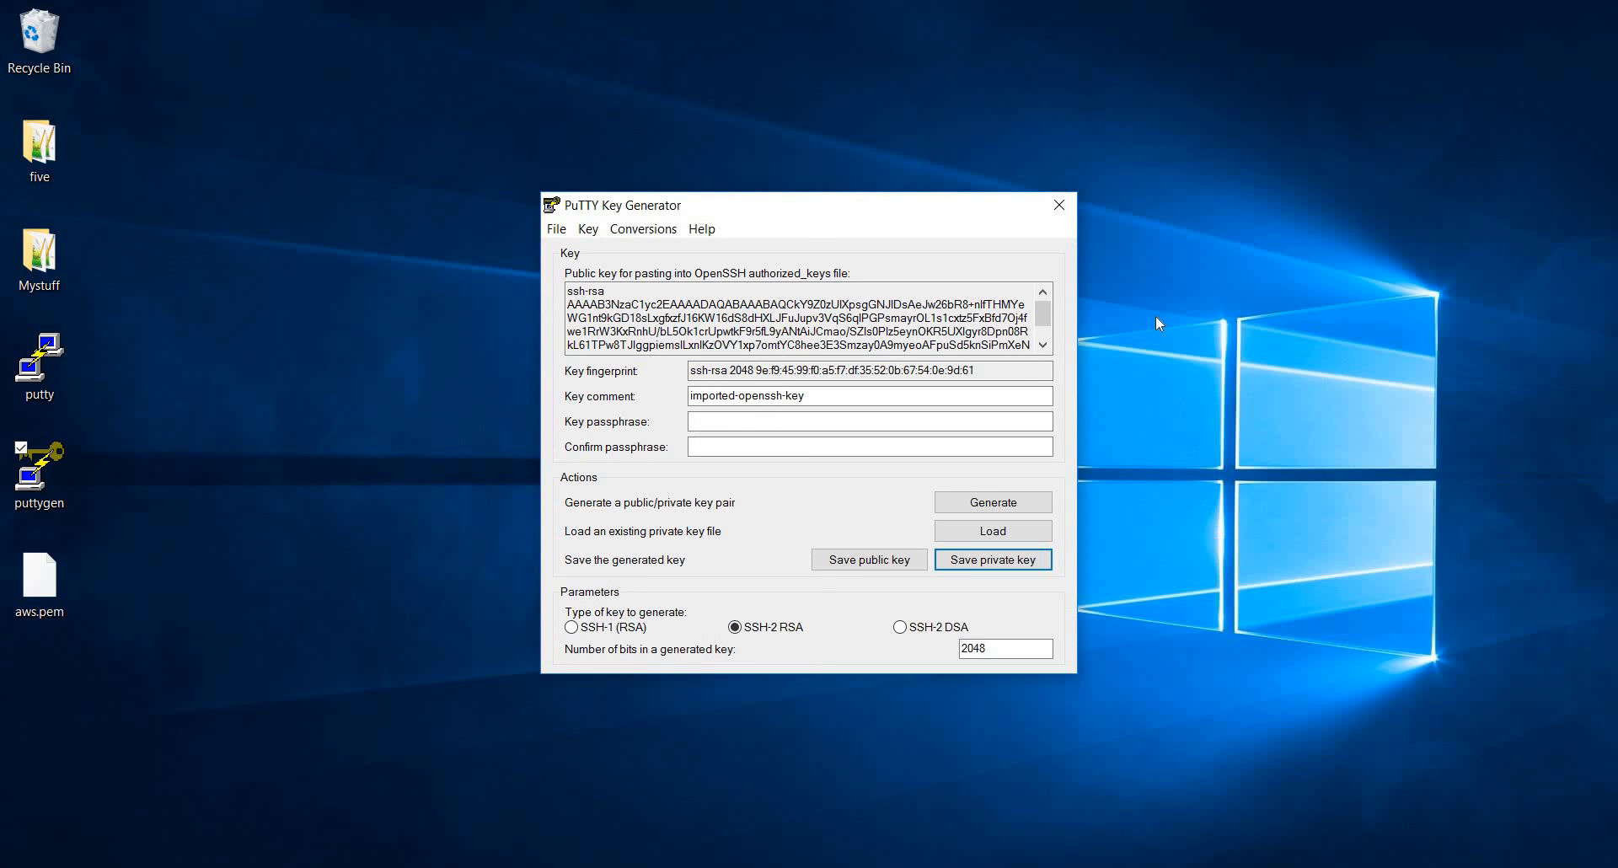
click(1059, 205)
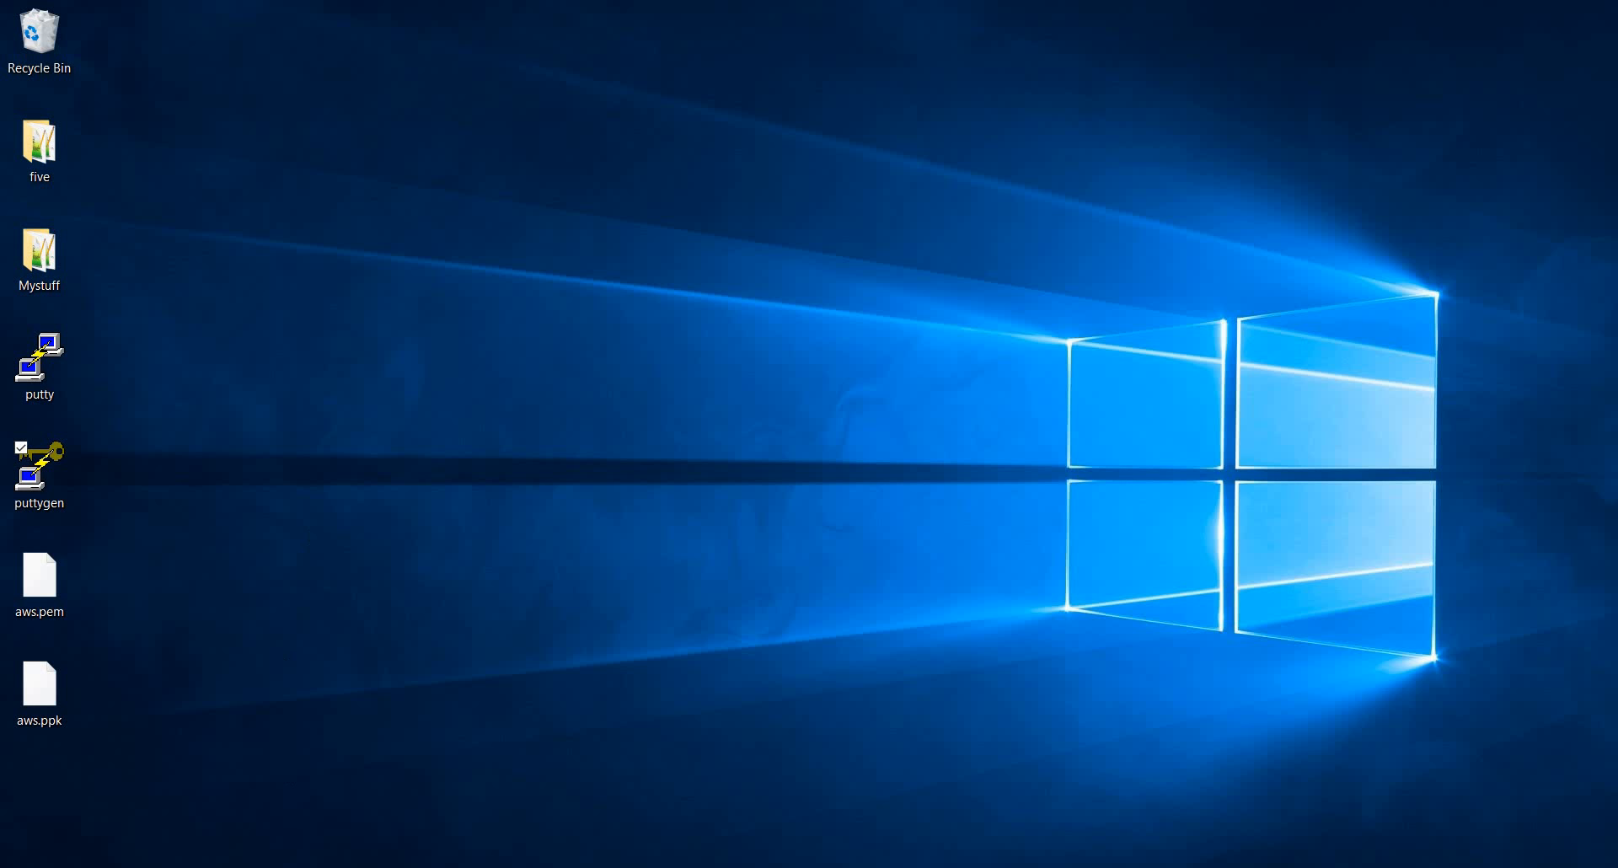
Switch back to the EC2 console, select the new instance that uses the aws key, and enlarge its details pane
click(234, 866)
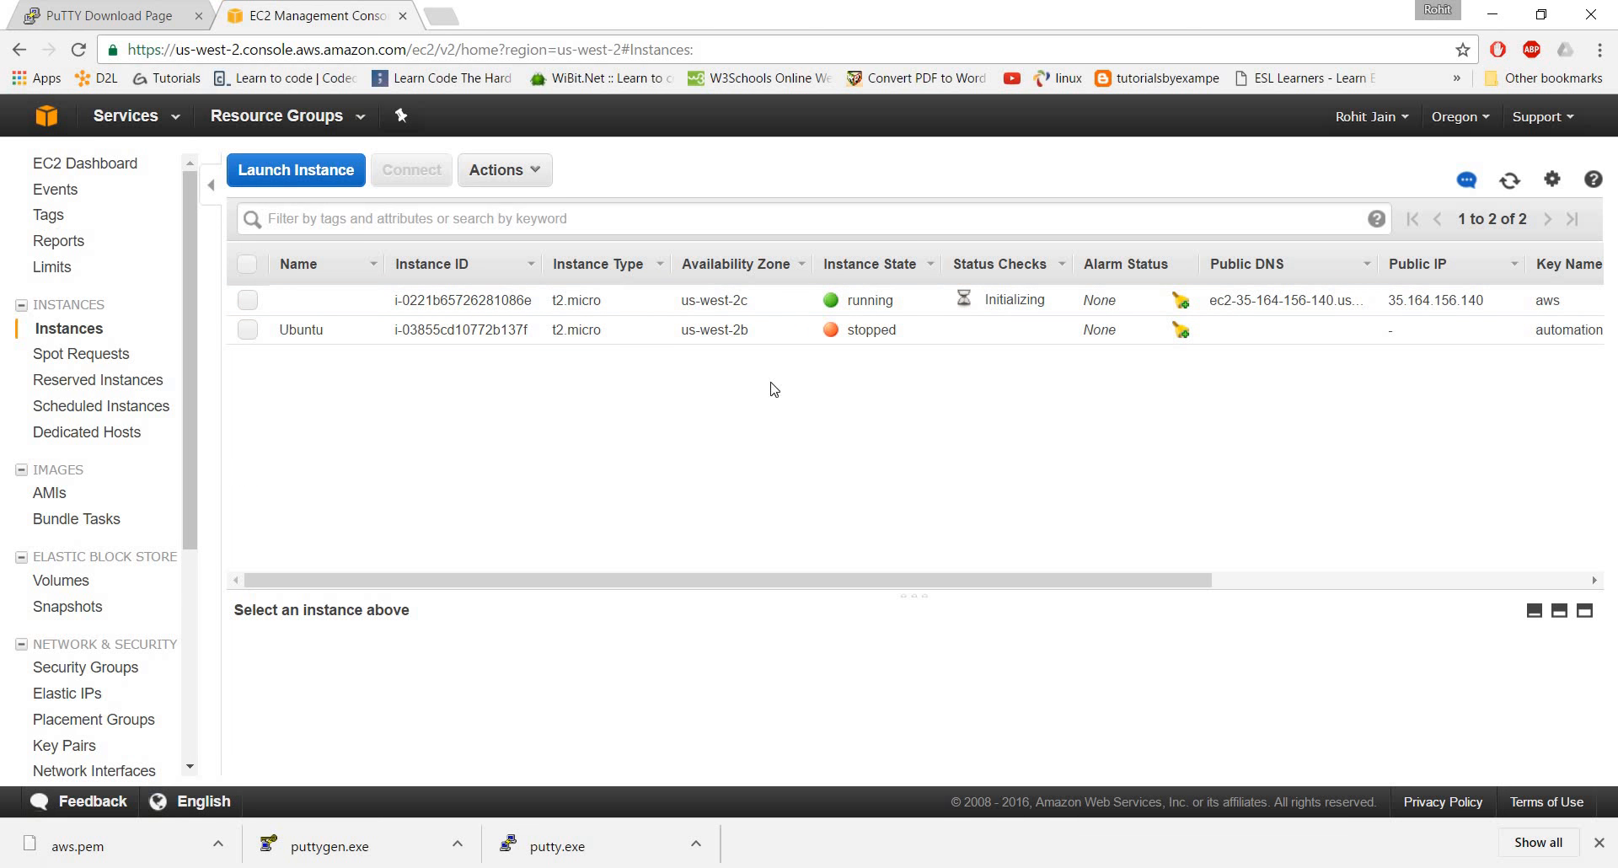
click(248, 301)
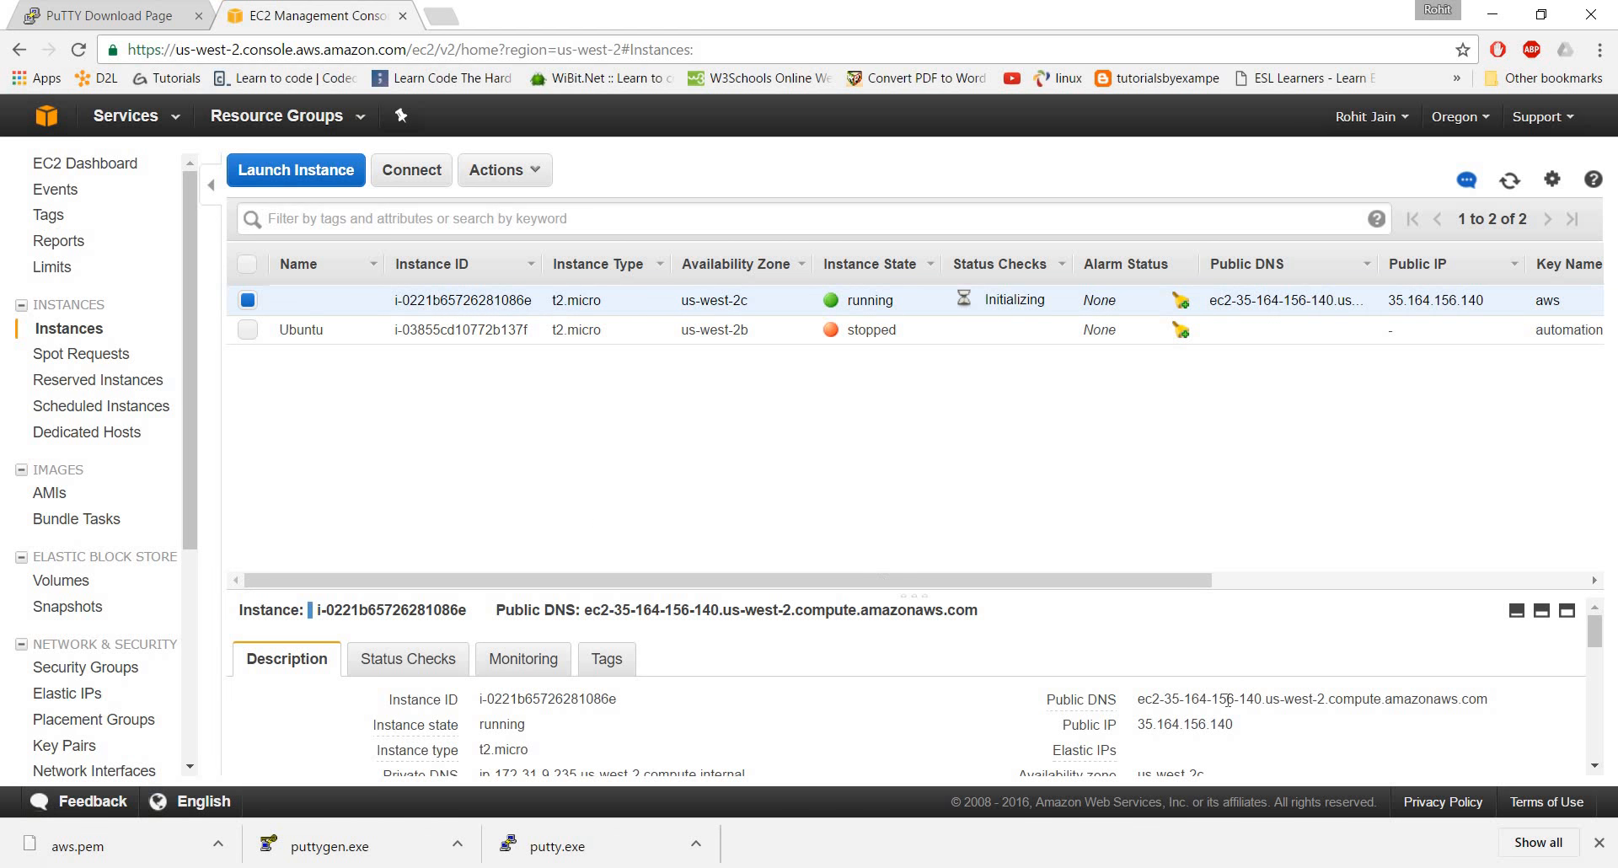
scroll(1222, 691, down, 5)
scroll(1180, 607, up, 5)
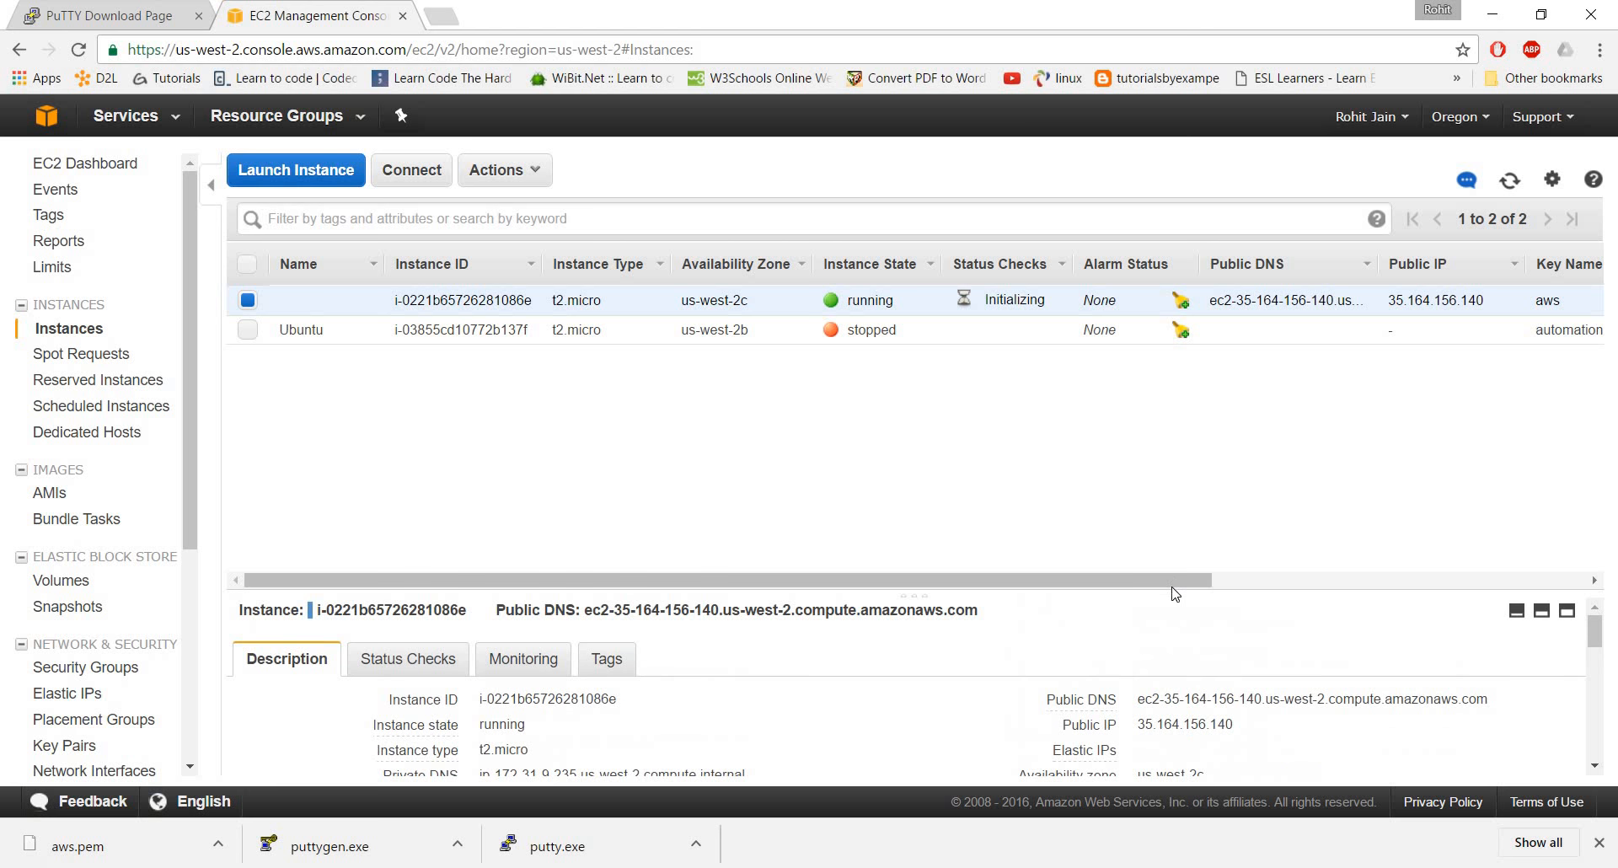
drag(1169, 592, 1167, 417)
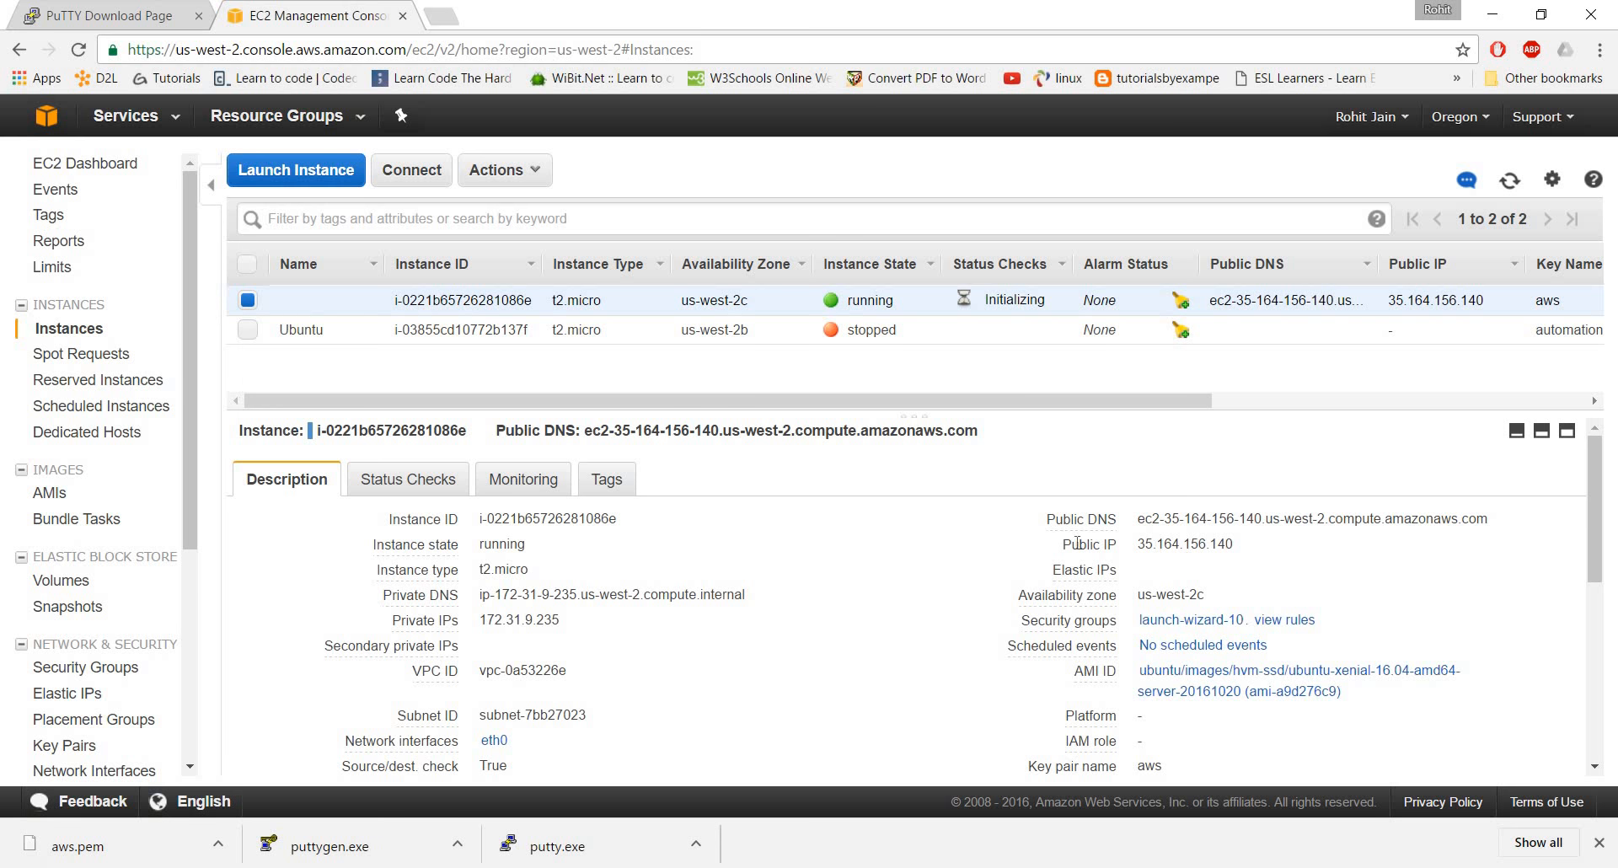
Copy the public IP address from the selected instance's description
drag(1139, 548, 1234, 543)
click(1146, 540)
right_click(1210, 550)
click(1257, 557)
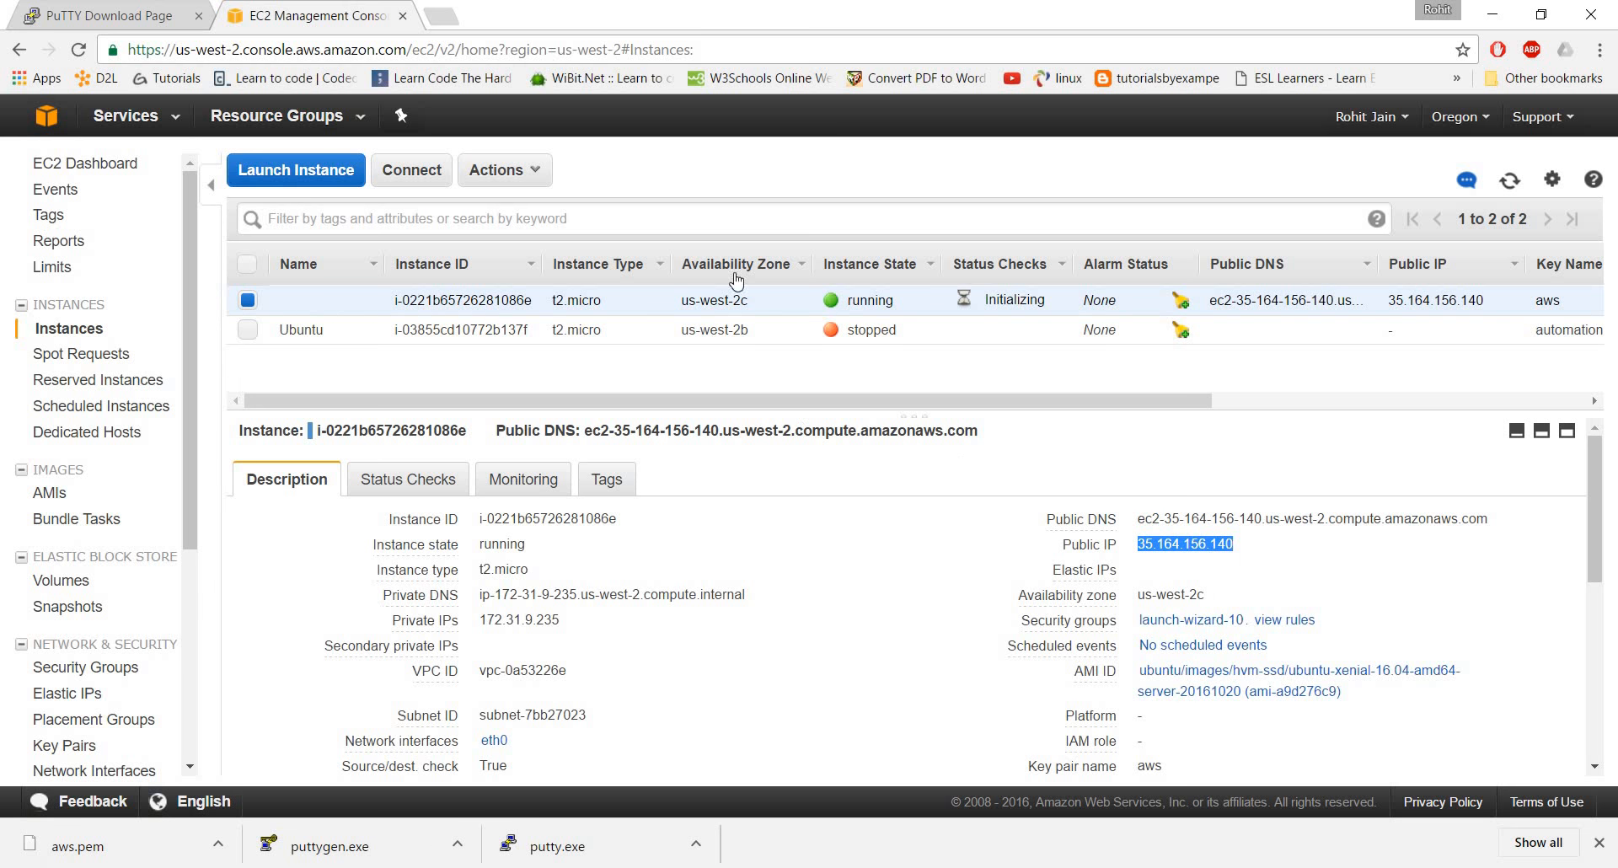
Switch to the desktop, start PuTTY, and set the host name to 35.164.156.140
click(1492, 13)
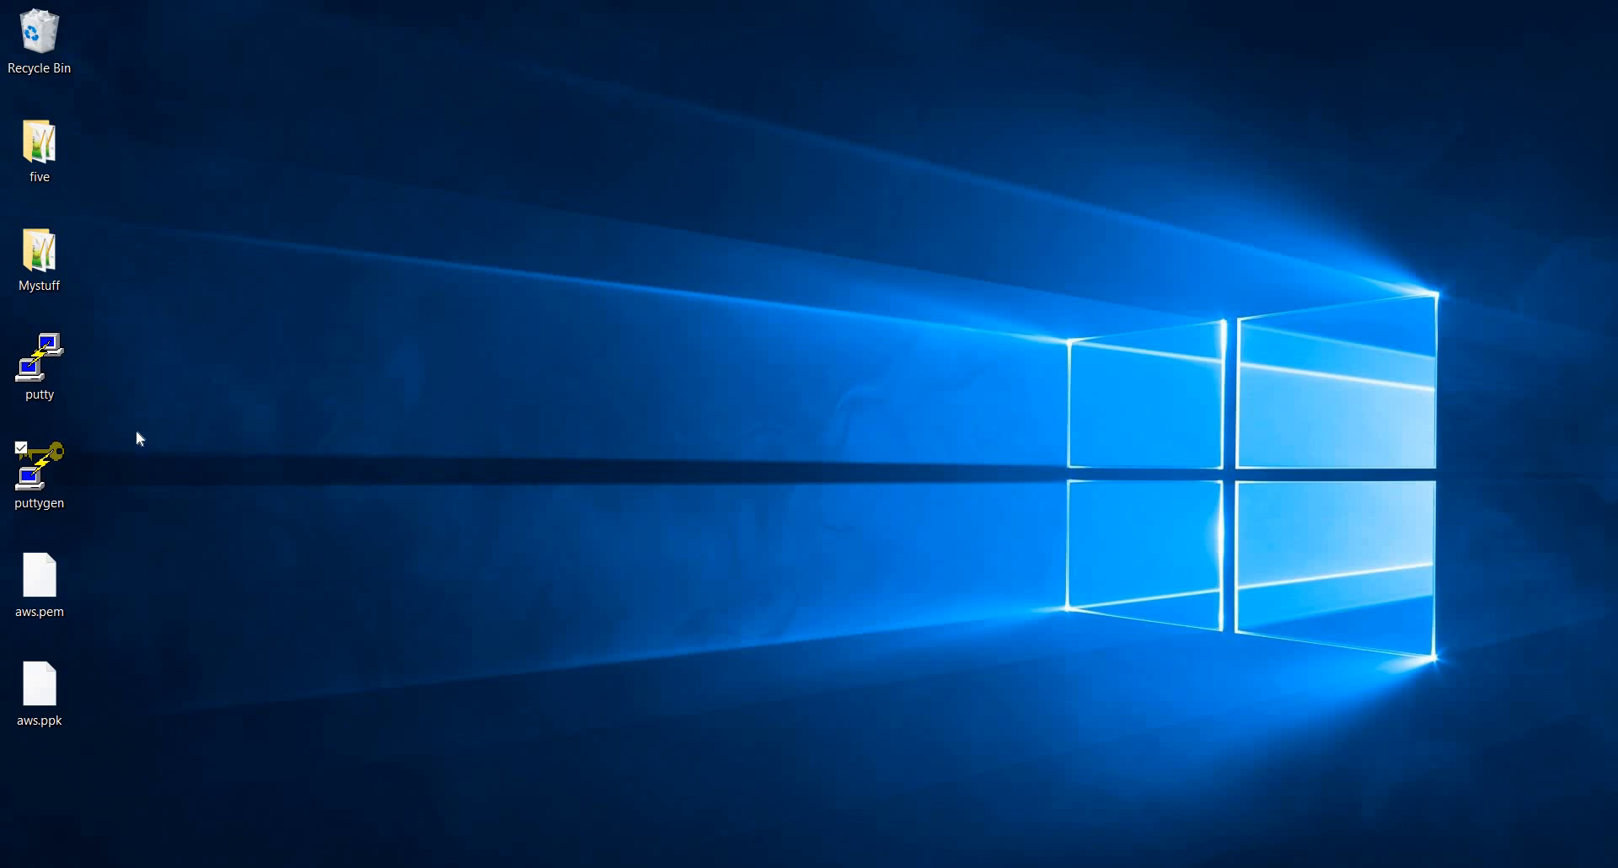
double_click(47, 357)
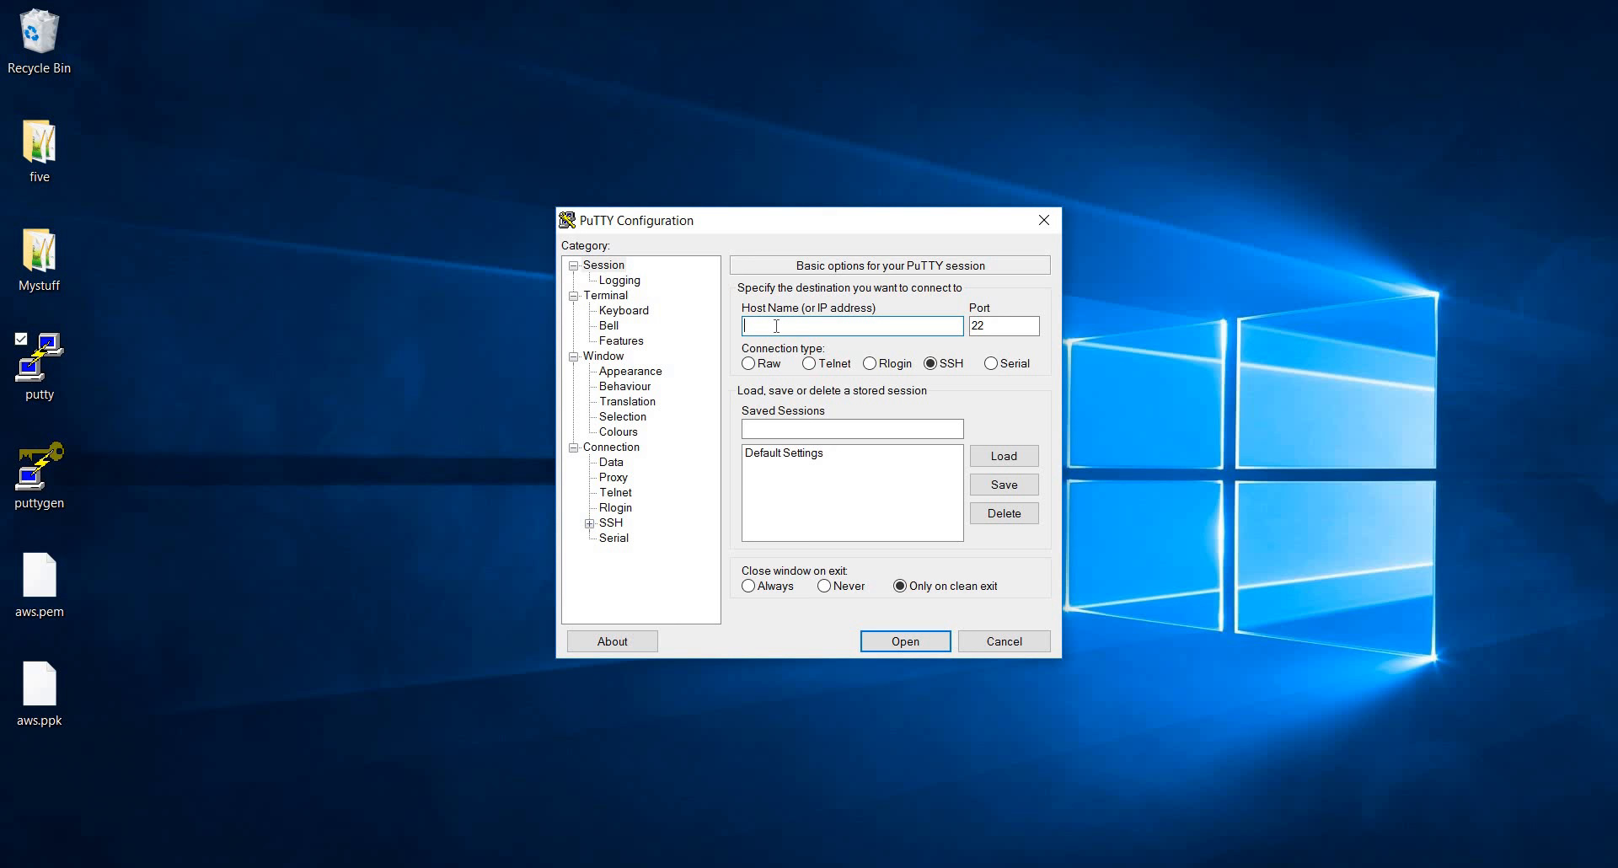
text(35.164.156.140)
Set the private key file for SSH authentication to aws.ppk from the Desktop
click(589, 523)
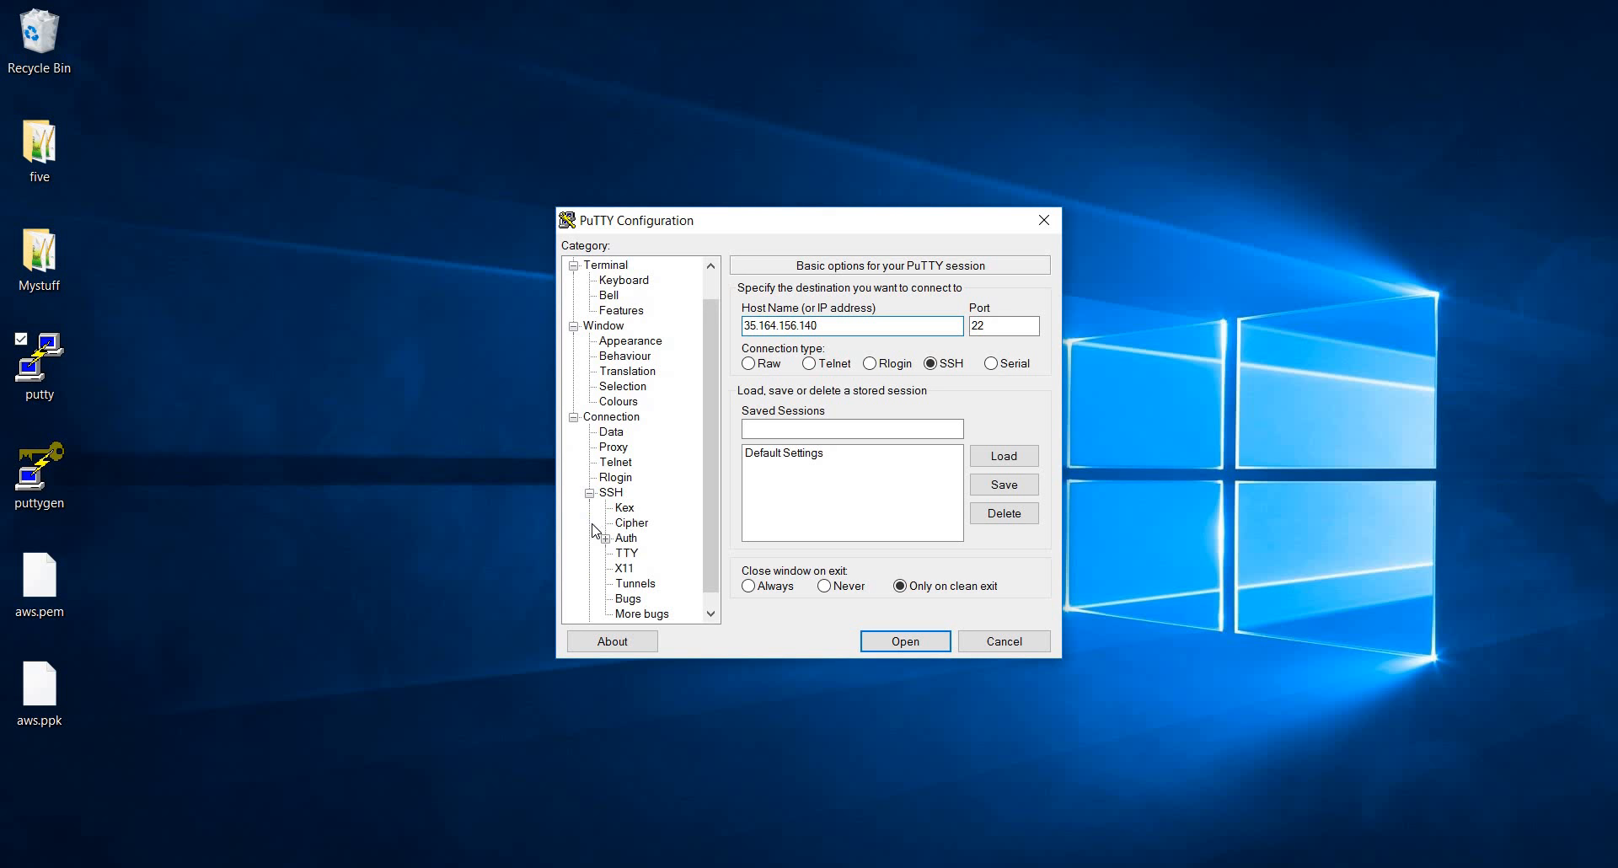
click(626, 540)
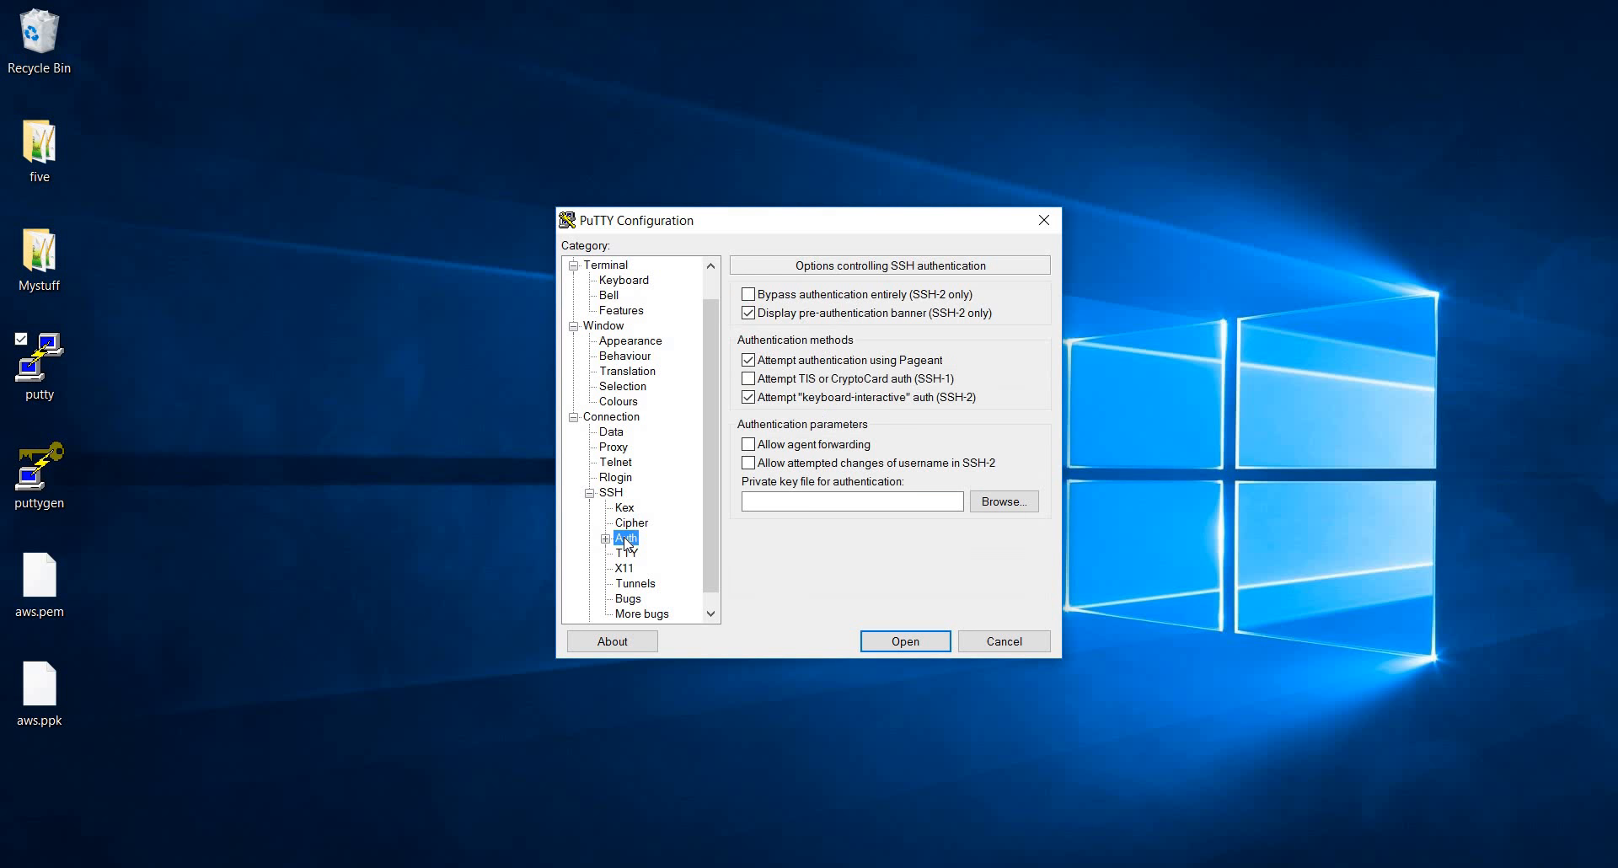
click(1006, 503)
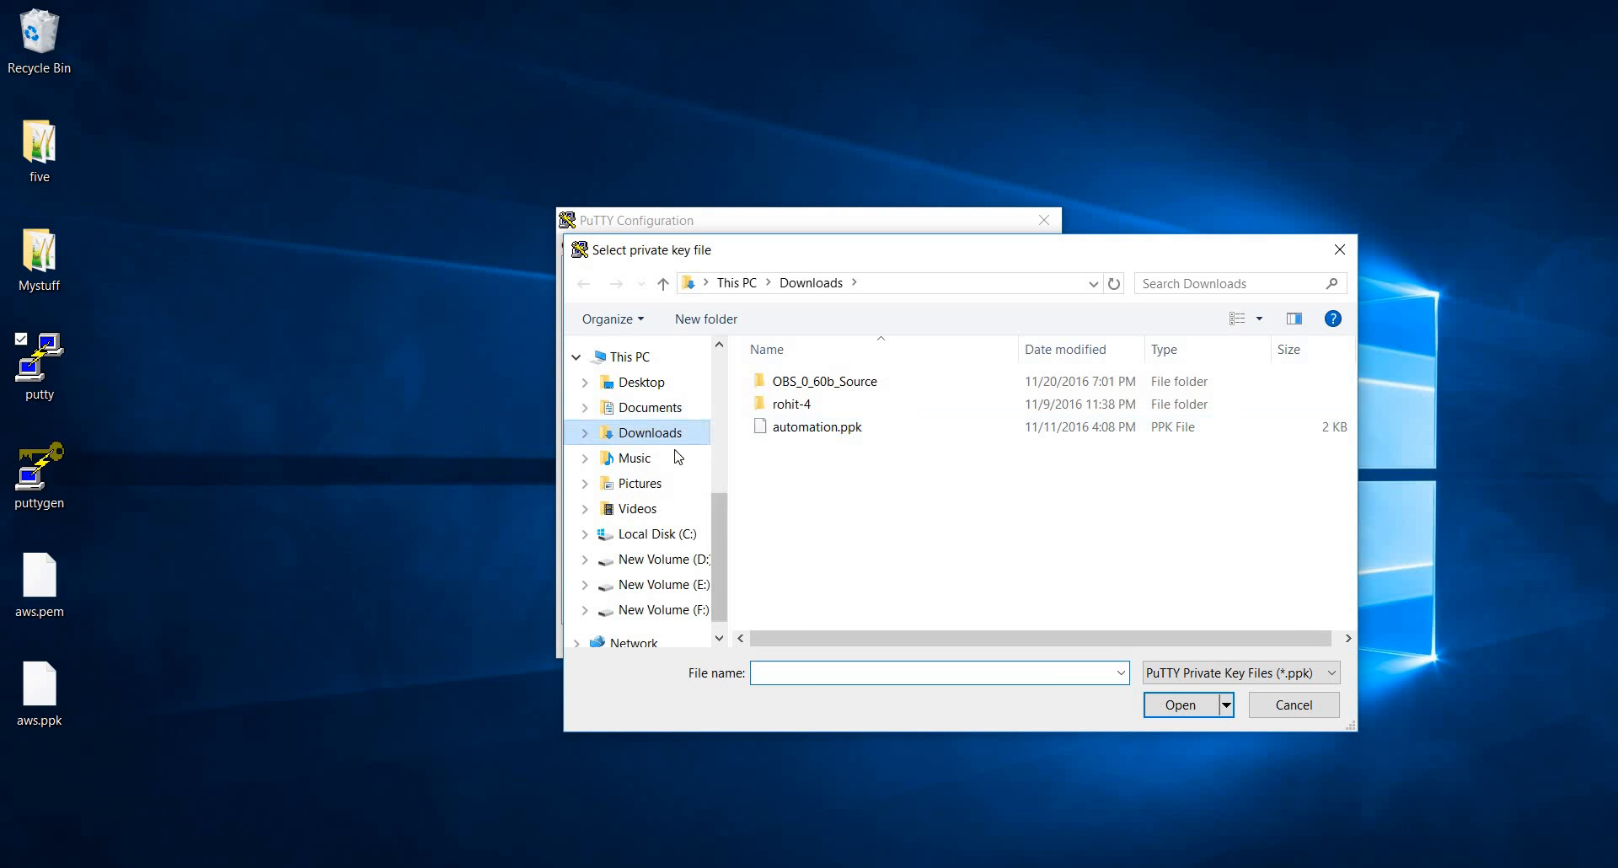
click(661, 385)
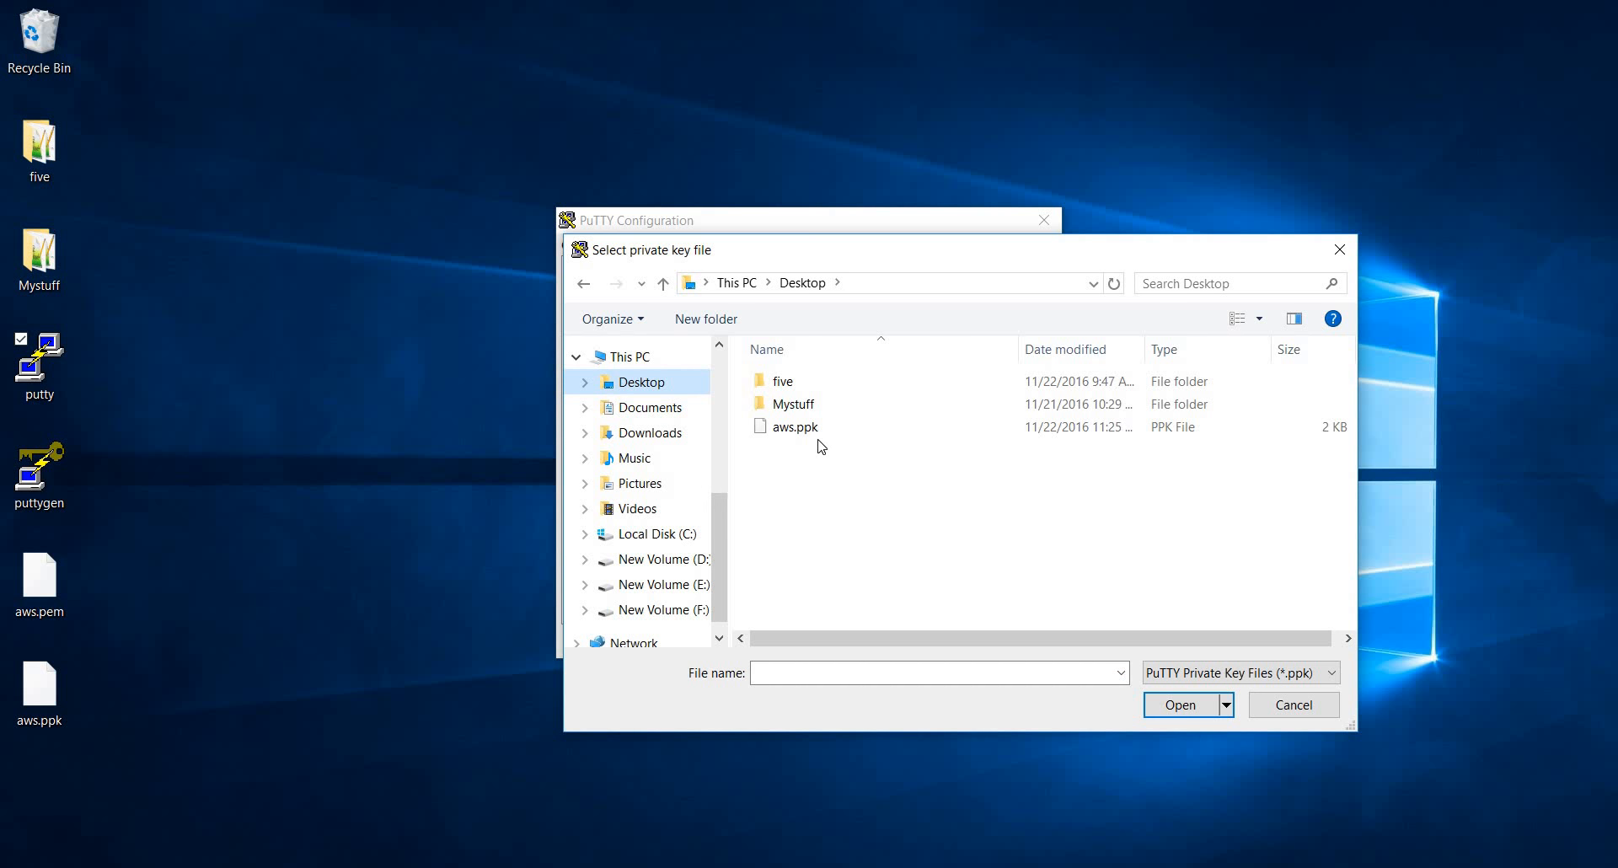
click(794, 428)
click(1153, 706)
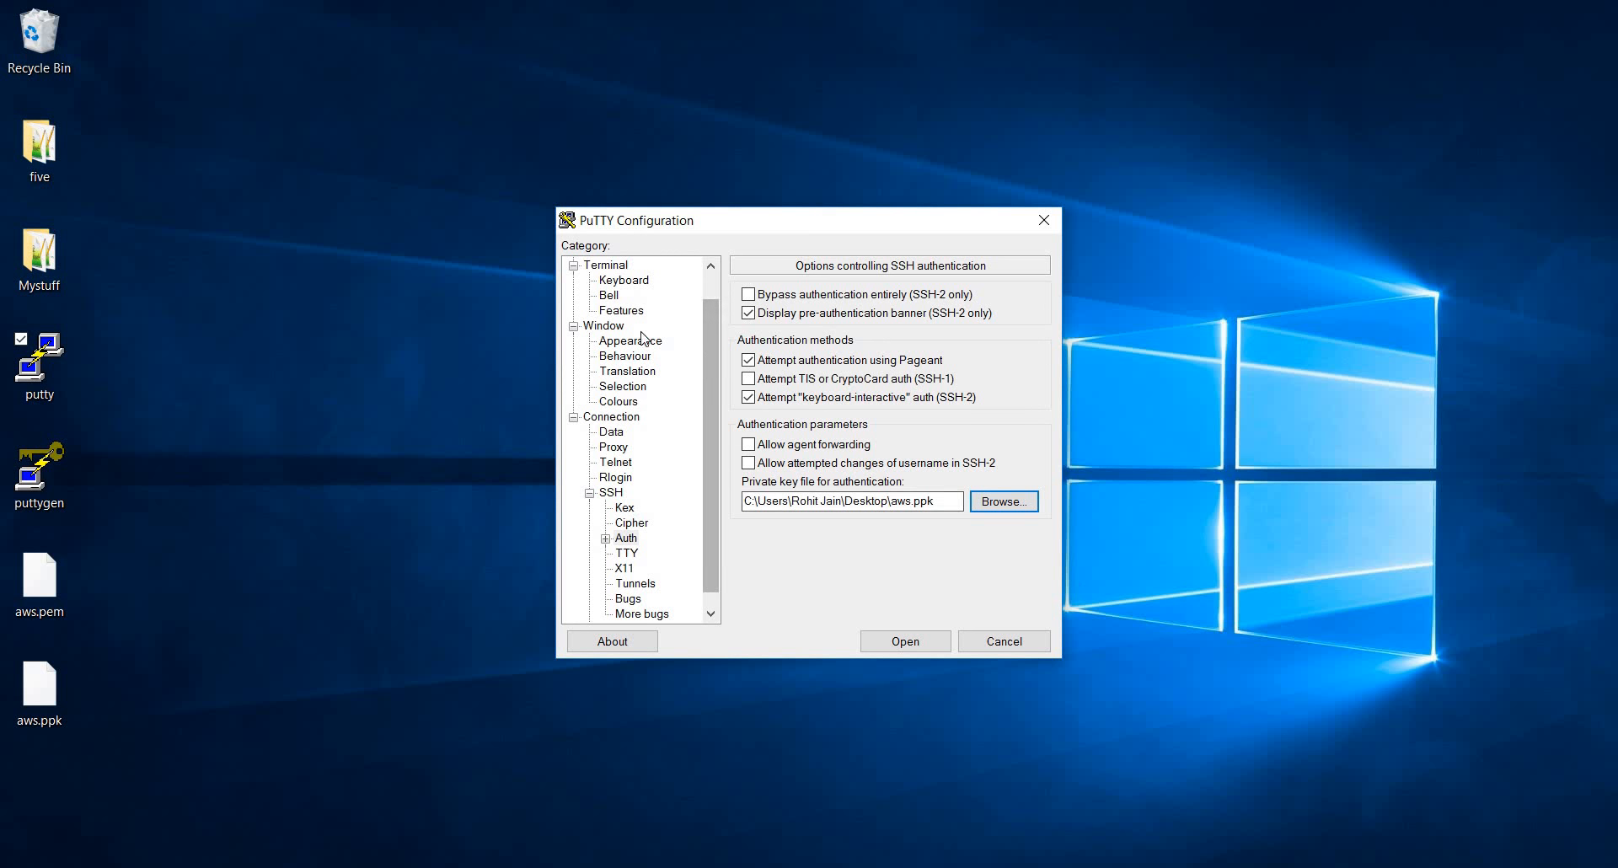
Open the SSH connection, trust and cache the server's host key, and log in as ubuntu in a maximized terminal
click(925, 645)
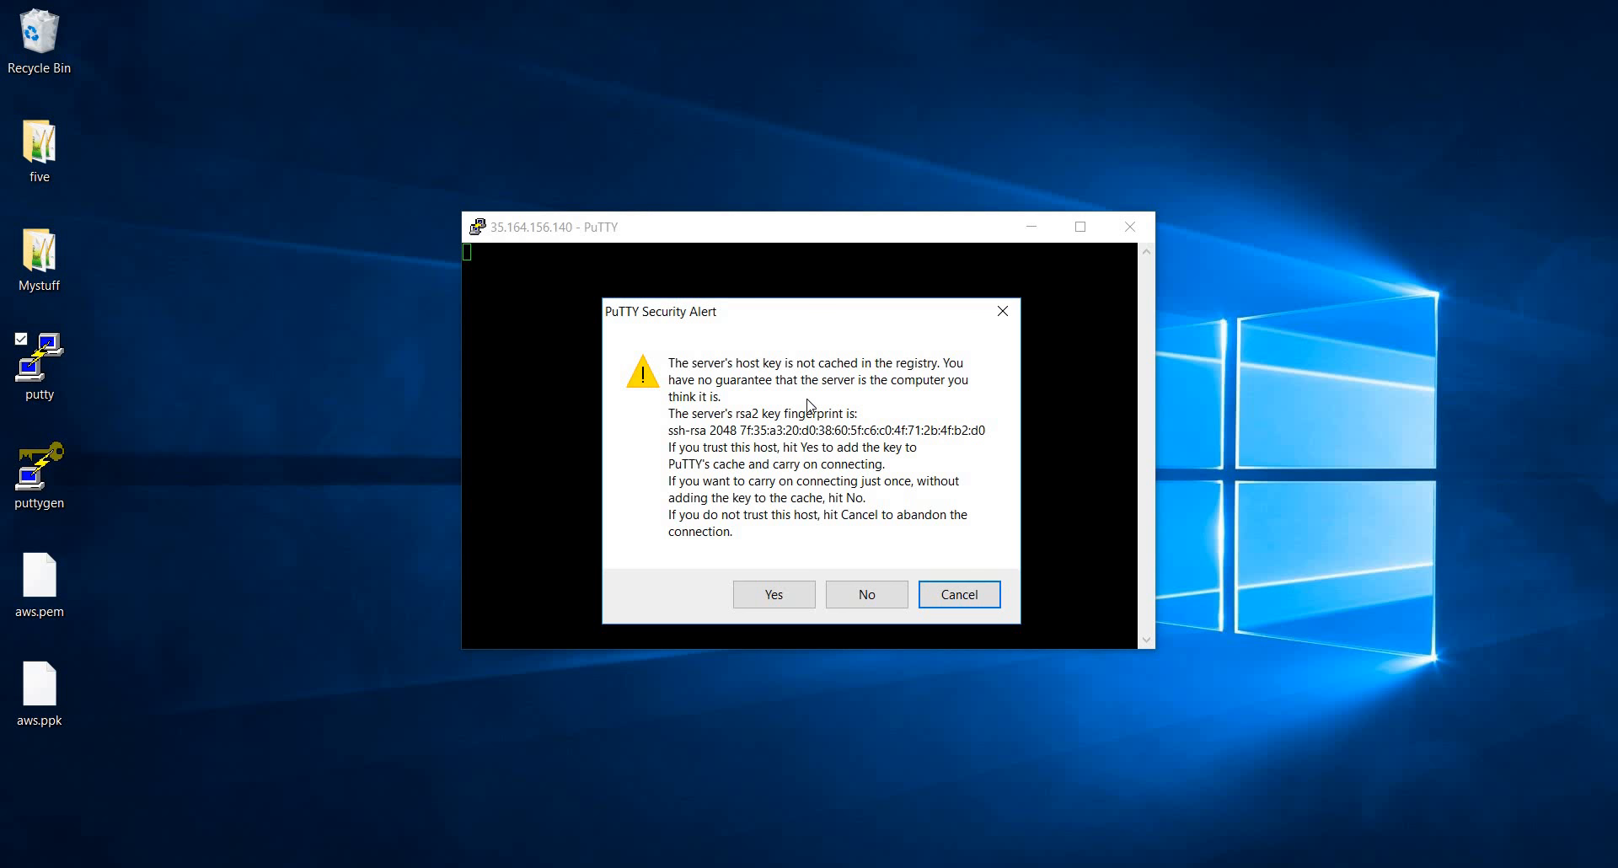
click(782, 593)
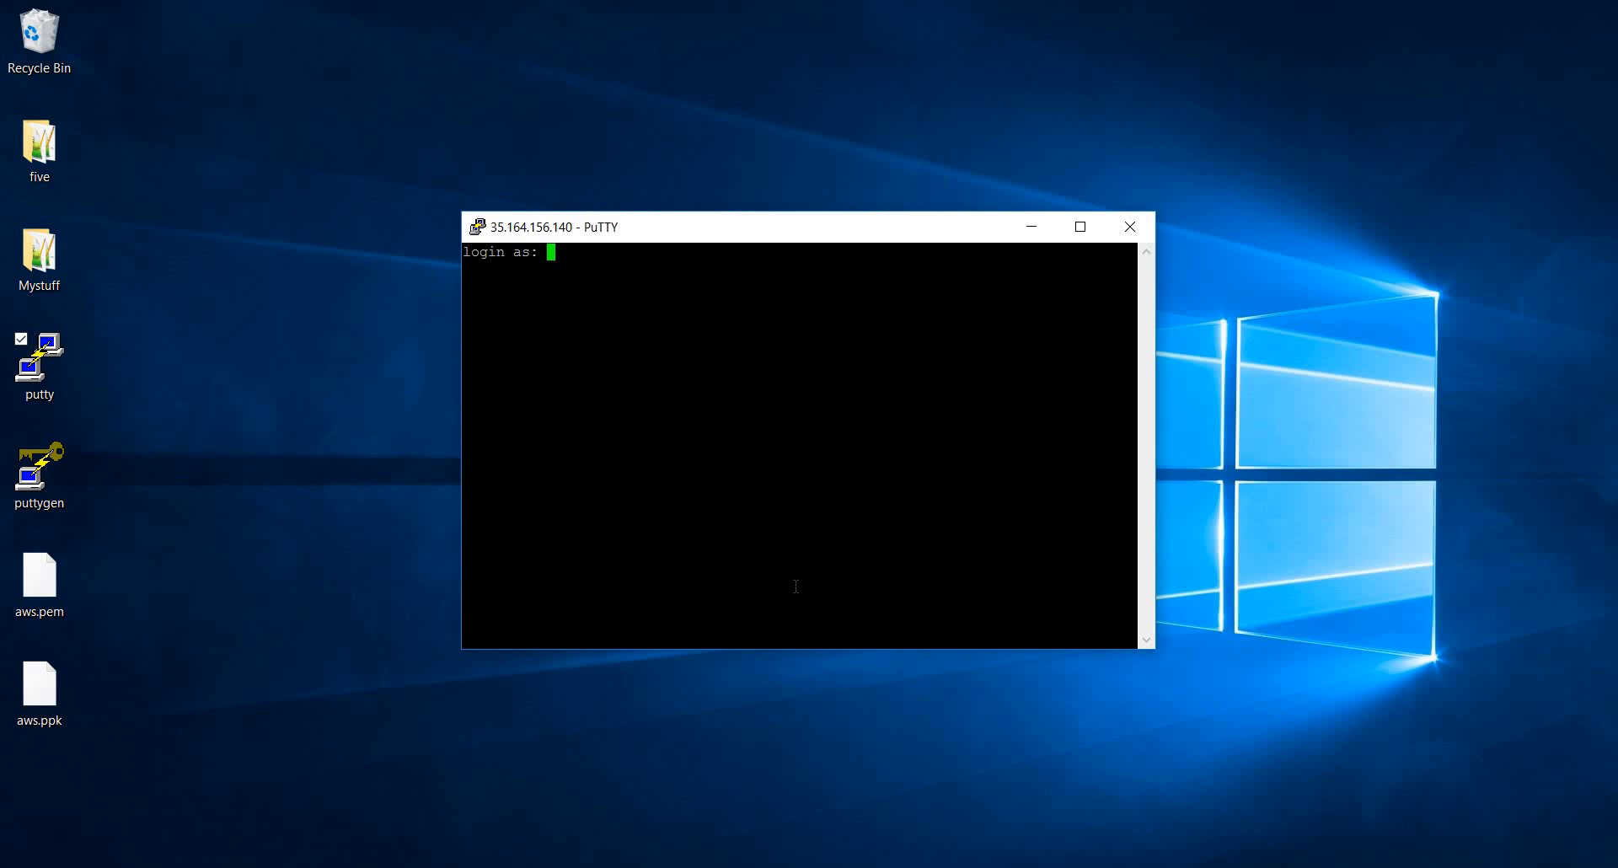
text(ubuntu)
key(Return)
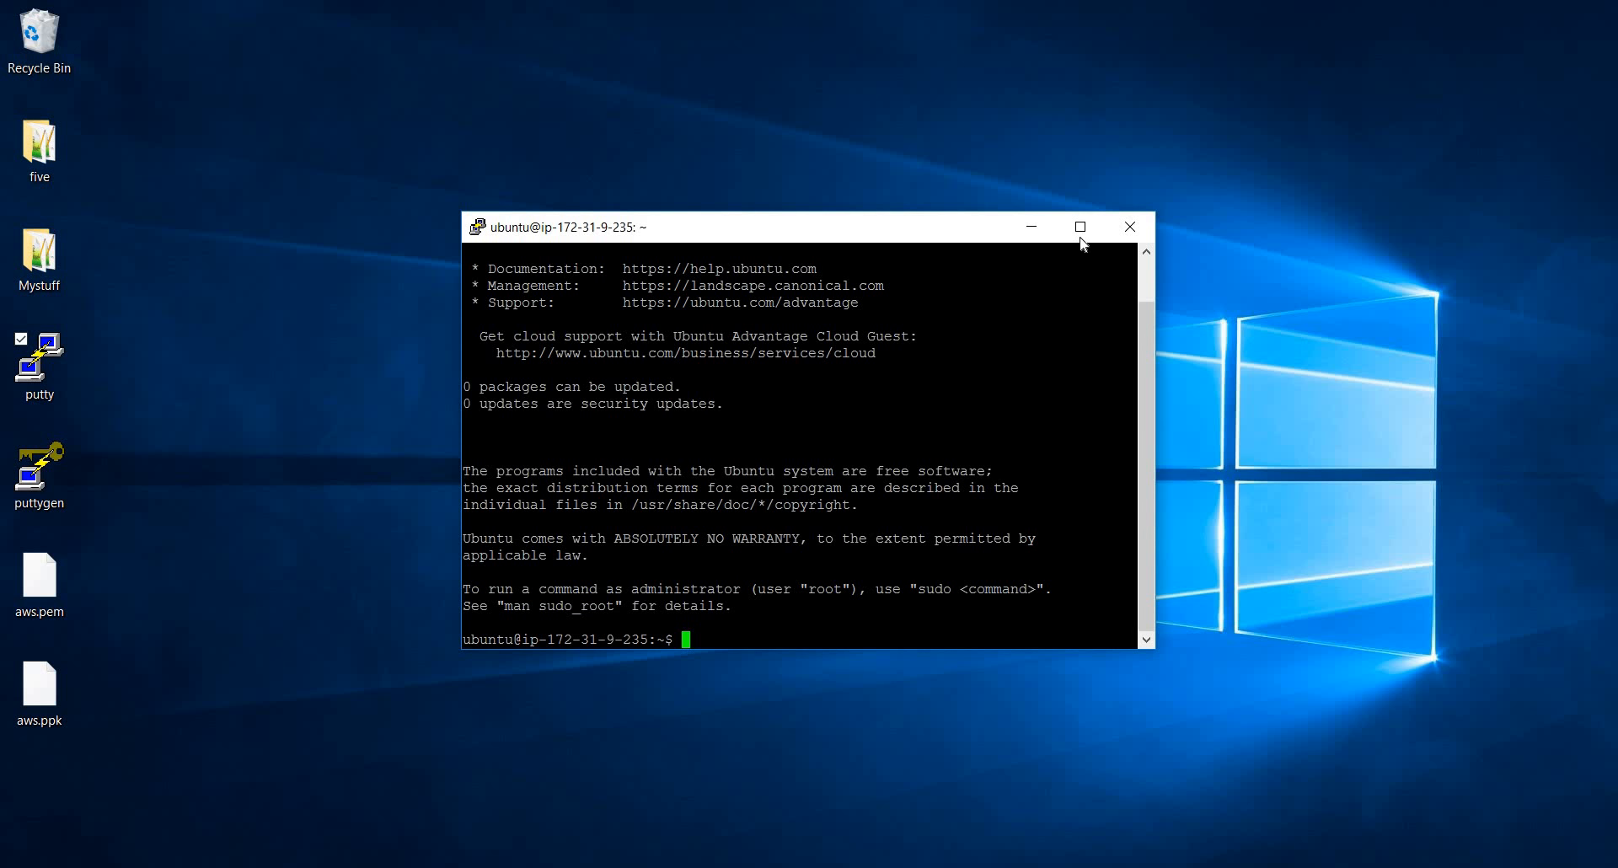
click(1081, 226)
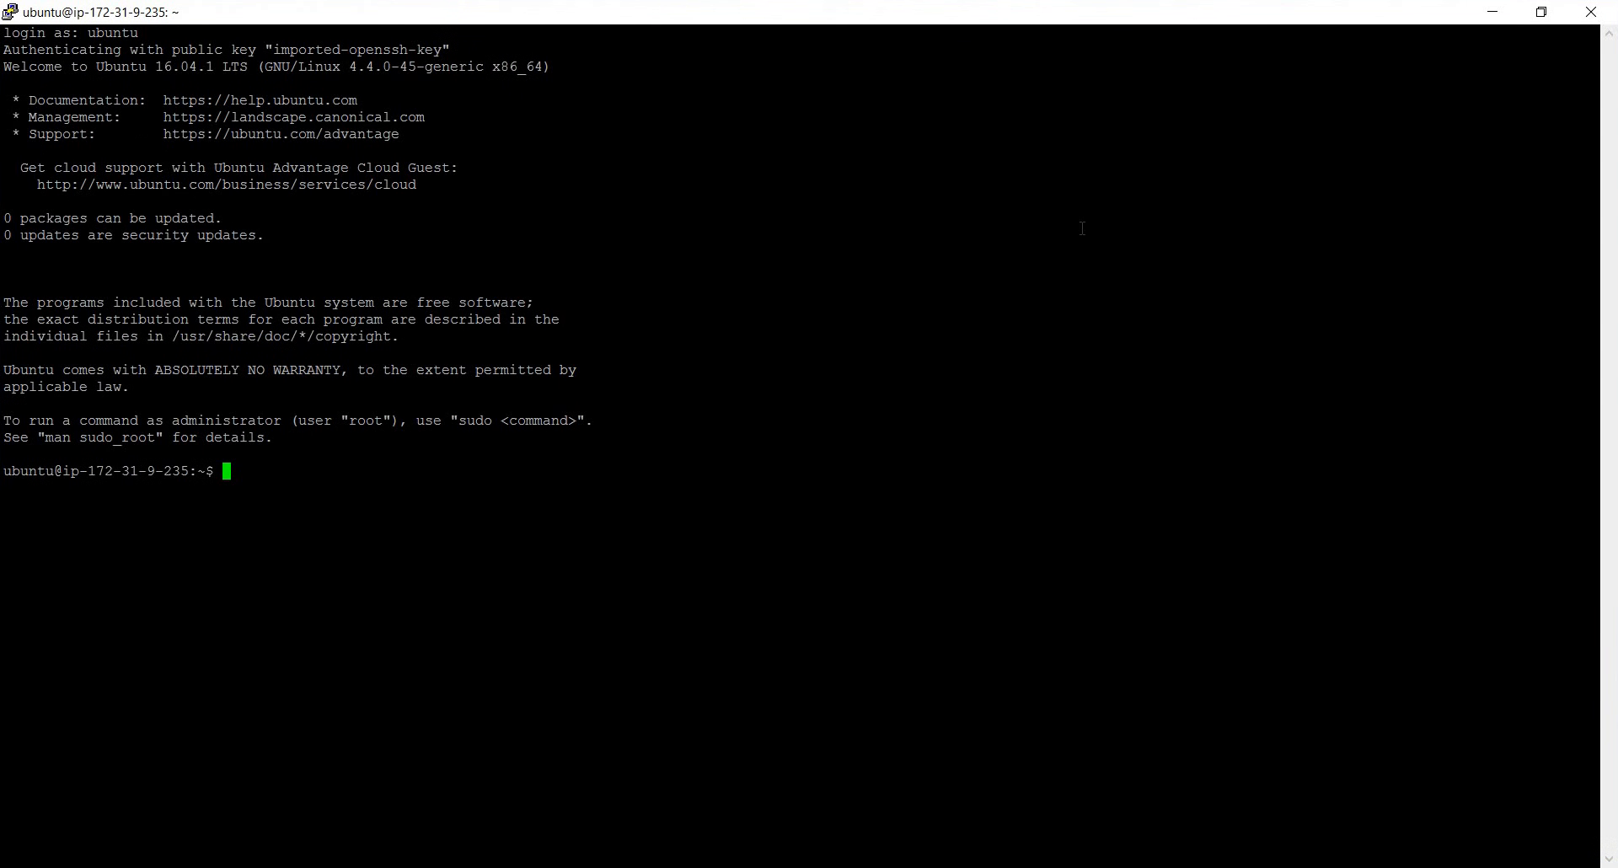
List the home directory, create a directory named aws with mkdir, and list the contents again
text(ls)
key(Return)
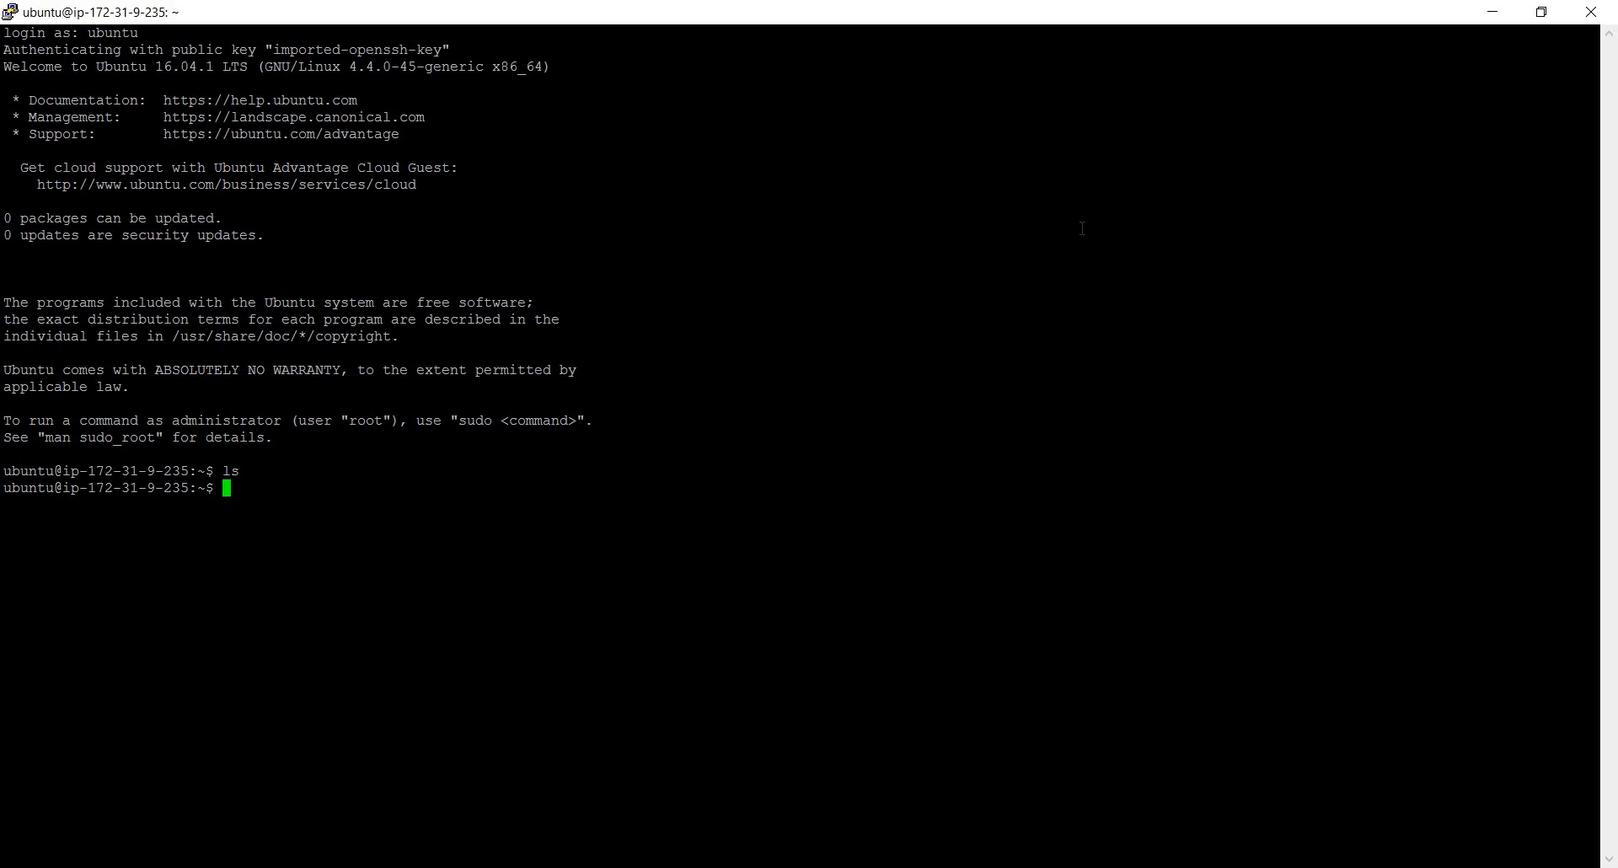
text(mkdir d)
key(BackSpace)
text(aws)
key(Return)
text(ls)
key(Return)
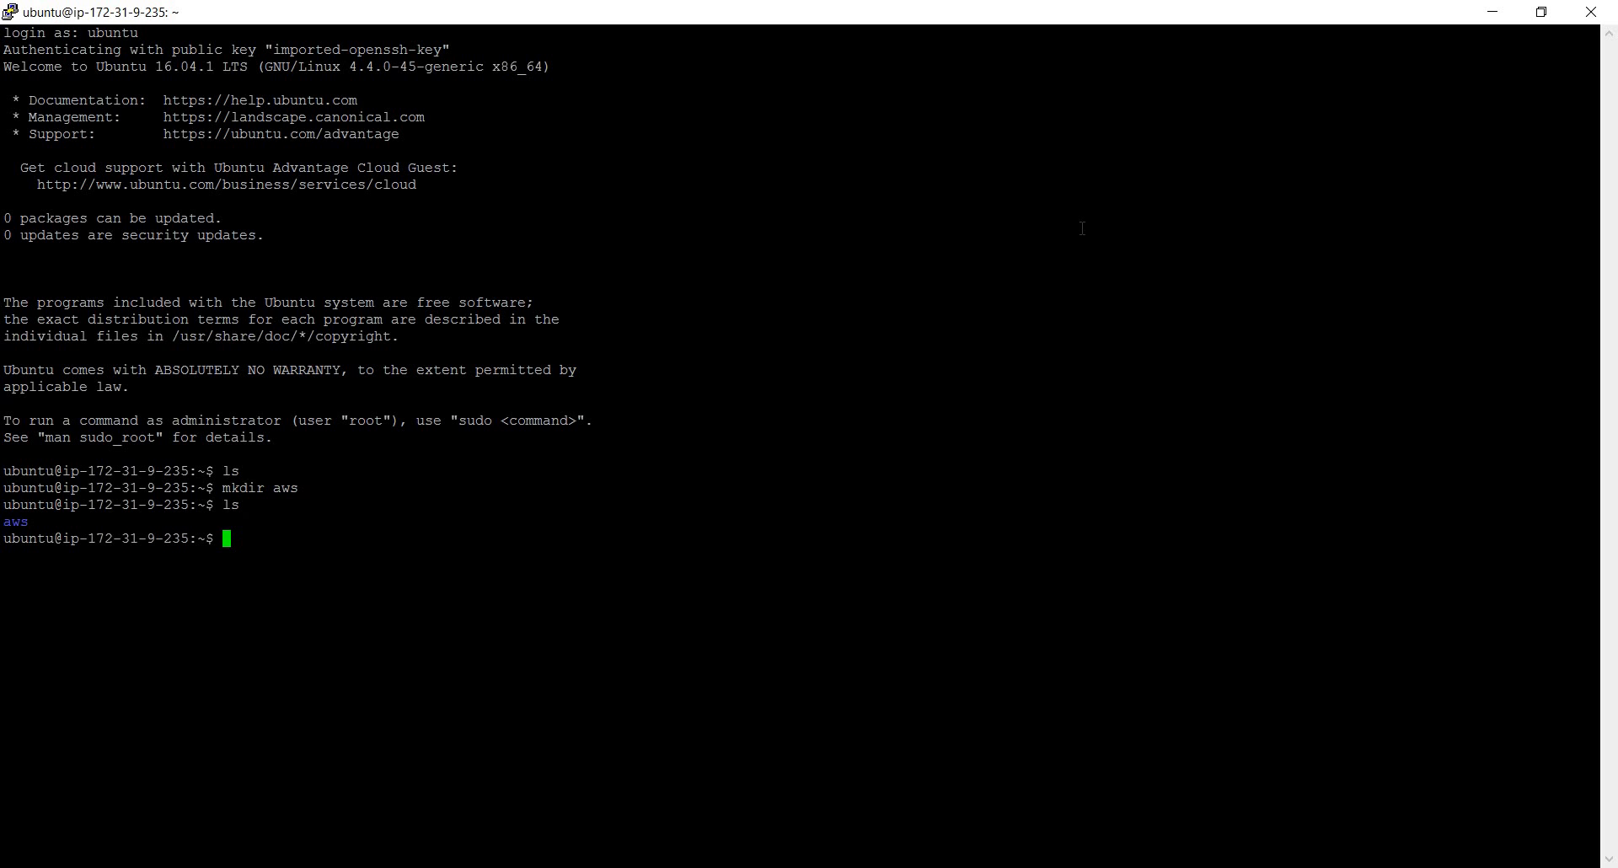
triple_click(4, 523)
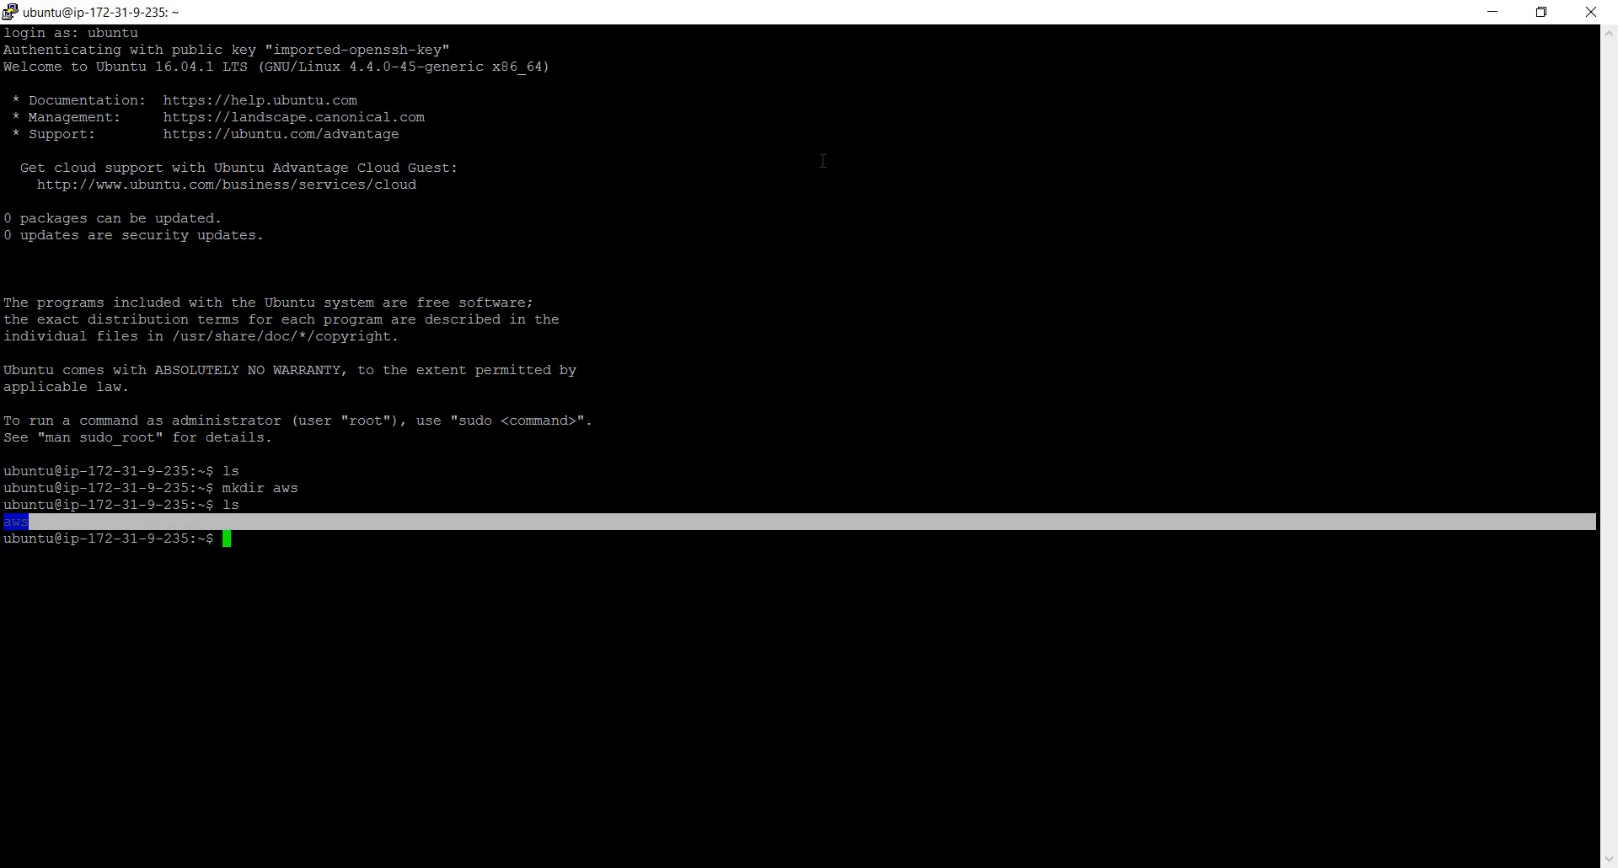
click(403, 527)
Minimize the terminal, switch to the EC2 console in the browser, and stop the running instance that uses the aws key
click(1488, 13)
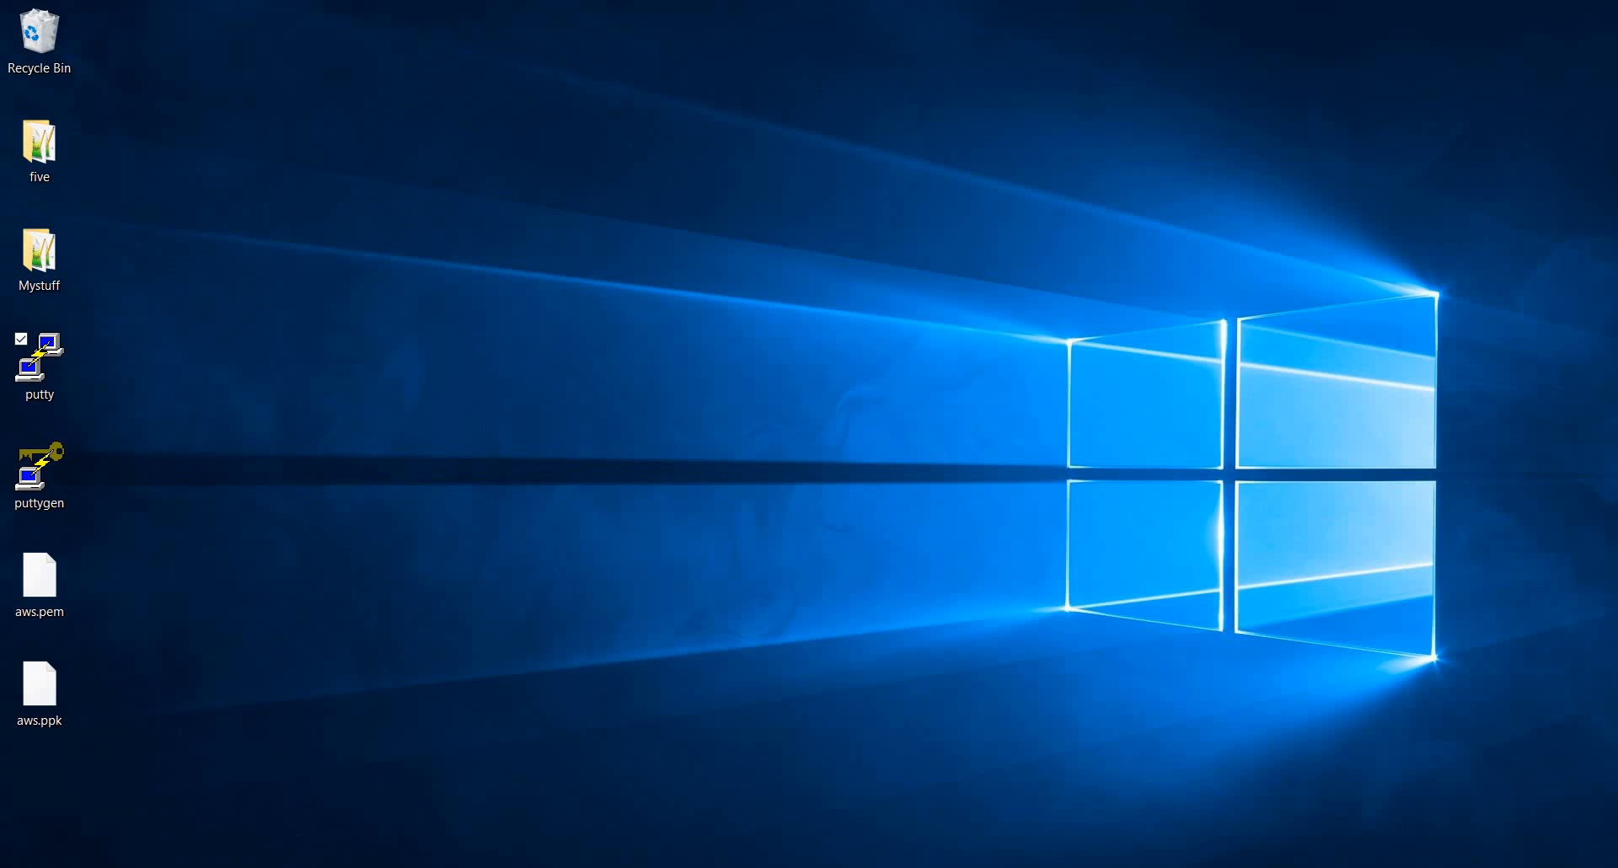
click(235, 867)
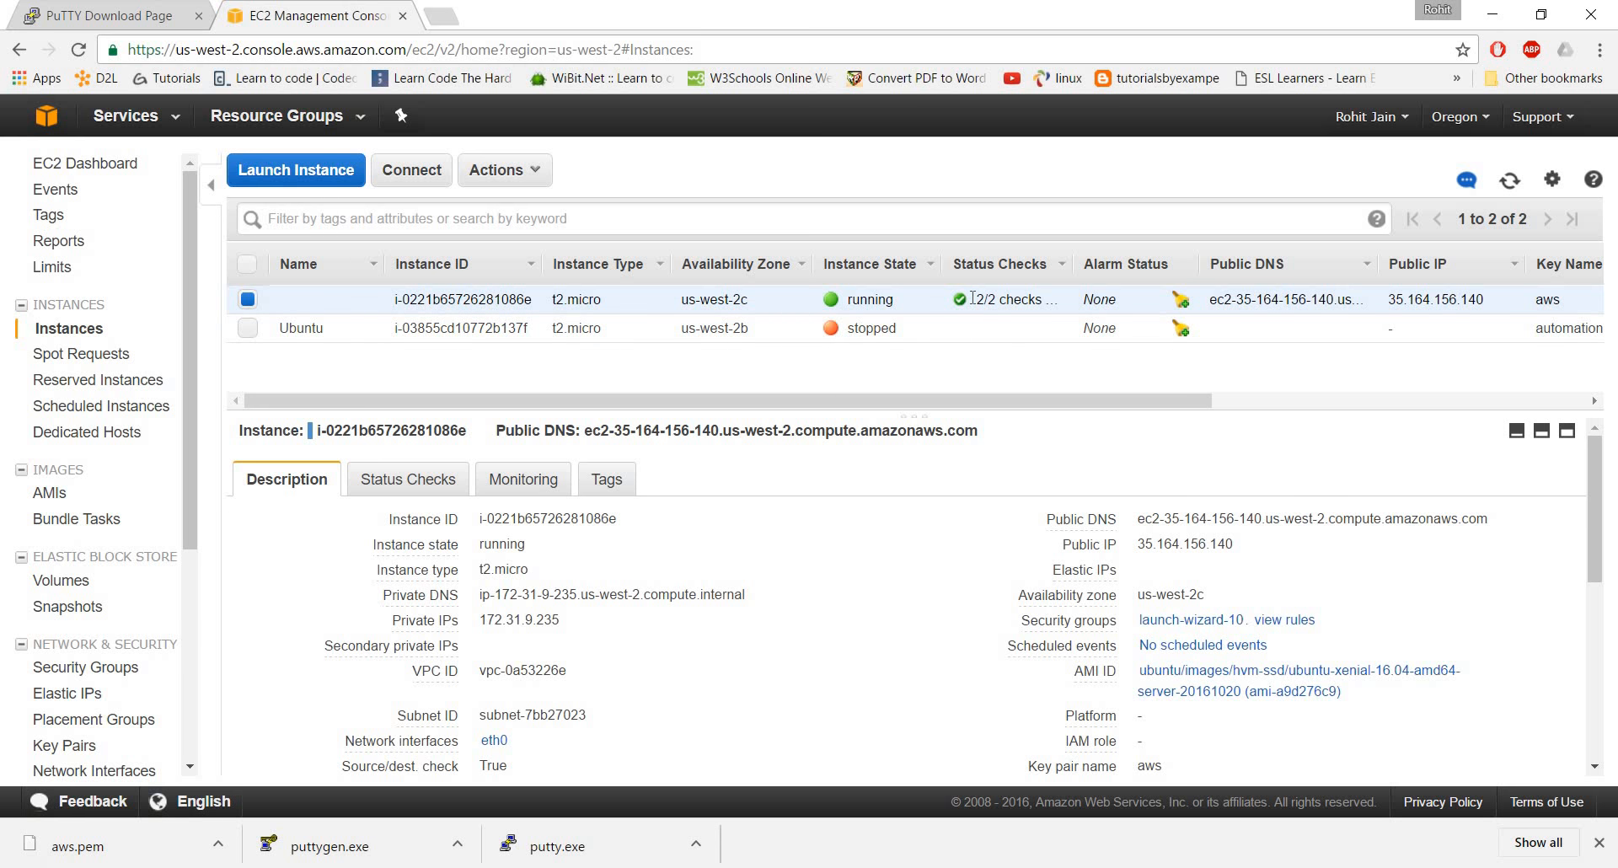
click(535, 172)
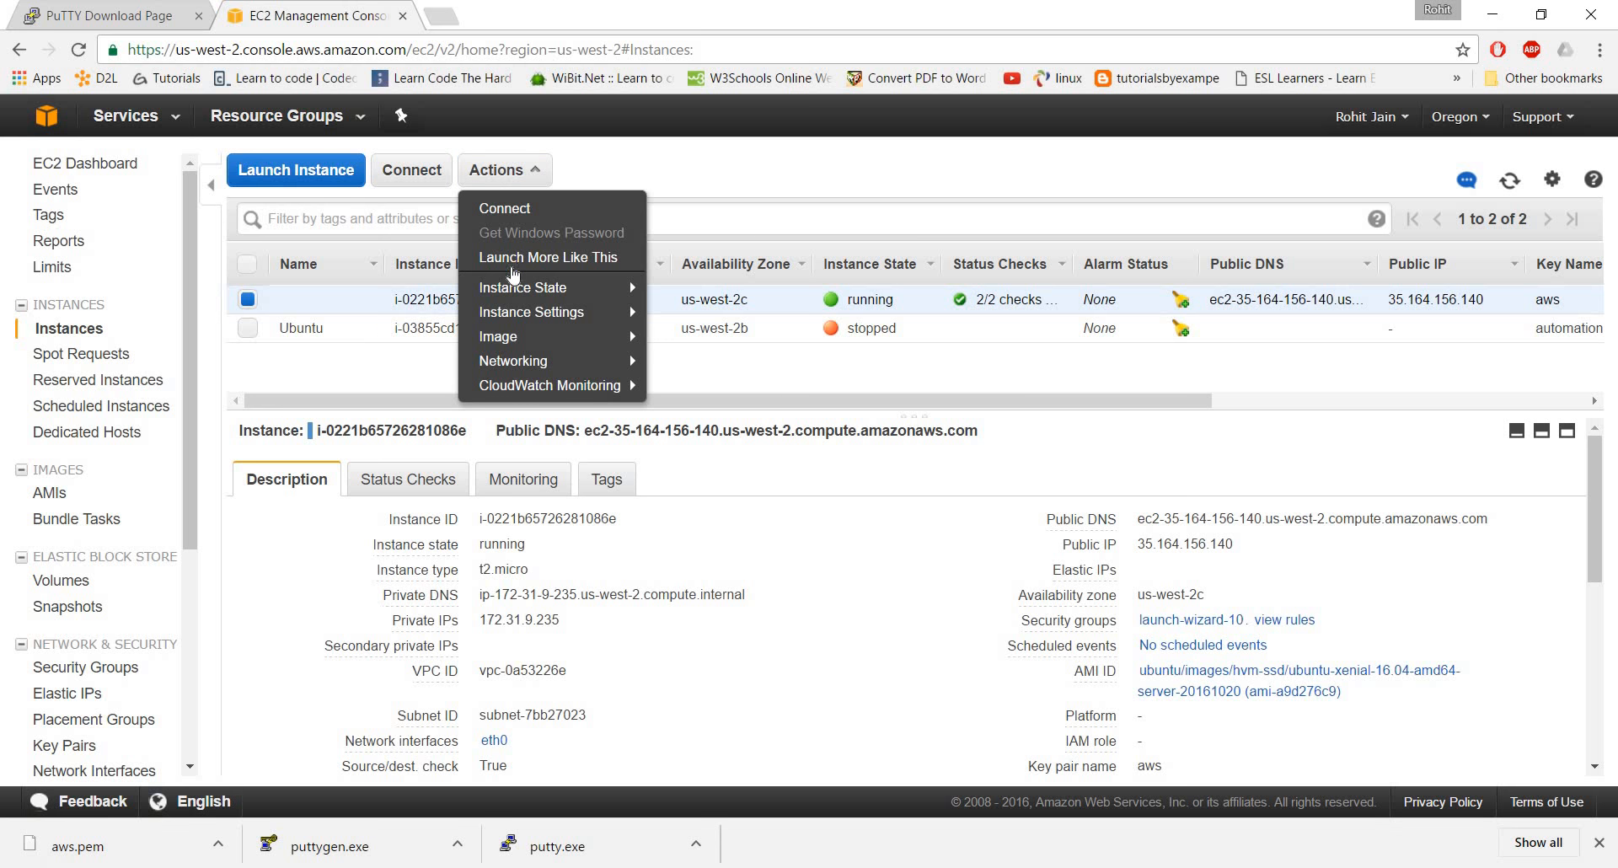
mouse_move(512, 291)
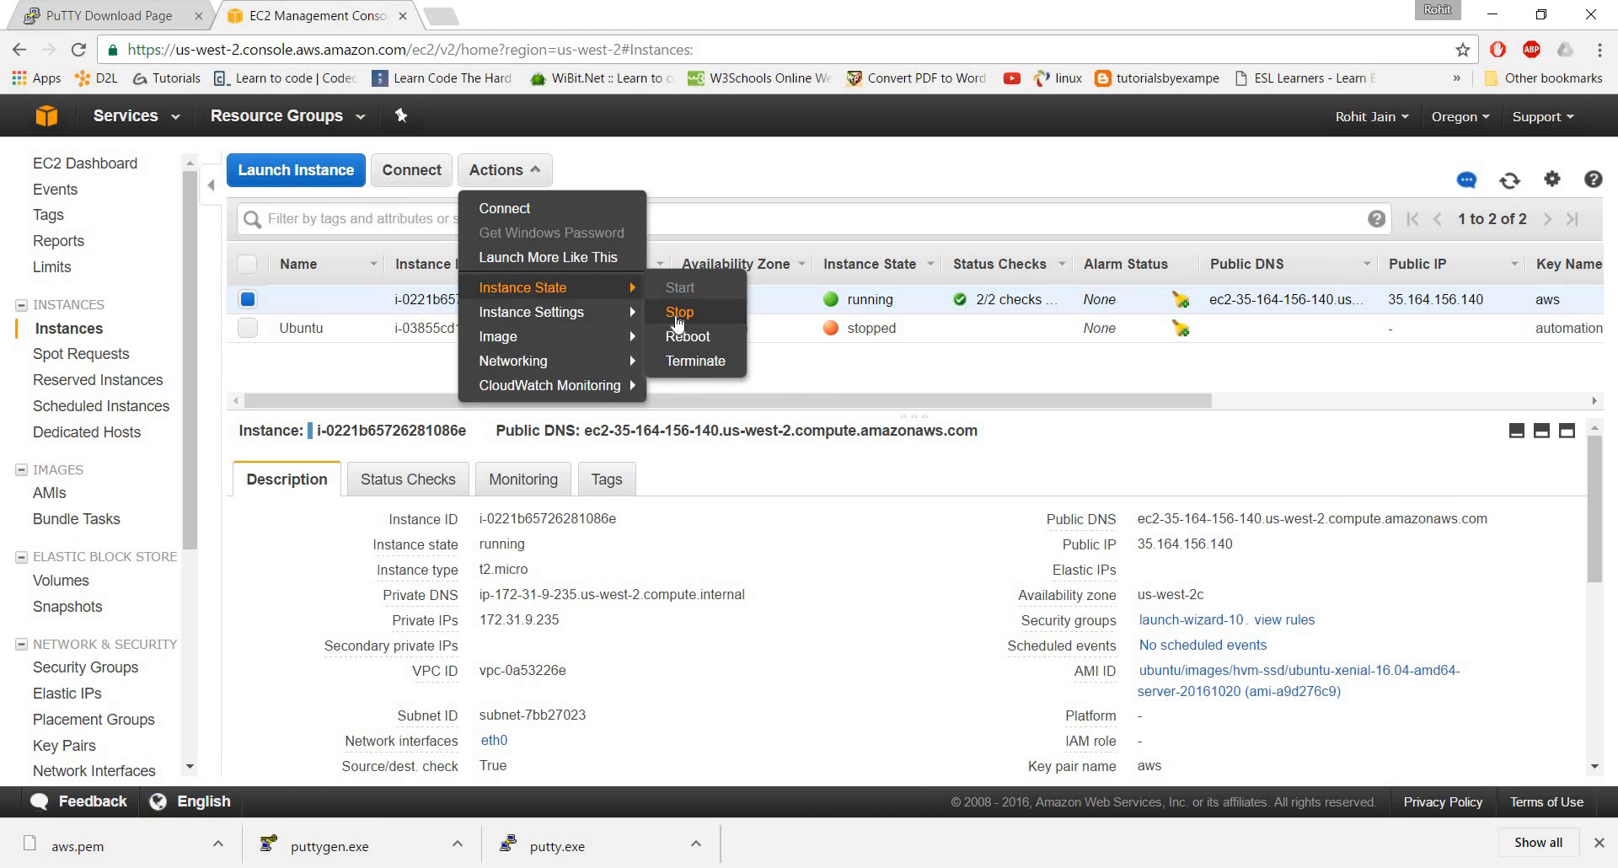
click(677, 313)
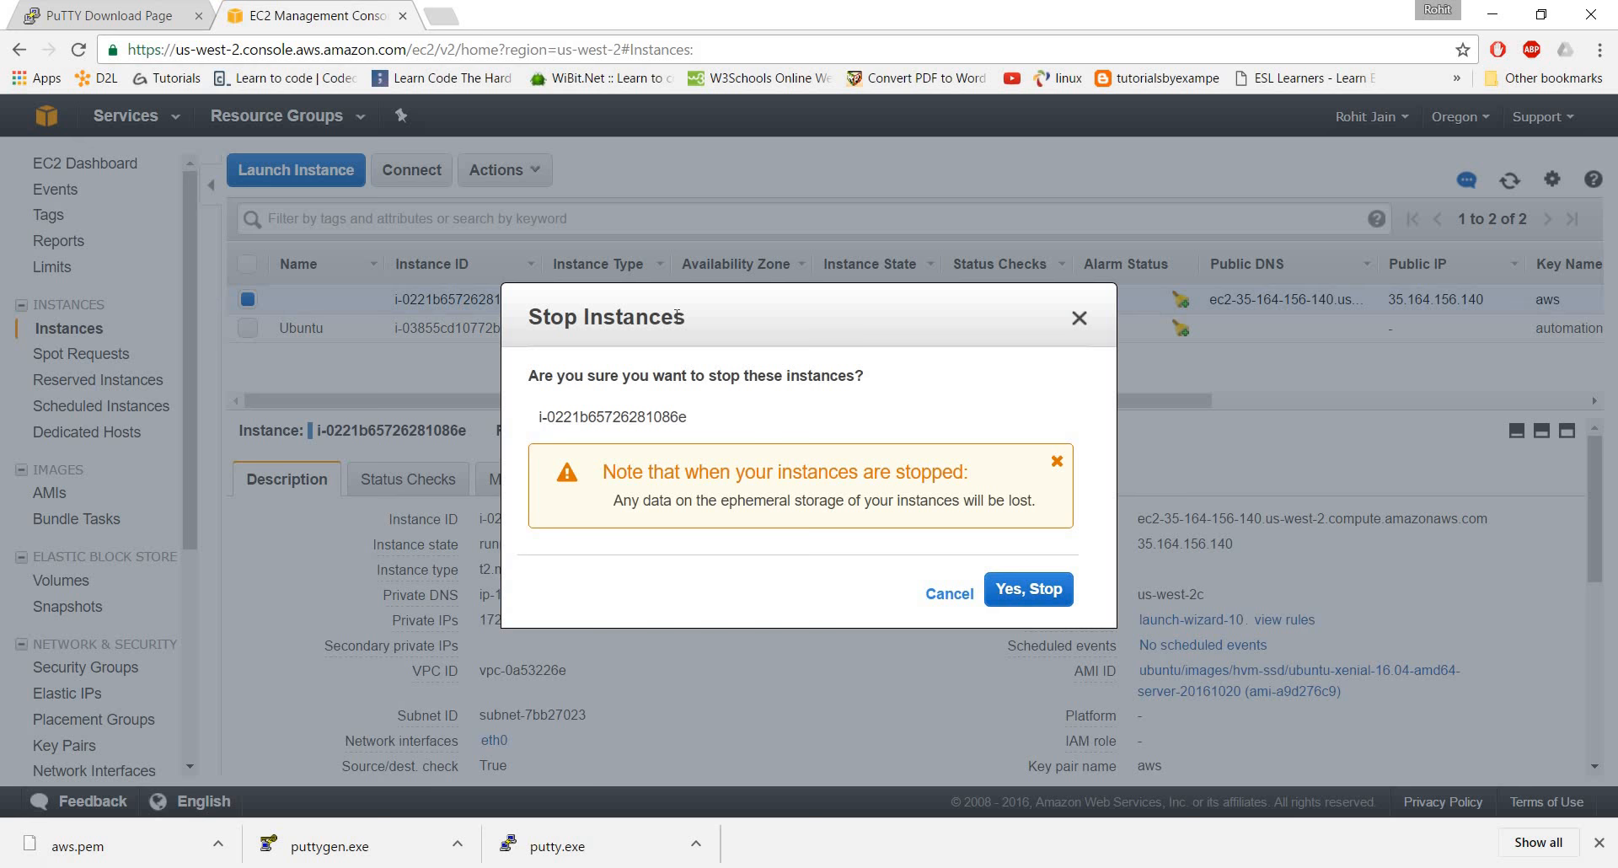
click(1027, 592)
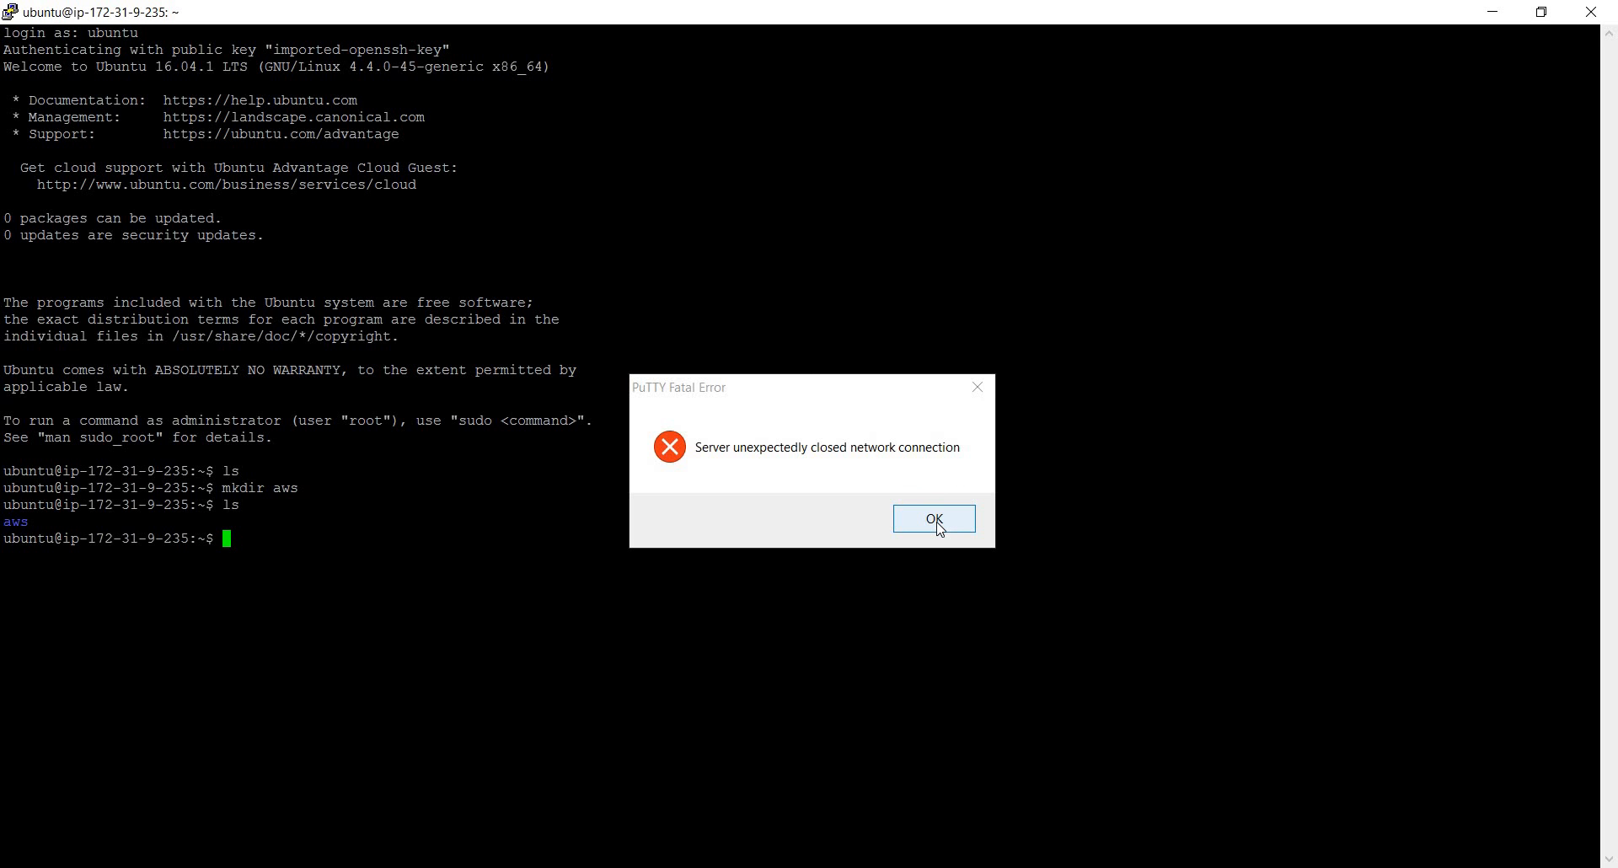
Dismiss the network connection error and close the inactive PuTTY session
click(937, 523)
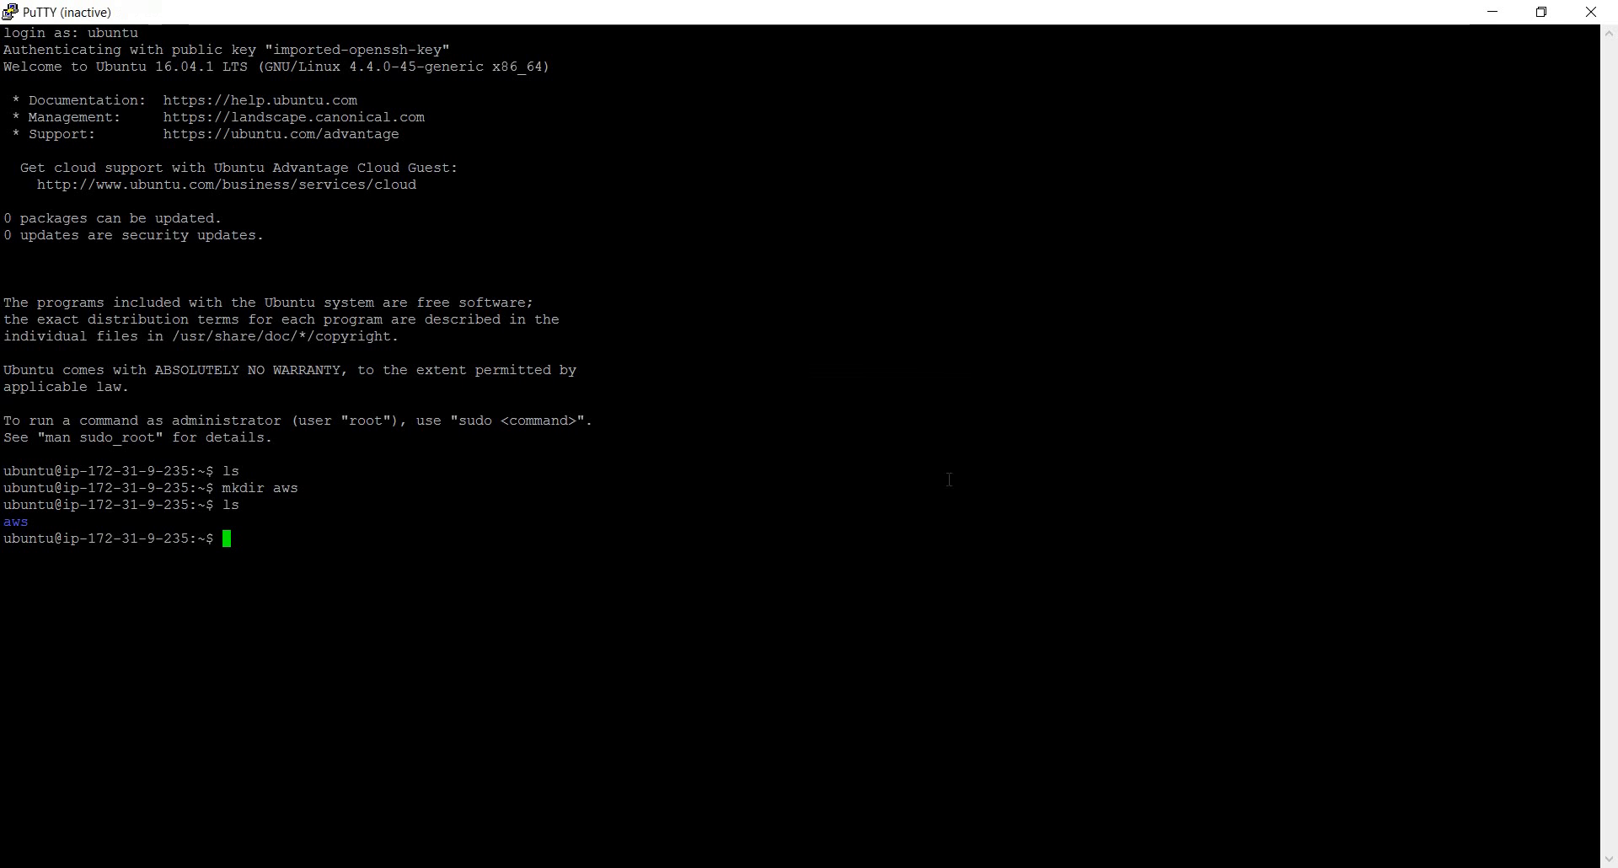
click(1593, 10)
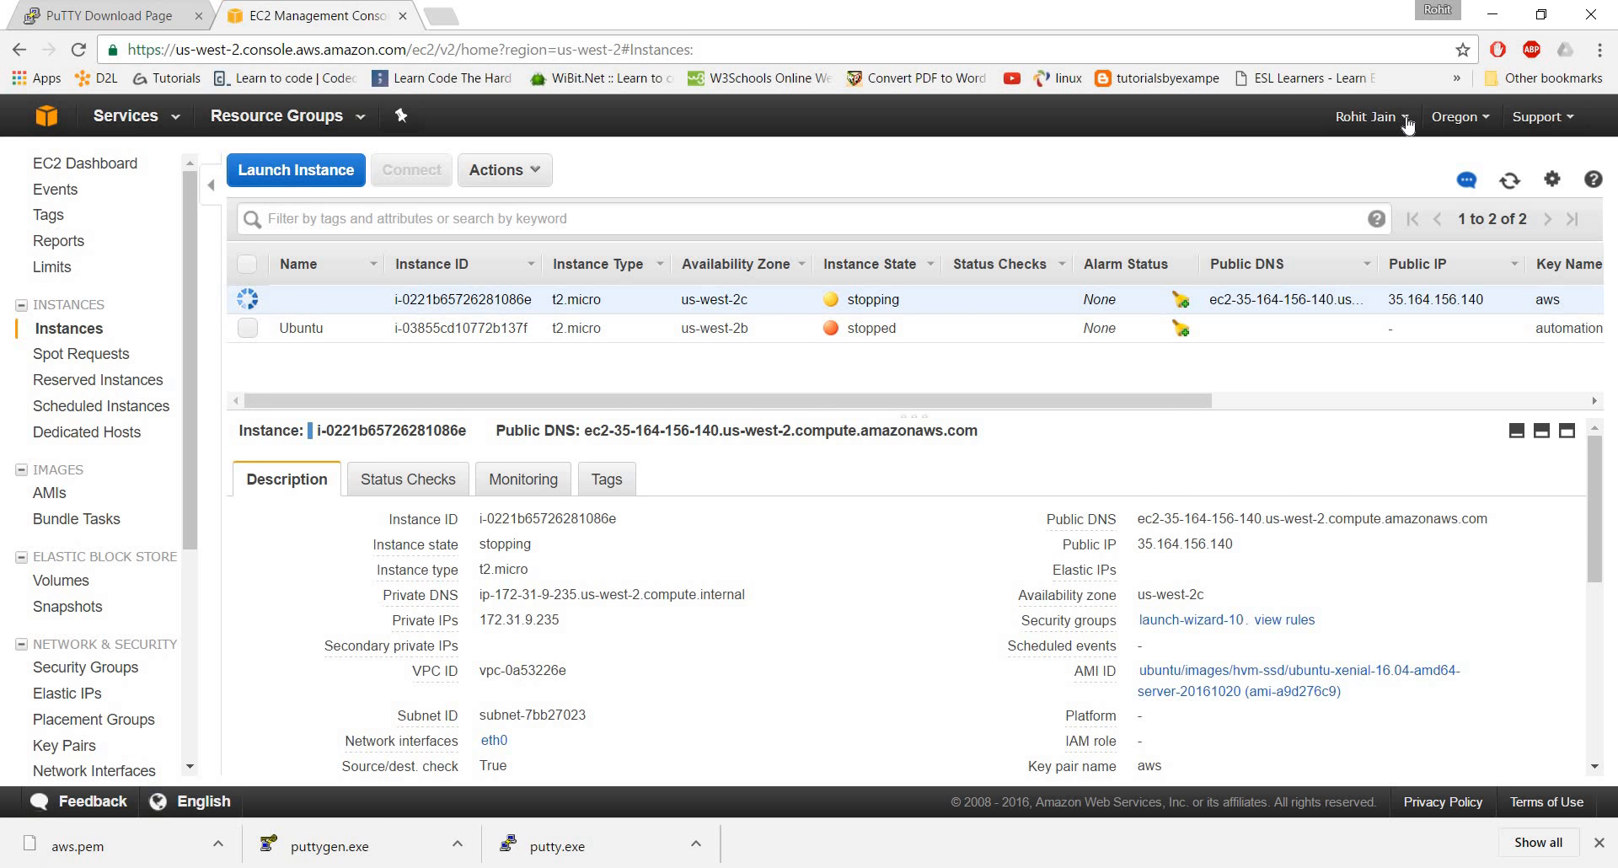
Sign out of the AWS account once the instance has stopped
click(1336, 120)
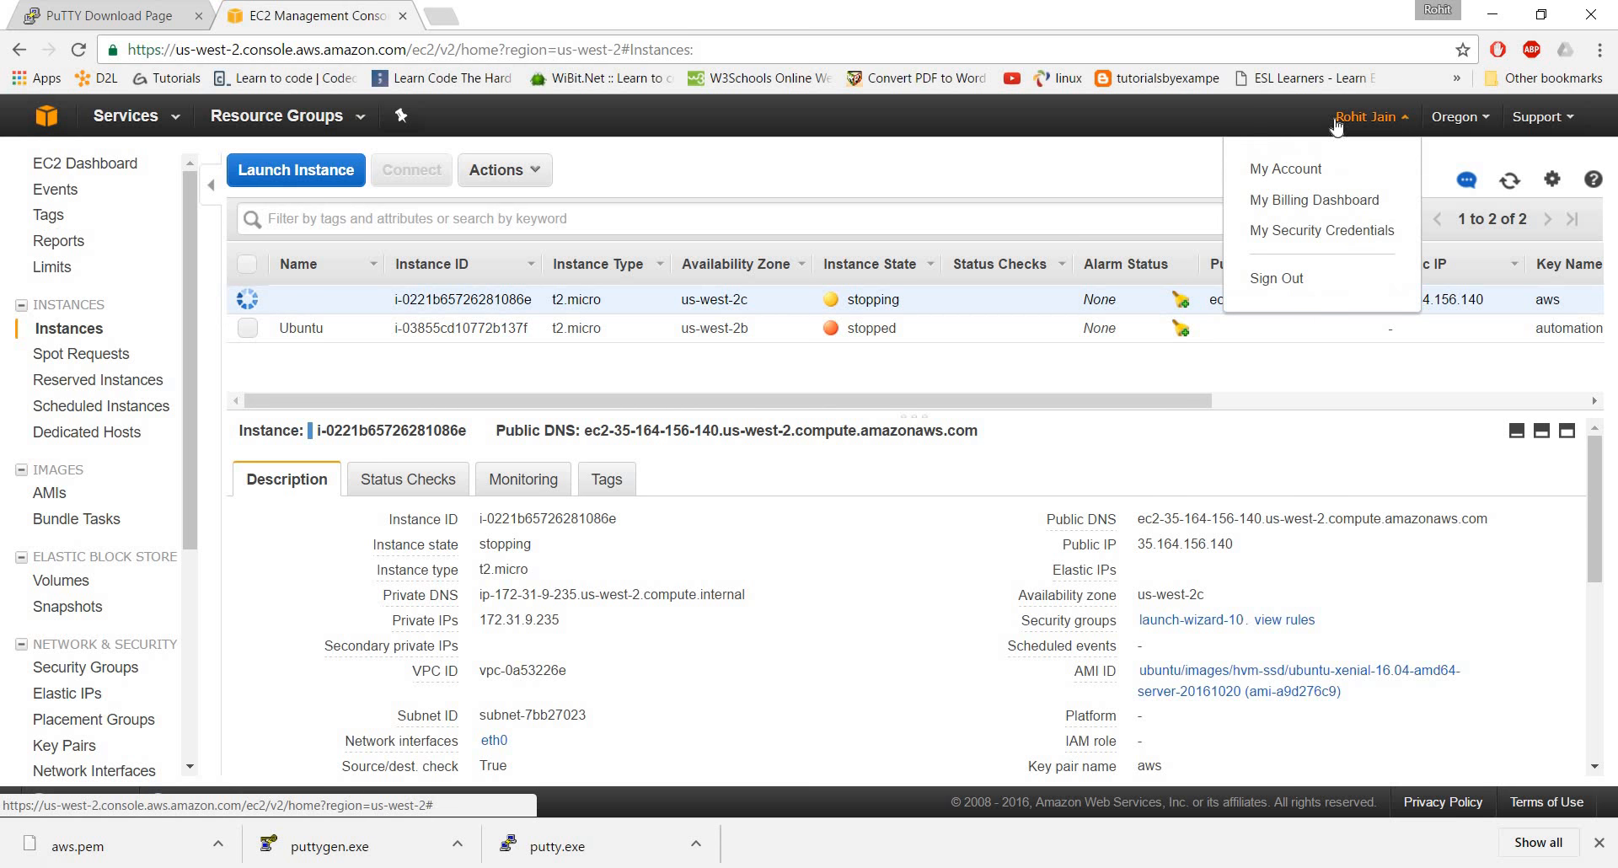
click(781, 305)
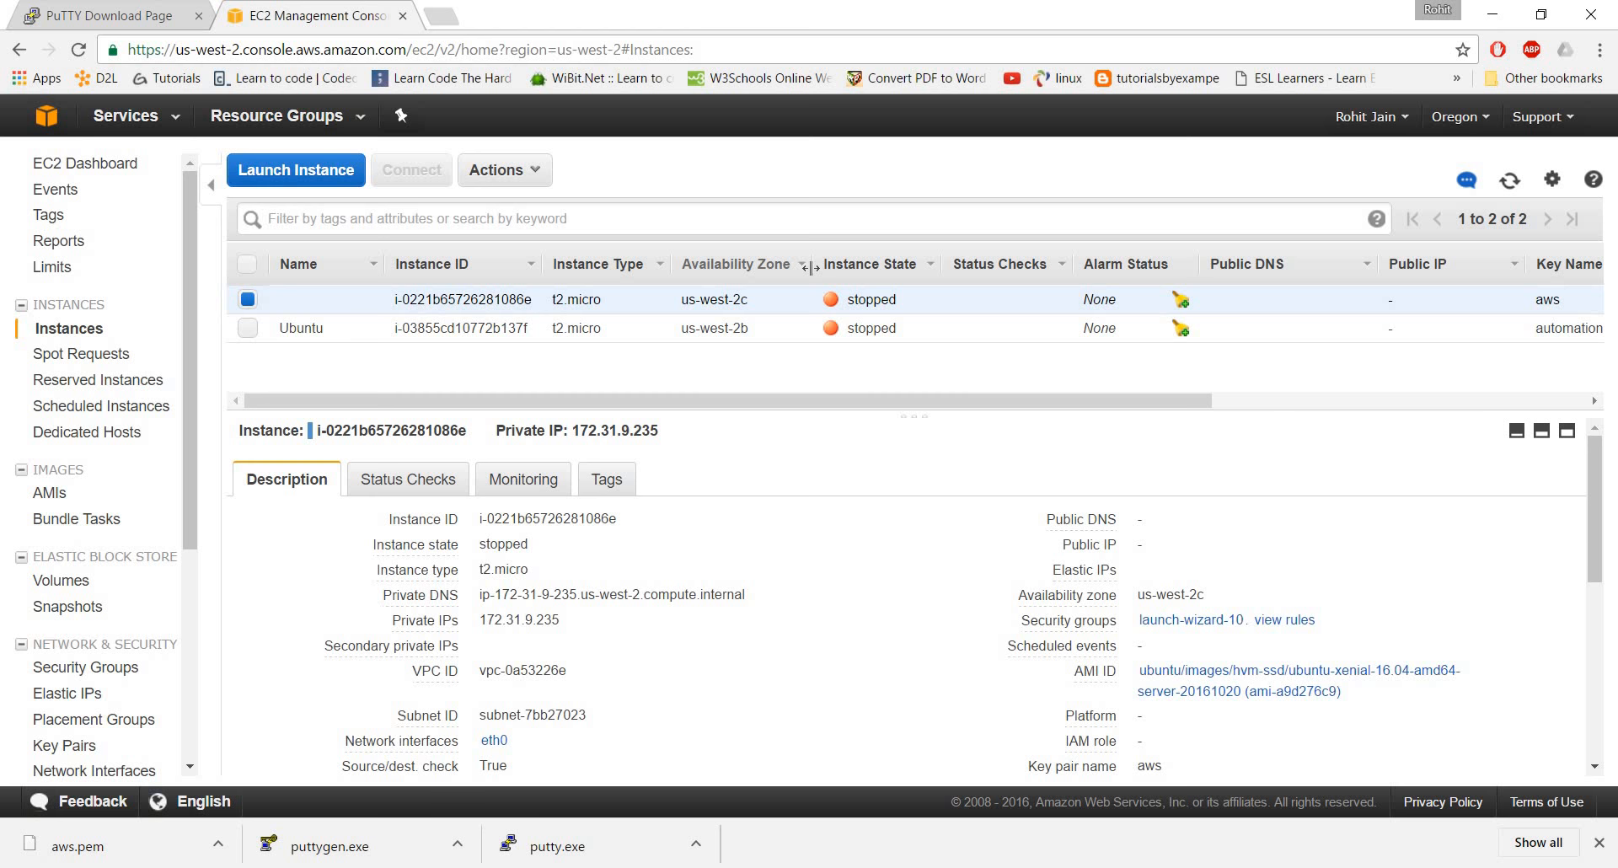
click(1404, 122)
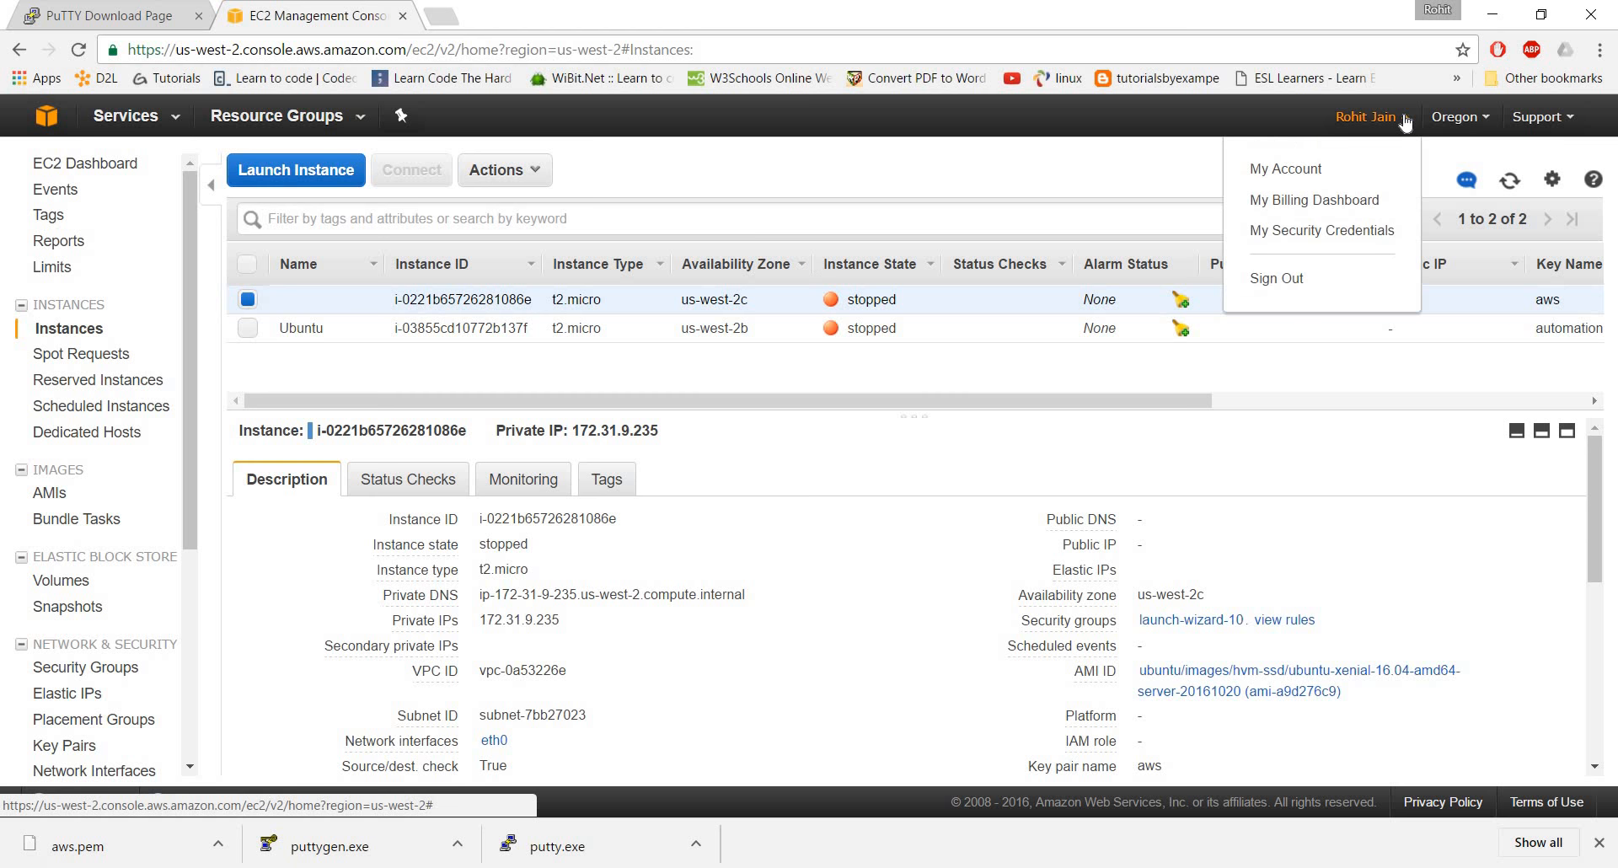
click(1274, 282)
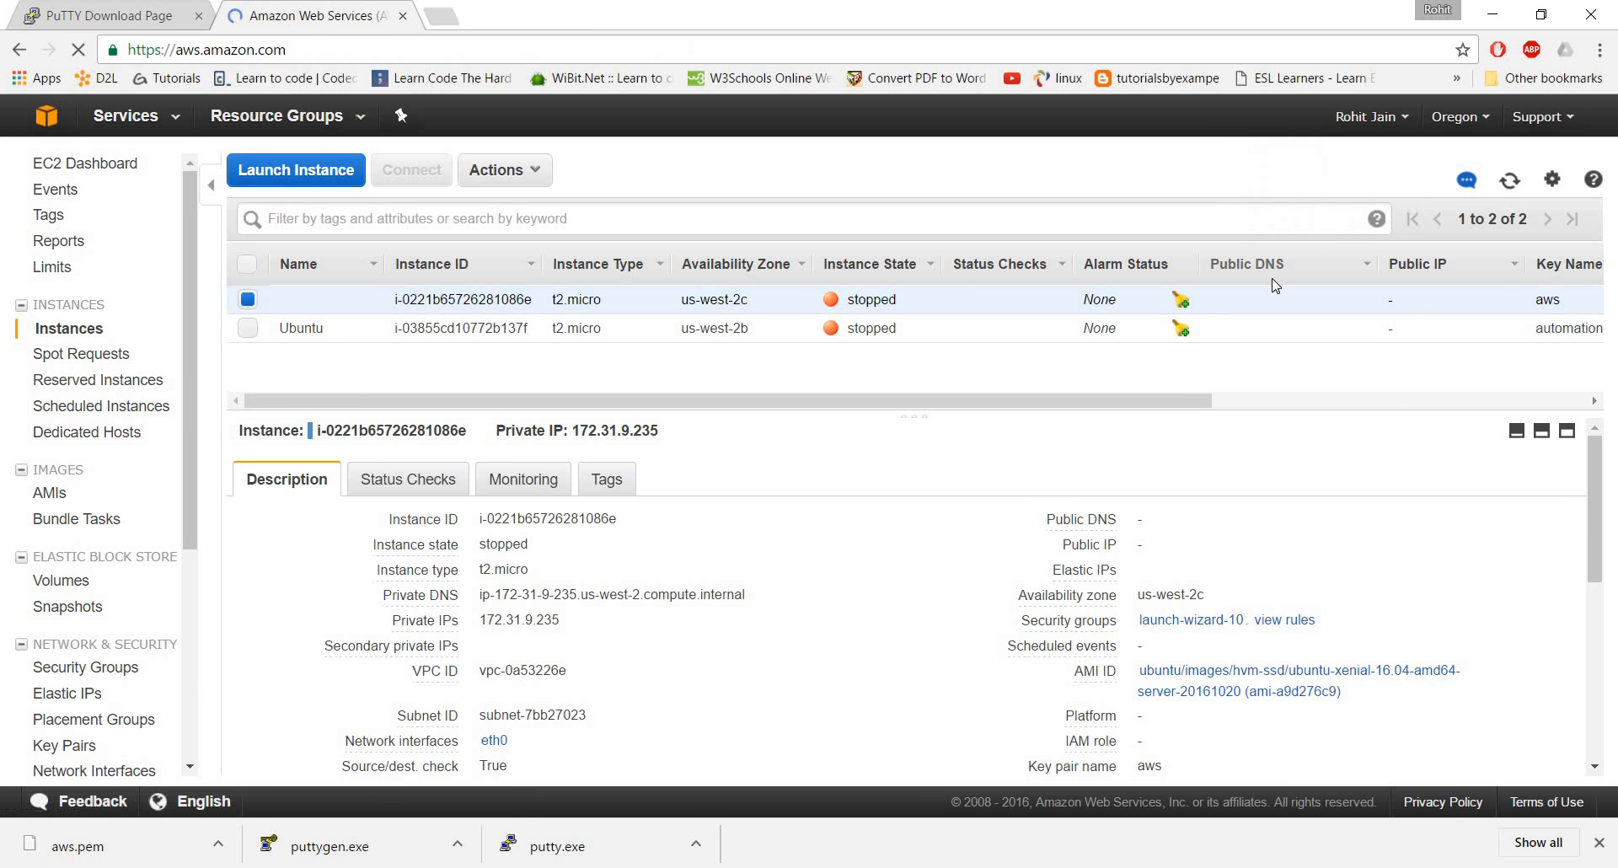